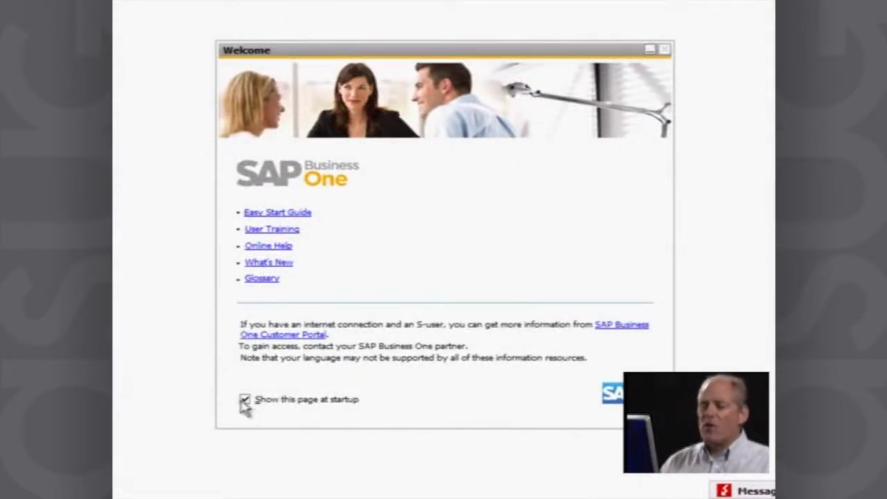
Turn off 'Show this page at startup' and close the Welcome page
{"action": "left_click", "coordinate": [245, 400]}
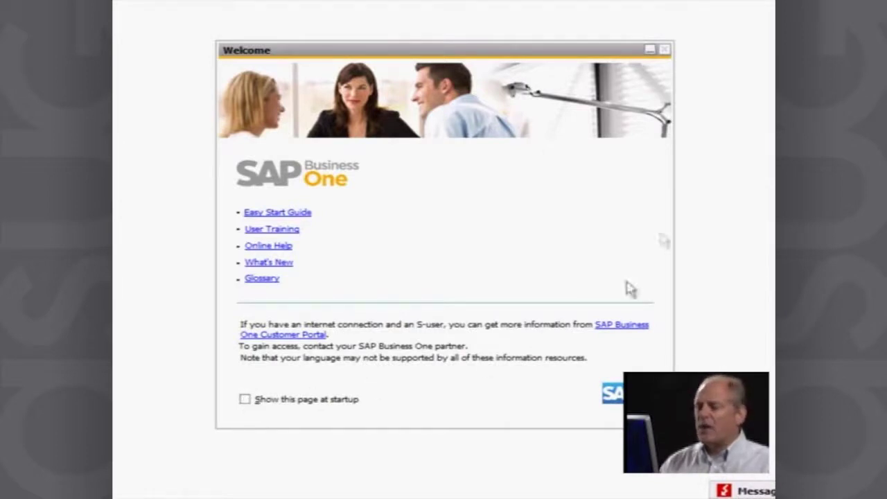
{"action": "left_click", "coordinate": [666, 50]}
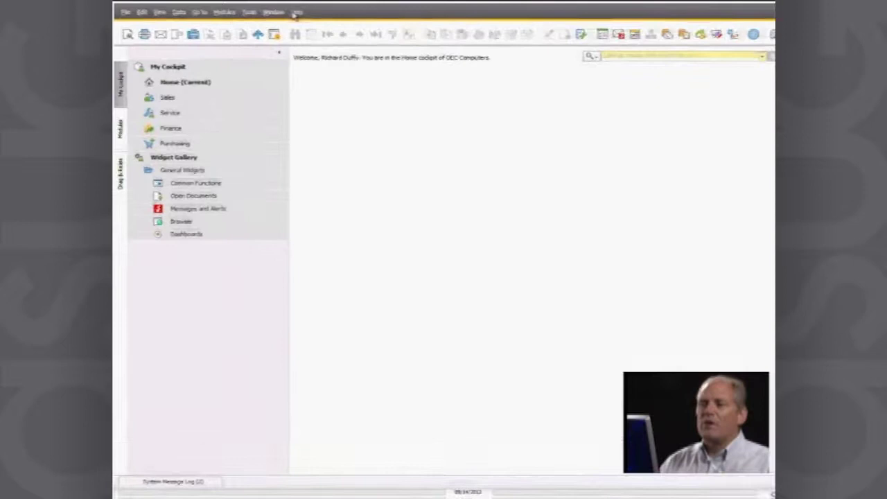
Reopen the Welcome Screen from the Help menu
{"action": "left_click", "coordinate": [297, 12]}
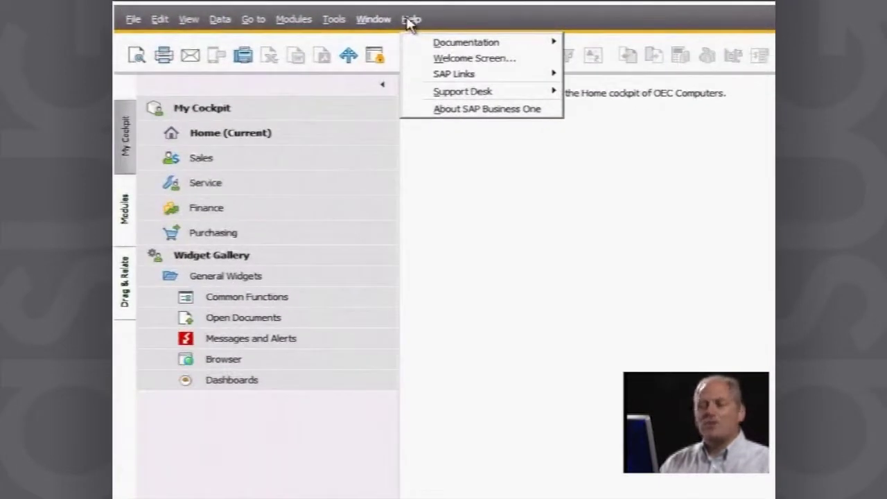
{"action": "left_click", "coordinate": [489, 59]}
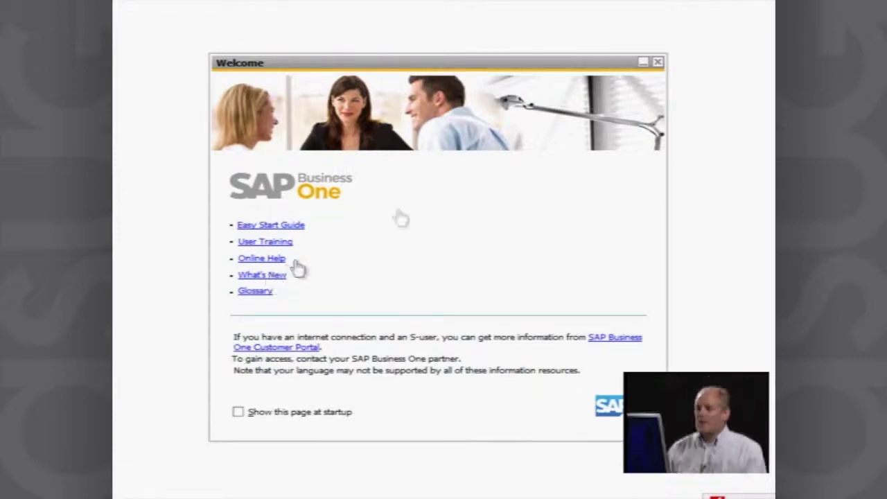
Close the Welcome window to get back to the Home cockpit widgets
{"action": "left_click", "coordinate": [658, 63]}
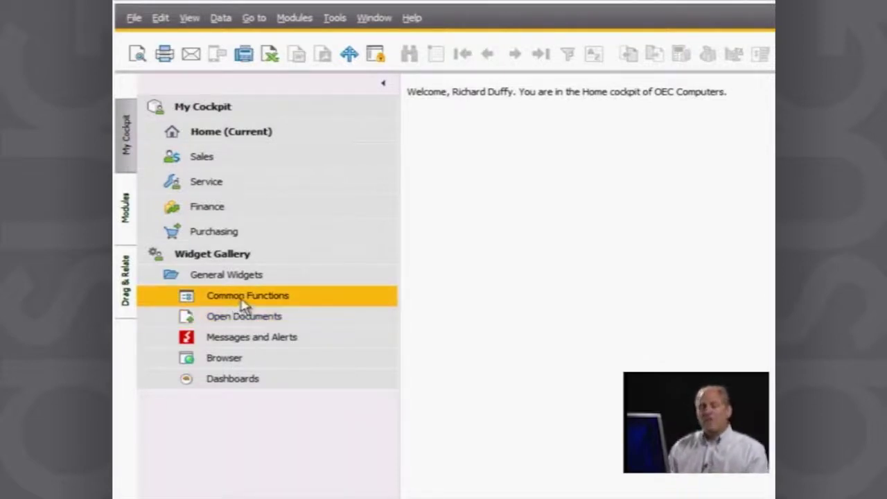
Add the Common Functions widget to the cockpit, then open Business Partners > Business Partner Master Data
{"action": "left_click_drag", "start_coordinate": [243, 300], "coordinate": [675, 225]}
{"action": "left_click_drag", "start_coordinate": [446, 253], "coordinate": [272, 136]}
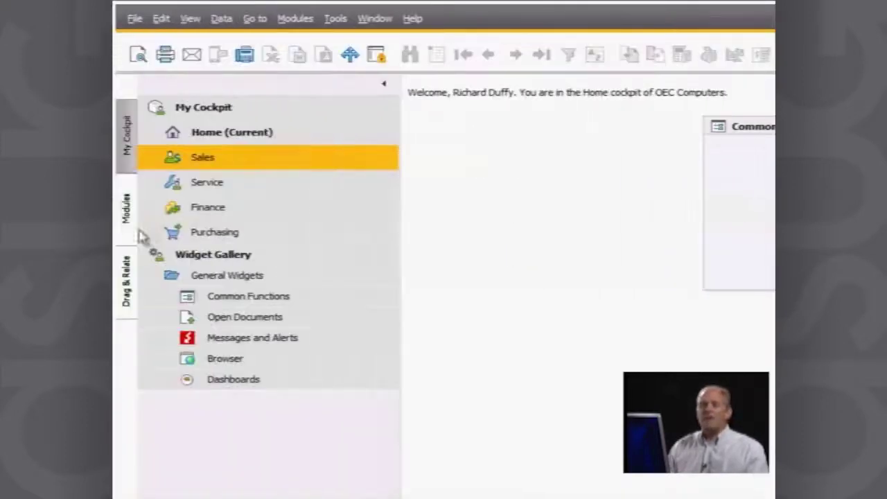
{"action": "left_click", "coordinate": [128, 208]}
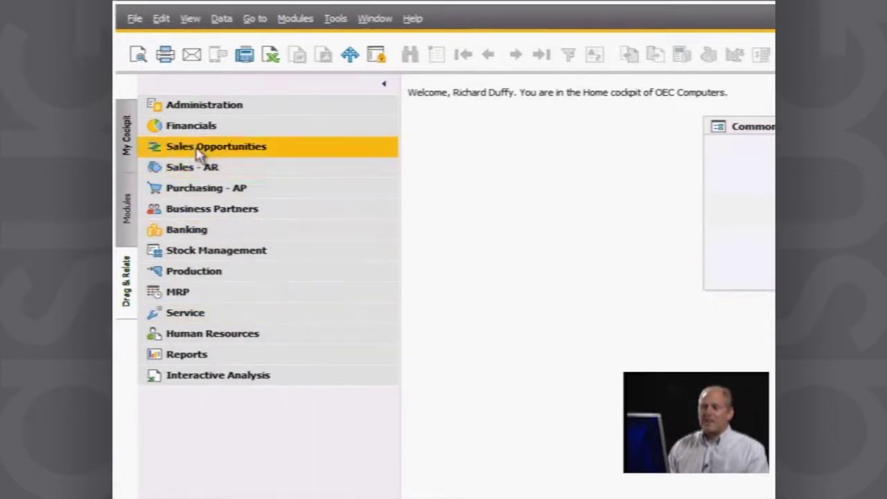
{"action": "left_click", "coordinate": [210, 212]}
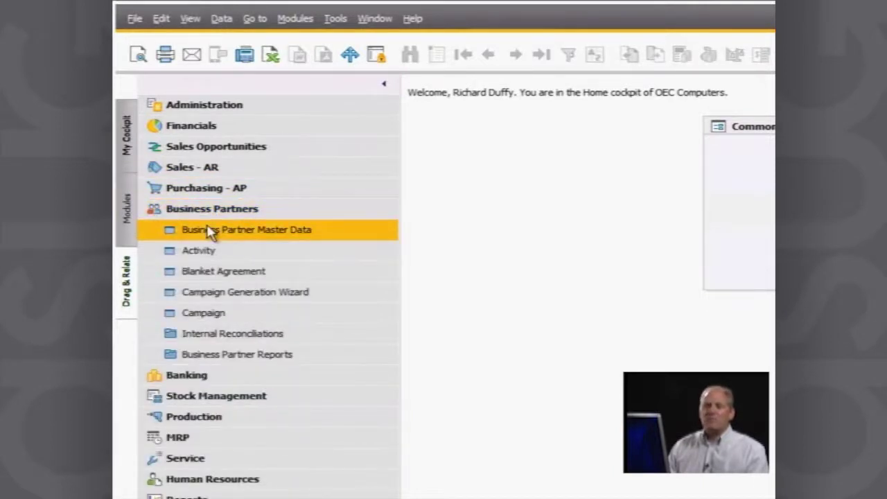
{"action": "left_click", "coordinate": [208, 231]}
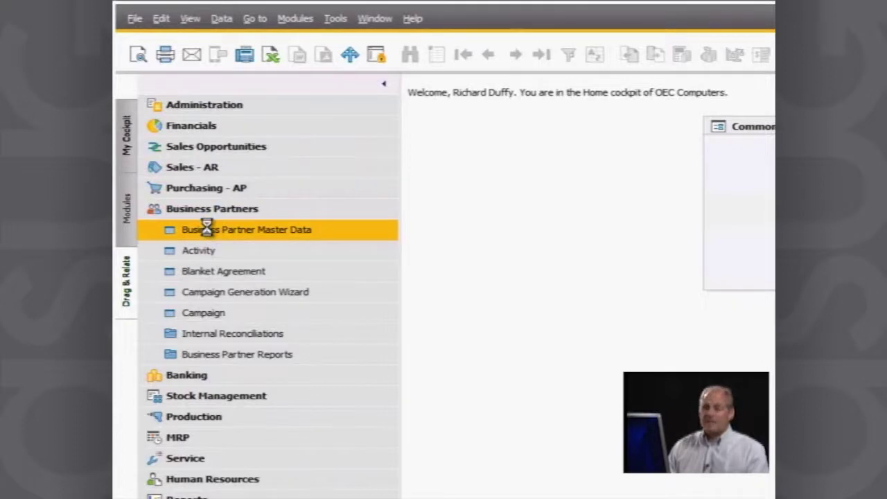
{"action": "left_click", "coordinate": [214, 232]}
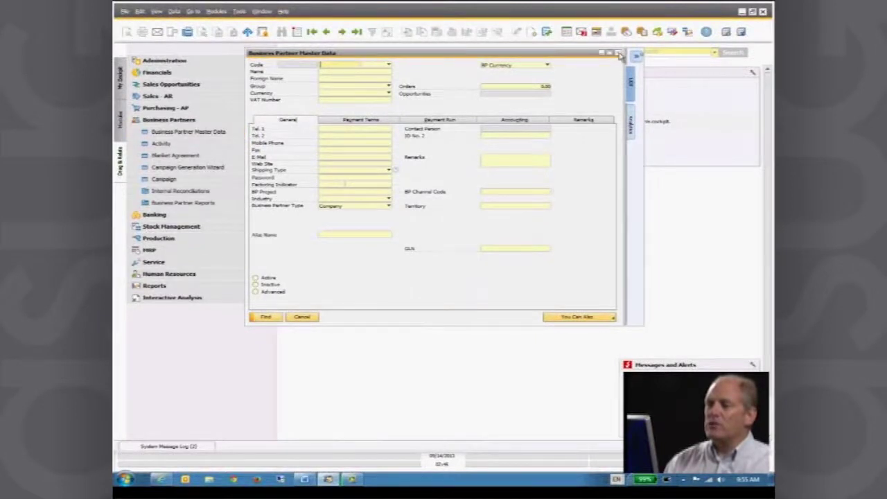
Close the partner form and drop Business Partner Master Data into Common Functions as a shortcut
{"action": "left_click", "coordinate": [620, 53]}
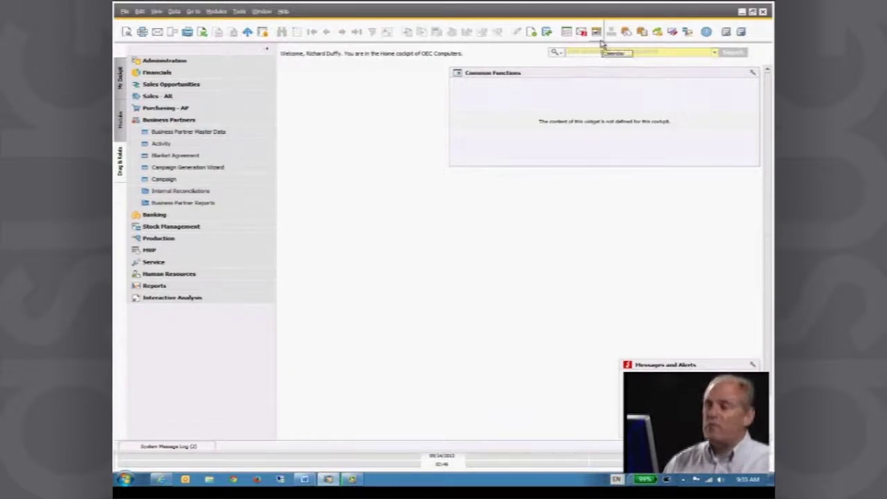
{"action": "left_click", "coordinate": [203, 136]}
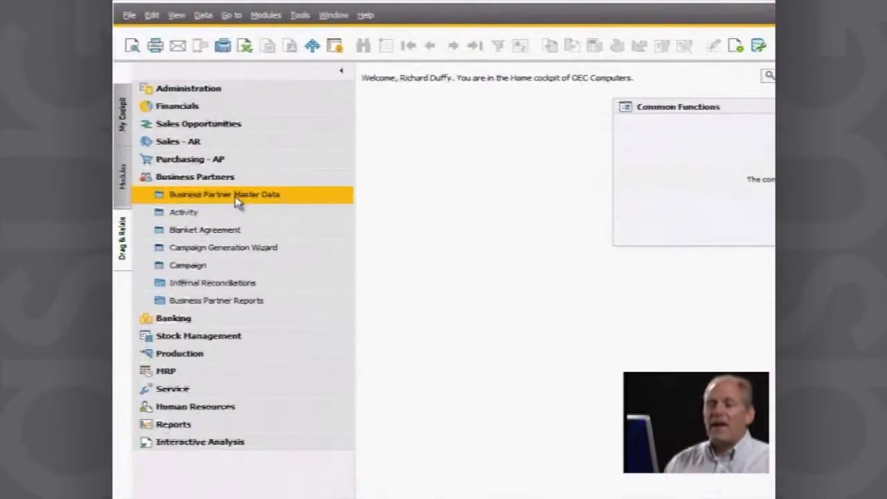
{"action": "left_click_drag", "start_coordinate": [234, 196], "coordinate": [688, 143]}
{"action": "left_click_drag", "start_coordinate": [414, 143], "coordinate": [414, 142]}
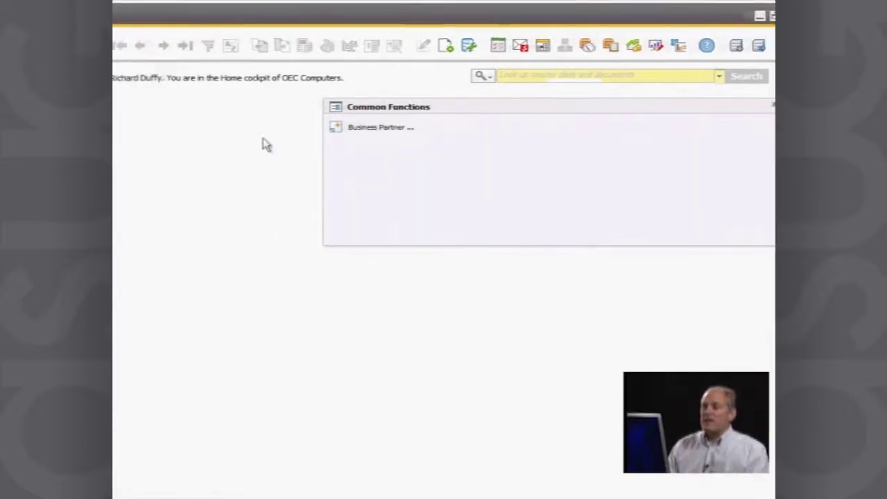
{"action": "left_click", "coordinate": [125, 178]}
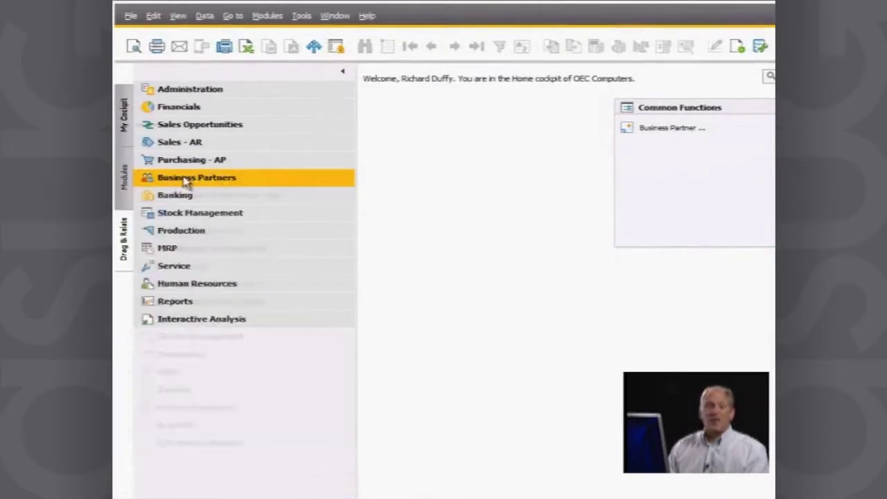
From Sales Opportunities, drag Sales Opportunity and Opportunities Forecast Over Time Report into Common Functions
{"action": "left_click", "coordinate": [191, 129]}
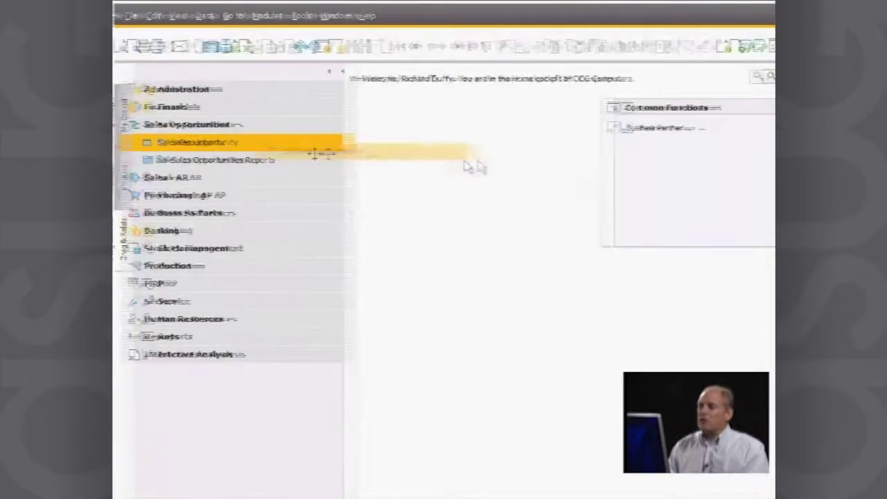
{"action": "left_click_drag", "start_coordinate": [474, 166], "coordinate": [392, 167]}
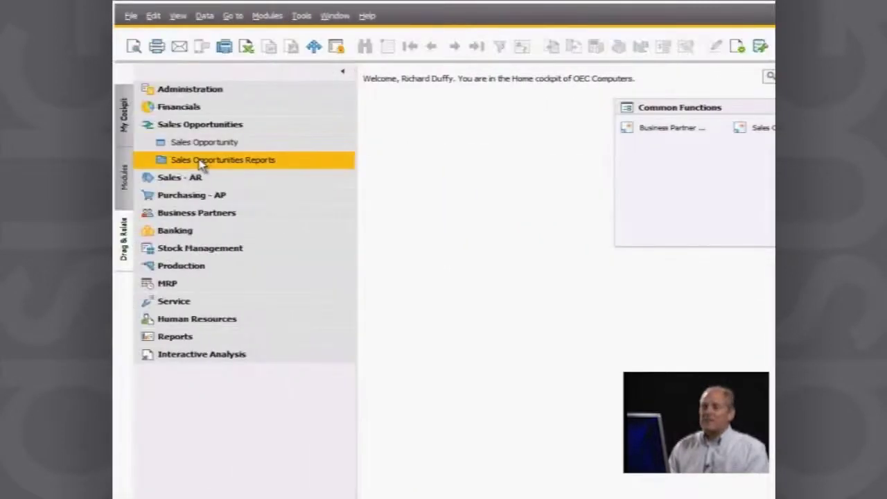
{"action": "left_click", "coordinate": [200, 161]}
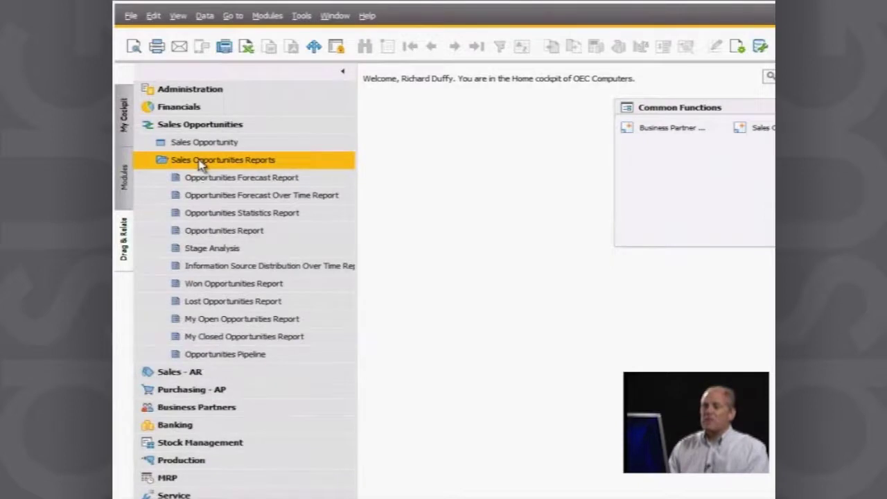
{"action": "left_click", "coordinate": [220, 196]}
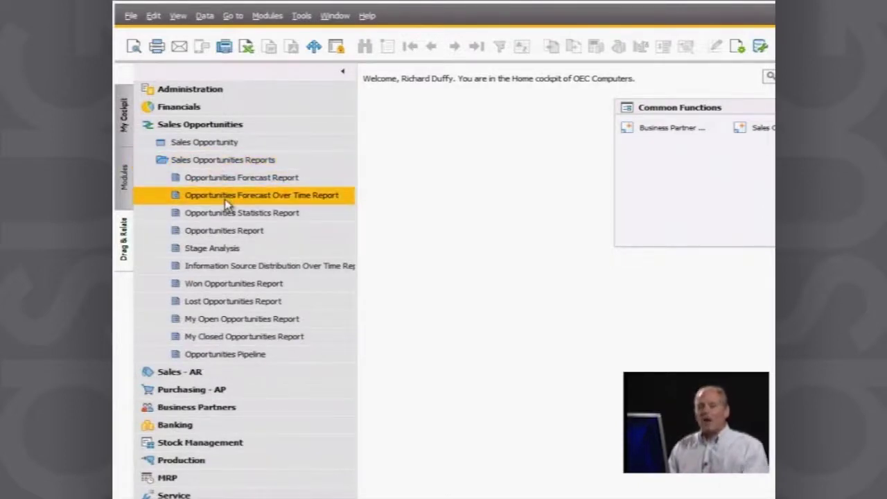
{"action": "left_click_drag", "start_coordinate": [225, 201], "coordinate": [793, 172]}
{"action": "left_click_drag", "start_coordinate": [486, 172], "coordinate": [488, 172]}
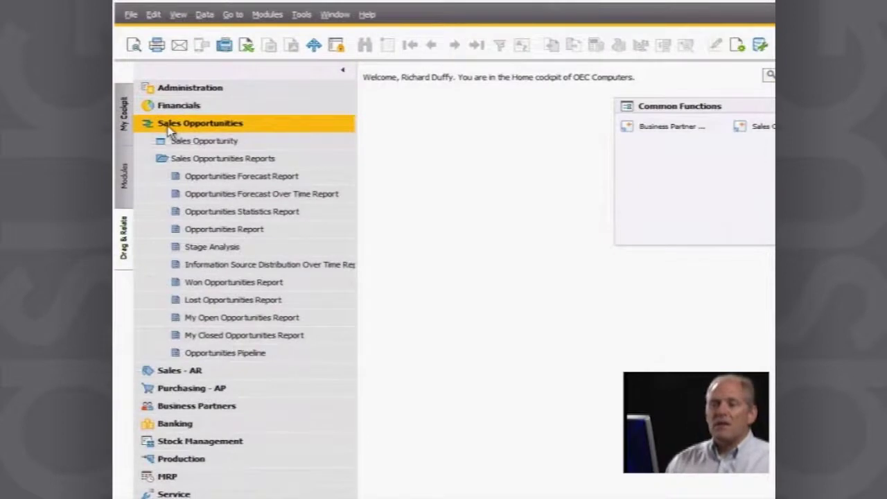
{"action": "left_click", "coordinate": [168, 126]}
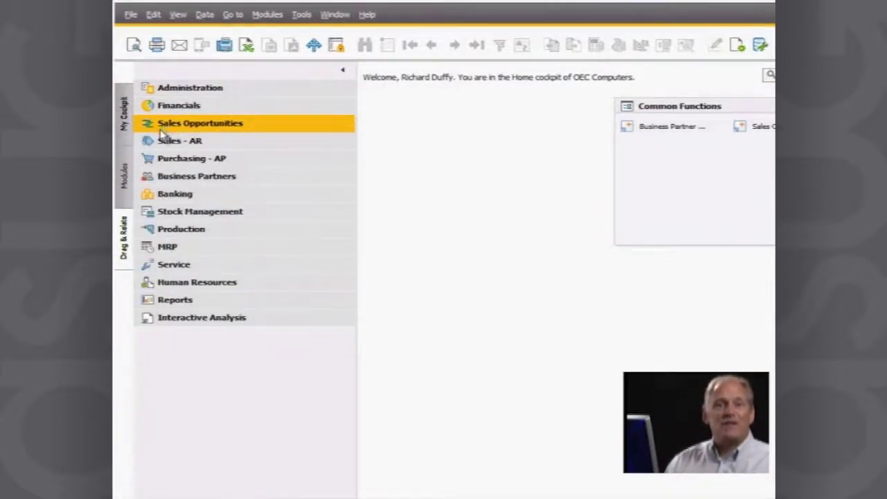
{"action": "left_click", "coordinate": [160, 140]}
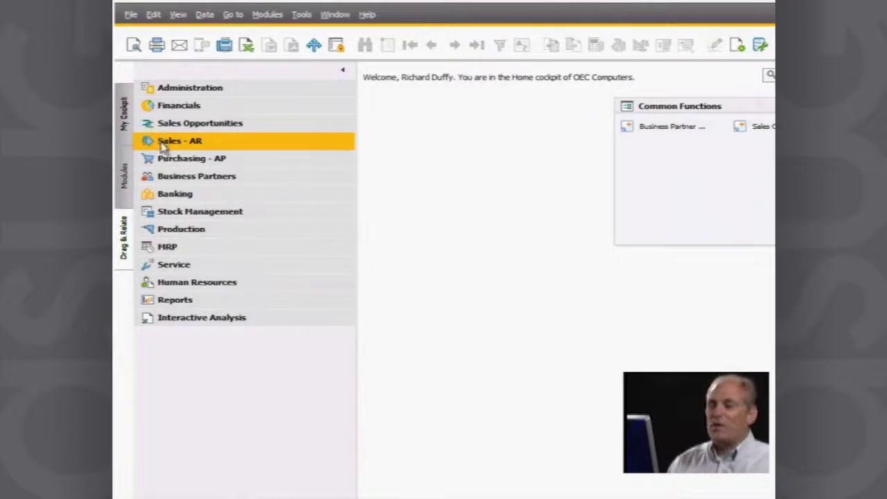
Add Sales Quotation, Sales Order and AR Invoice shortcuts from Sales - AR to Common Functions
{"action": "left_click", "coordinate": [195, 143]}
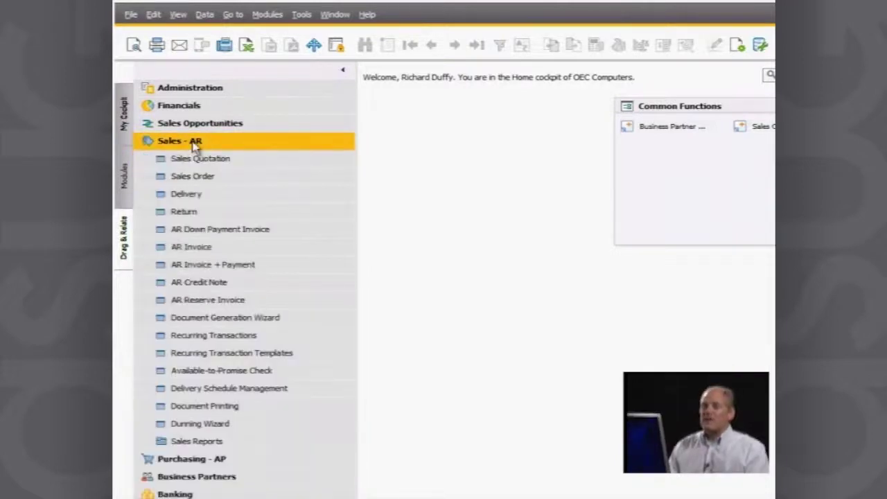
{"action": "left_click_drag", "start_coordinate": [200, 161], "coordinate": [469, 150]}
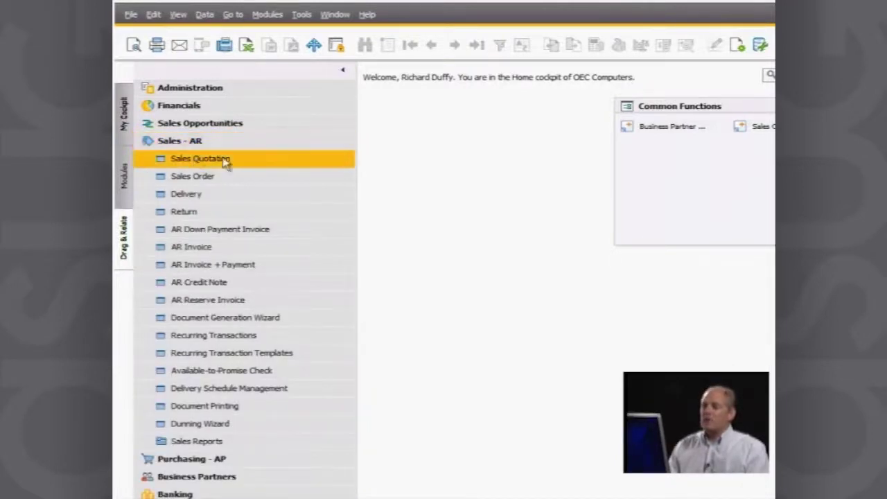
{"action": "left_click_drag", "start_coordinate": [575, 135], "coordinate": [588, 188]}
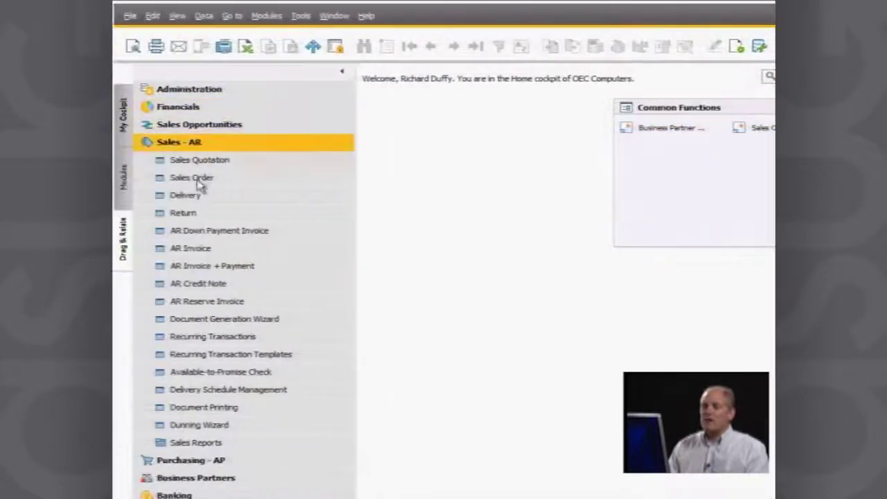
{"action": "left_click", "coordinate": [194, 182]}
{"action": "left_click_drag", "start_coordinate": [190, 183], "coordinate": [662, 183]}
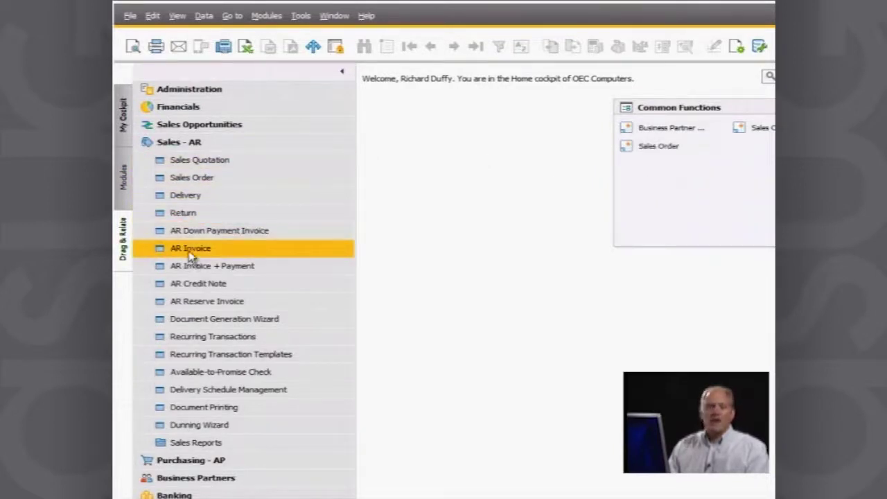
{"action": "left_click_drag", "start_coordinate": [191, 253], "coordinate": [525, 191]}
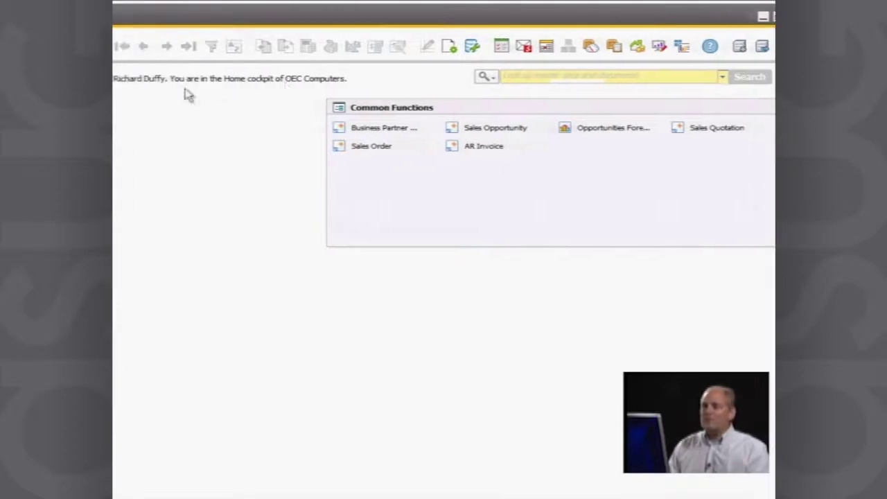
{"action": "left_click", "coordinate": [151, 143]}
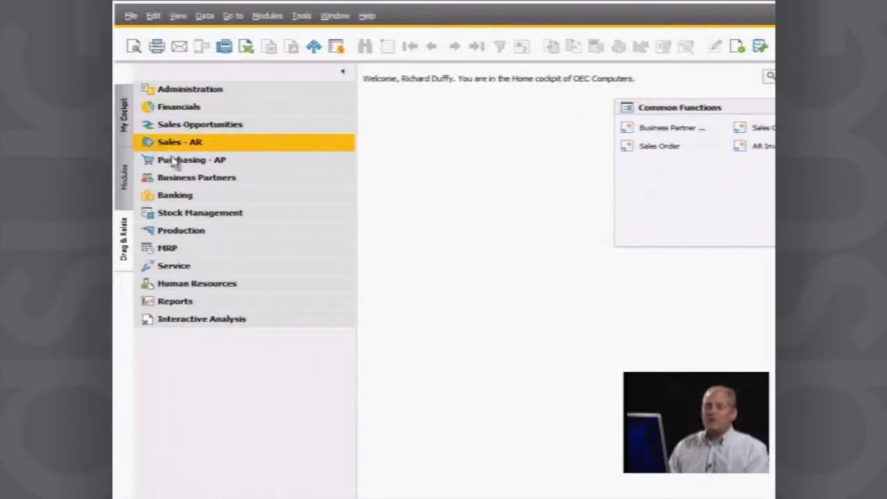
Add a Purchase Request shortcut from Purchasing - AP, then show the My Cockpit widget list
{"action": "left_click", "coordinate": [177, 161]}
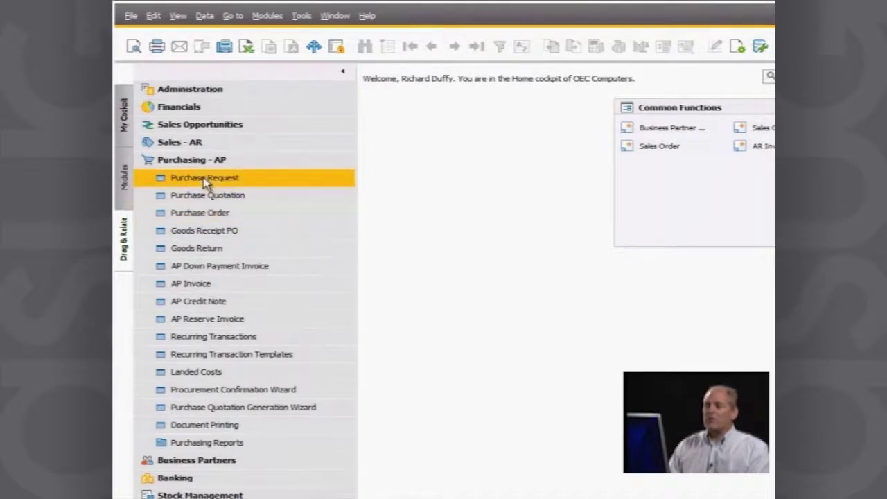
{"action": "left_click_drag", "start_coordinate": [206, 183], "coordinate": [715, 195]}
{"action": "left_click_drag", "start_coordinate": [565, 195], "coordinate": [578, 192]}
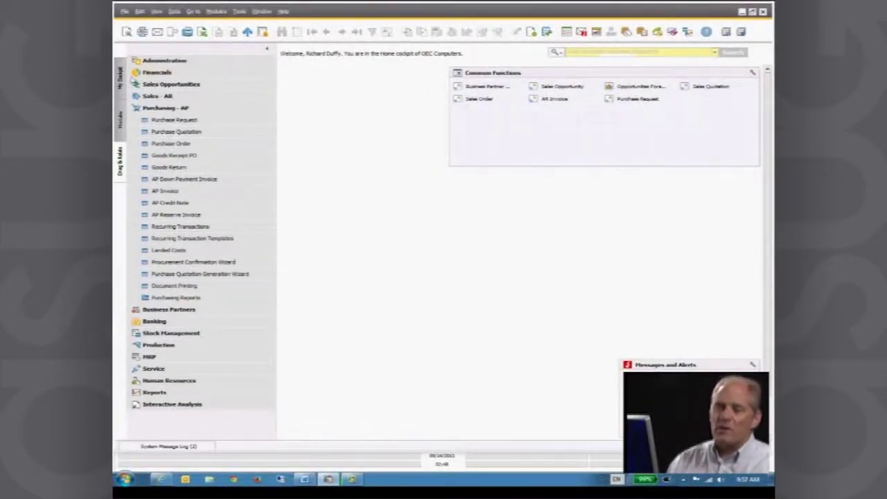
{"action": "left_click", "coordinate": [121, 82]}
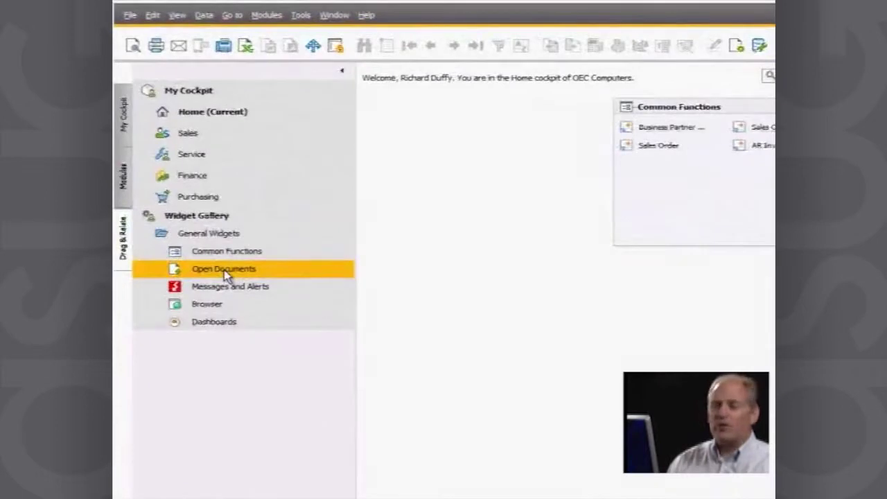
Drag an Open Documents widget onto the cockpit to the left of Common Functions
{"action": "left_click_drag", "start_coordinate": [225, 275], "coordinate": [487, 104]}
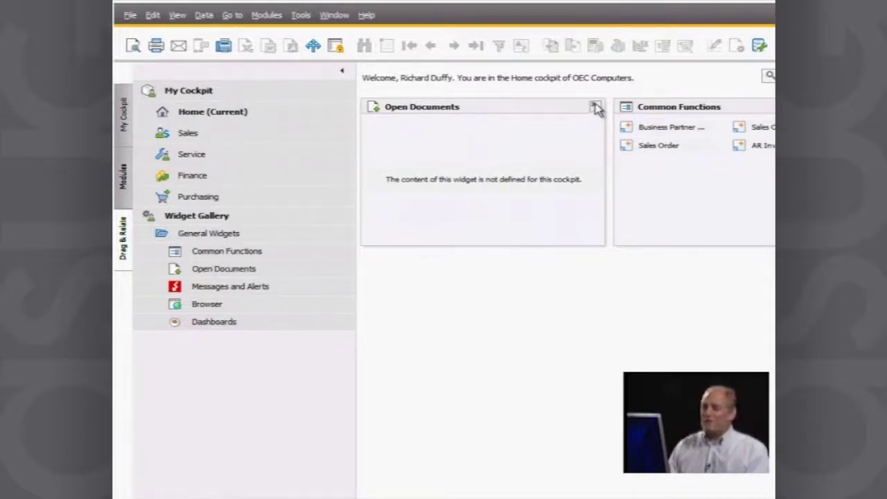
In Open Documents settings, display Sales Quotations, Sales Orders, Purchase Quotations and Service Call
{"action": "left_click", "coordinate": [595, 106]}
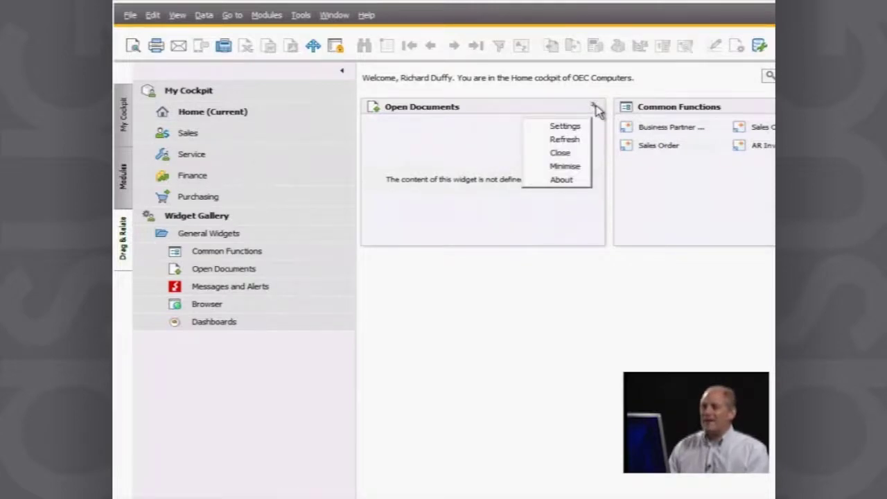
{"action": "left_click", "coordinate": [567, 127]}
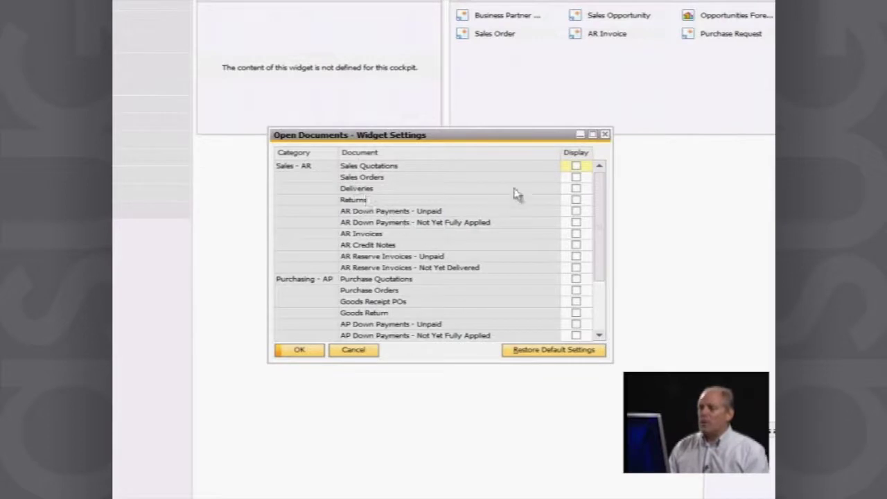
{"action": "left_click", "coordinate": [576, 167]}
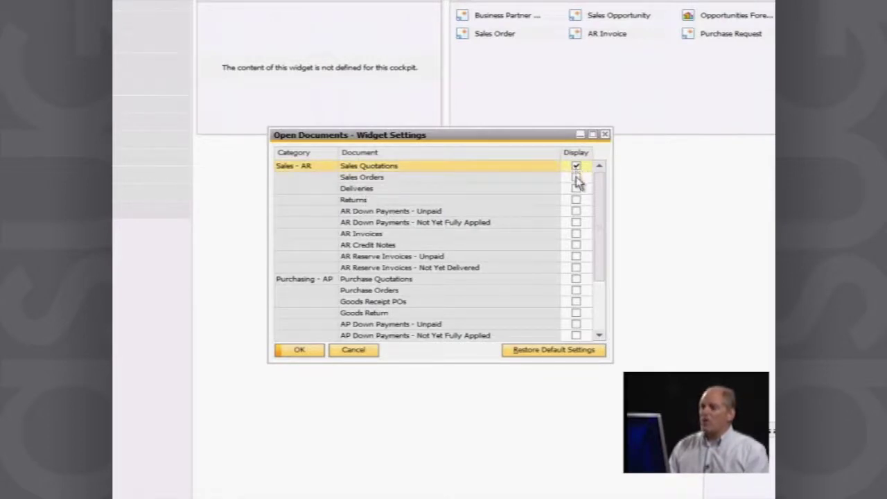
{"action": "left_click", "coordinate": [577, 177]}
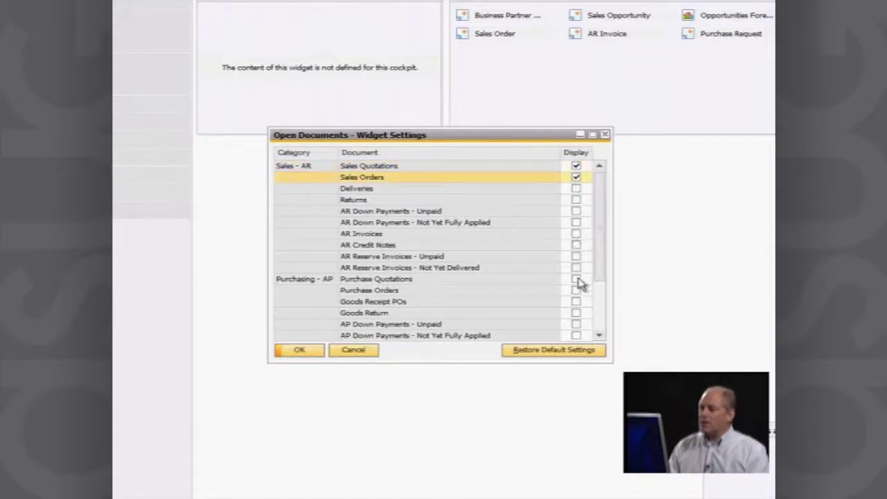
{"action": "left_click", "coordinate": [601, 322]}
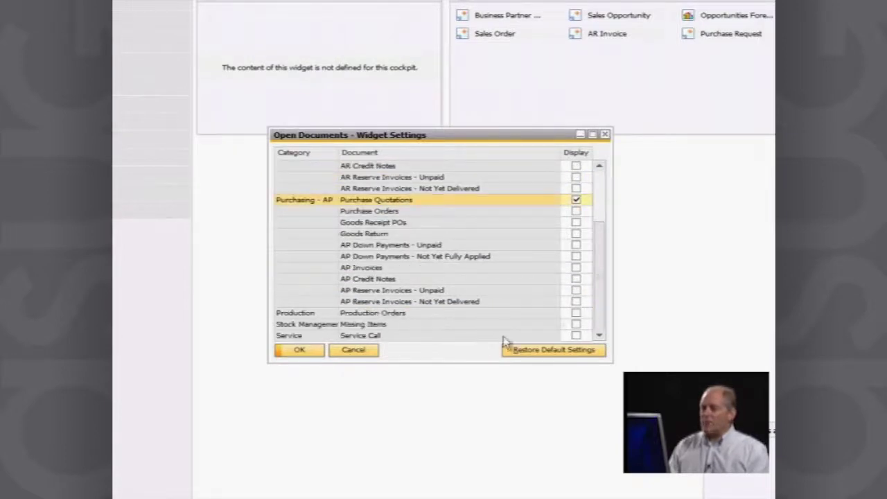
{"action": "left_click", "coordinate": [576, 335]}
{"action": "left_click", "coordinate": [576, 335]}
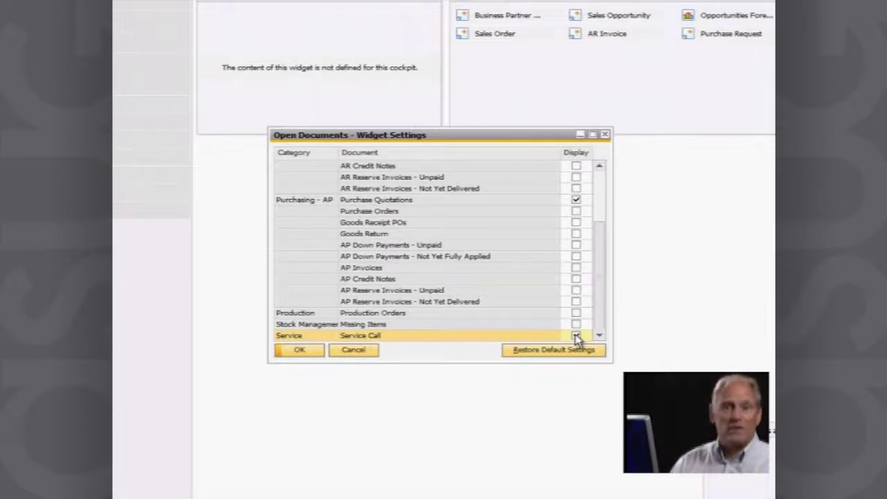
{"action": "left_click", "coordinate": [575, 336]}
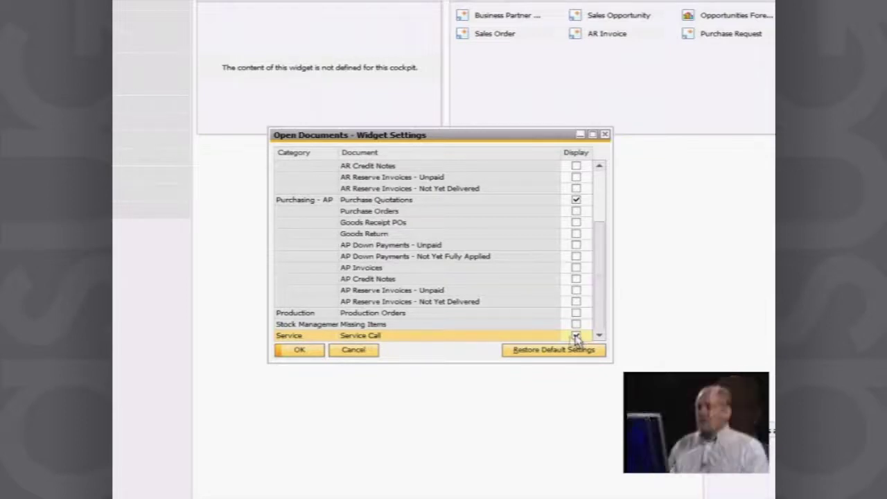
{"action": "left_click", "coordinate": [301, 351]}
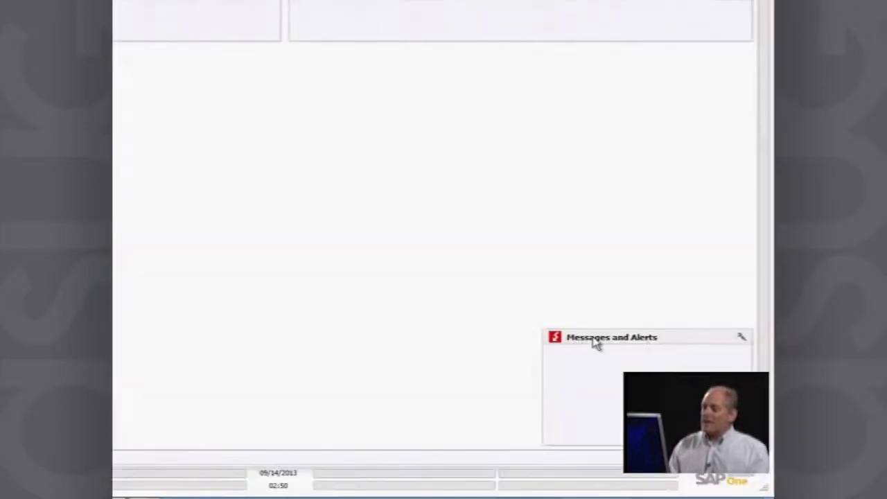
Drag the Messages and Alerts widget up and drop it under Open Documents
{"action": "left_click_drag", "start_coordinate": [596, 344], "coordinate": [169, 79]}
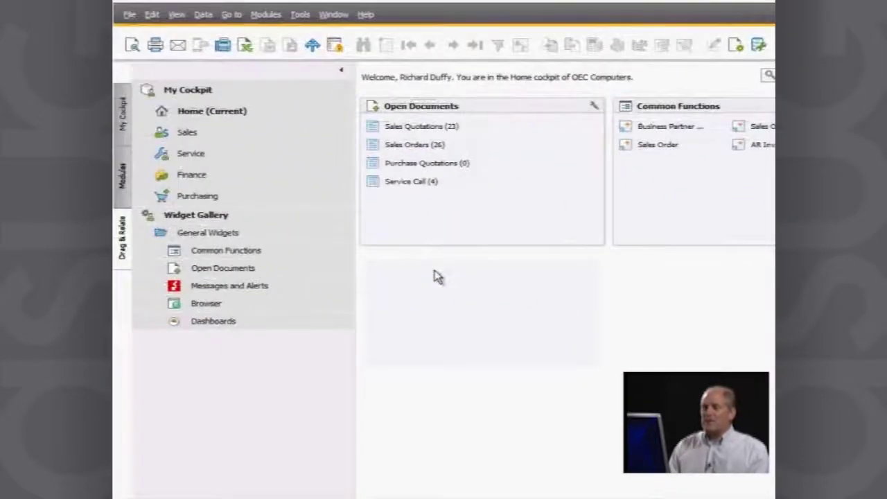
{"action": "left_click_drag", "start_coordinate": [437, 275], "coordinate": [436, 275]}
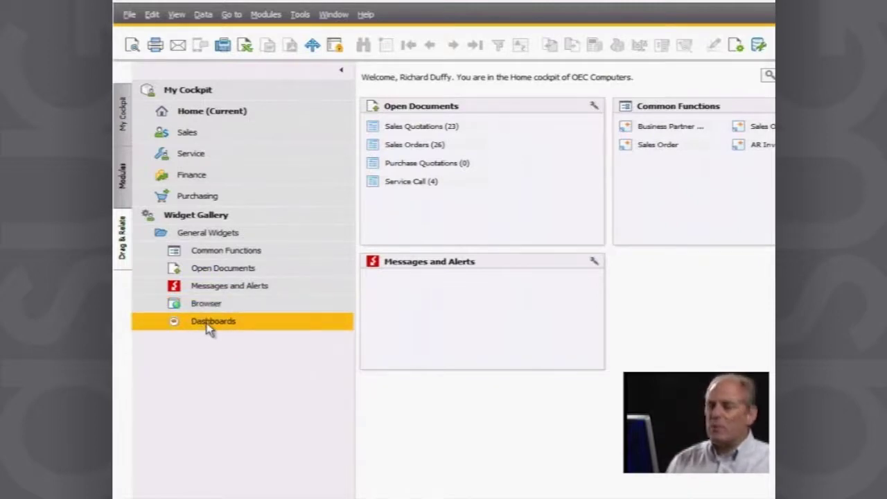
Add a Dashboards widget from the Widget Gallery, placed beside Messages and Alerts under Common Functions
{"action": "left_click_drag", "start_coordinate": [210, 329], "coordinate": [765, 251]}
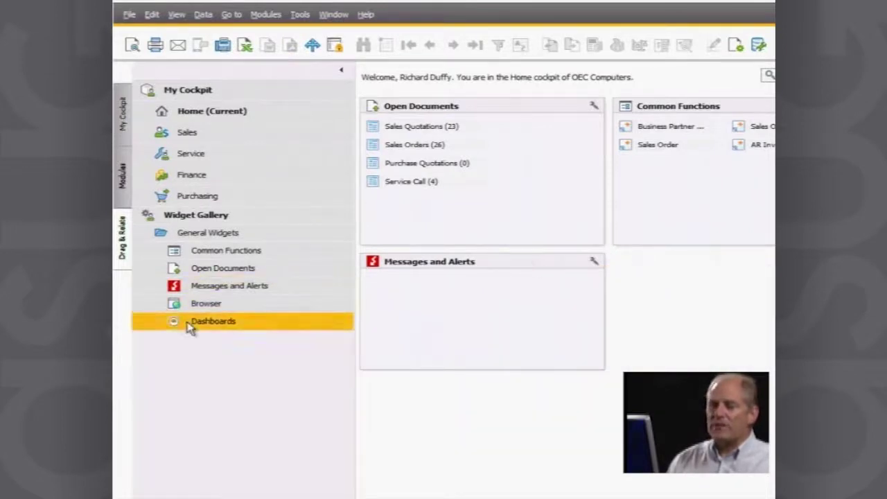
{"action": "left_click_drag", "start_coordinate": [190, 327], "coordinate": [778, 290]}
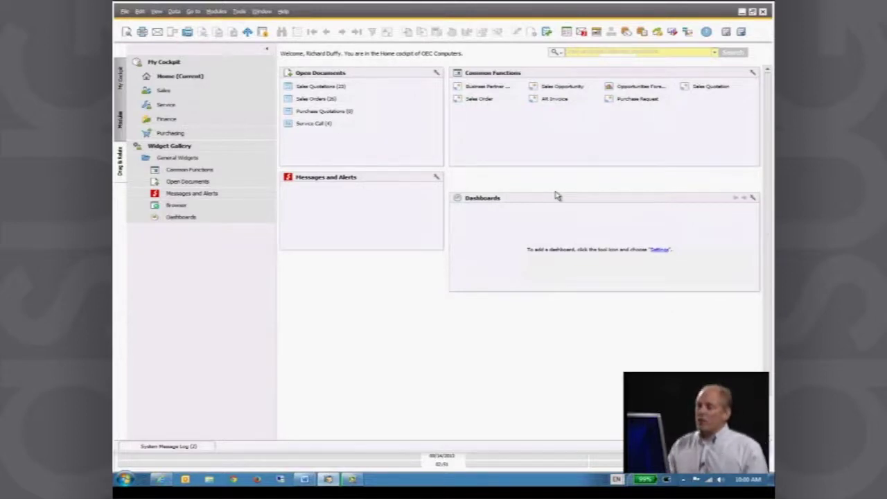
{"action": "left_click_drag", "start_coordinate": [555, 195], "coordinate": [553, 189]}
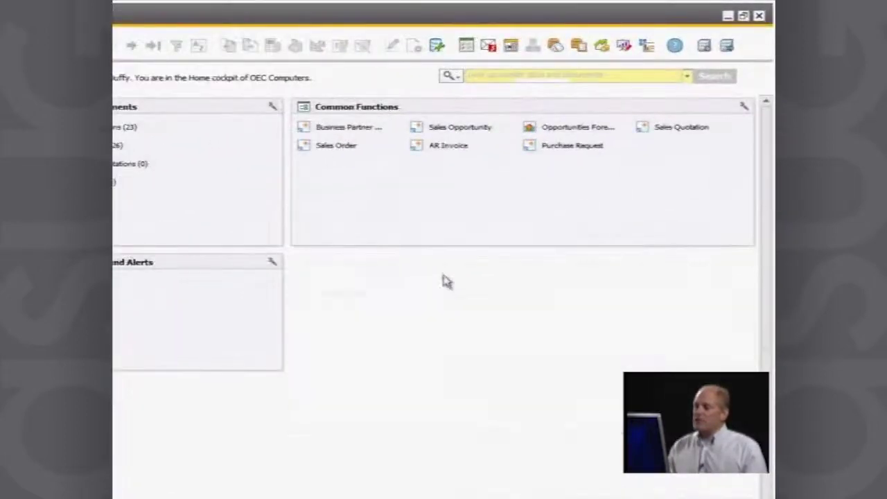
{"action": "left_click_drag", "start_coordinate": [446, 280], "coordinate": [426, 269]}
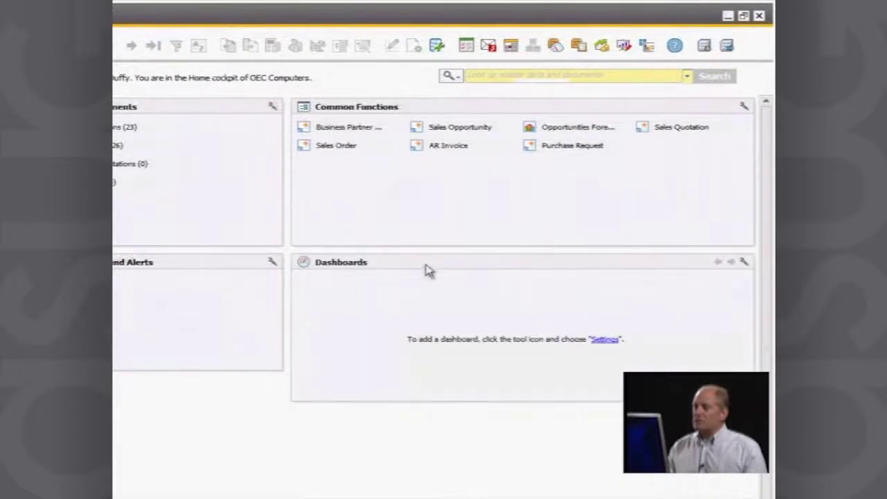
Set the Dashboards widget to display the Sales Analysis - SAP HANA dashboard
{"action": "left_click", "coordinate": [603, 339]}
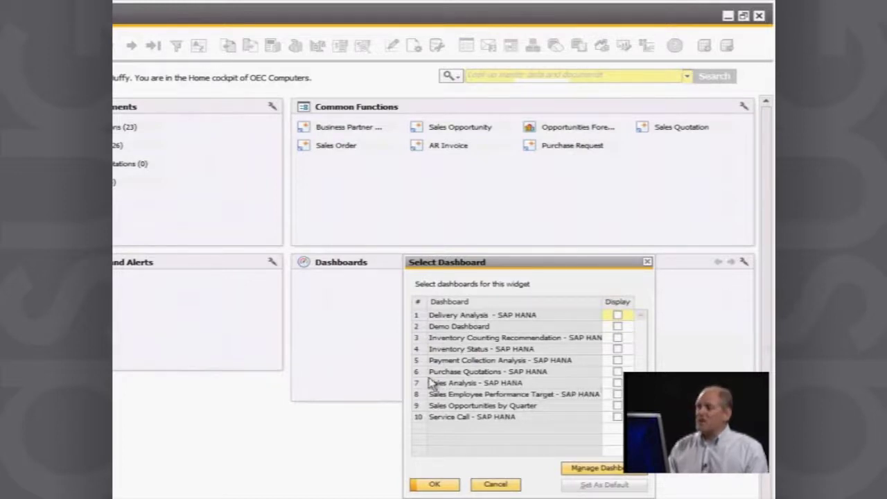
{"action": "left_click", "coordinate": [618, 383]}
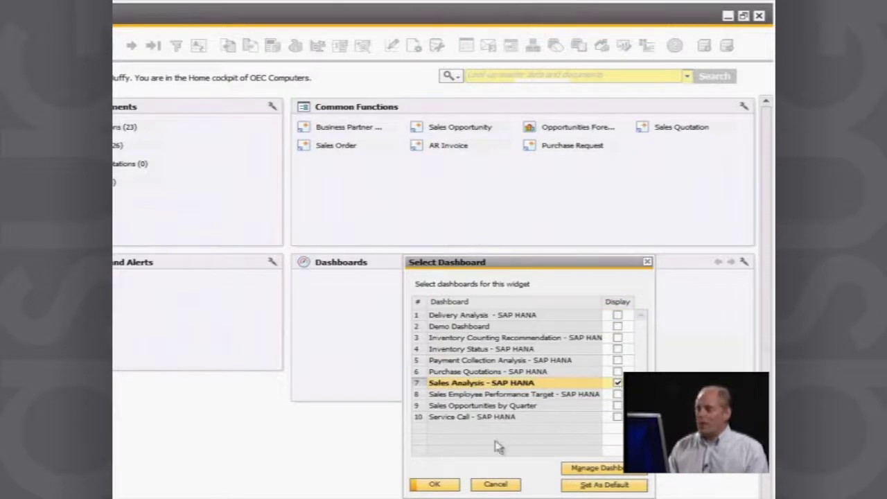
{"action": "left_click", "coordinate": [435, 484]}
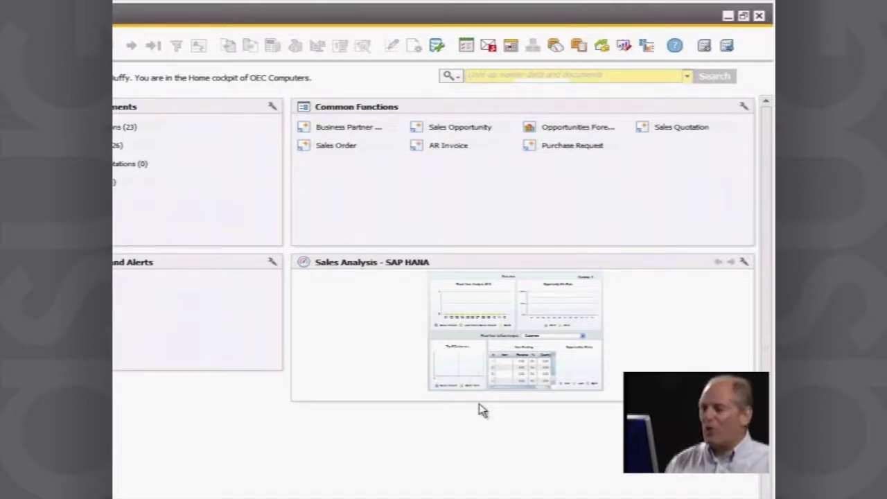
Drag the Sales Analysis widget's bottom edge down to make it taller
{"action": "left_click_drag", "start_coordinate": [478, 401], "coordinate": [488, 498]}
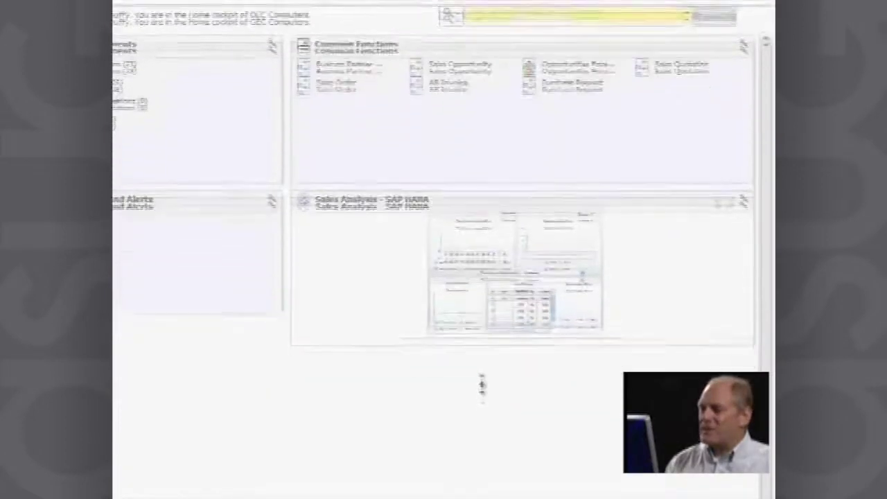
{"action": "left_click_drag", "start_coordinate": [488, 363], "coordinate": [484, 406]}
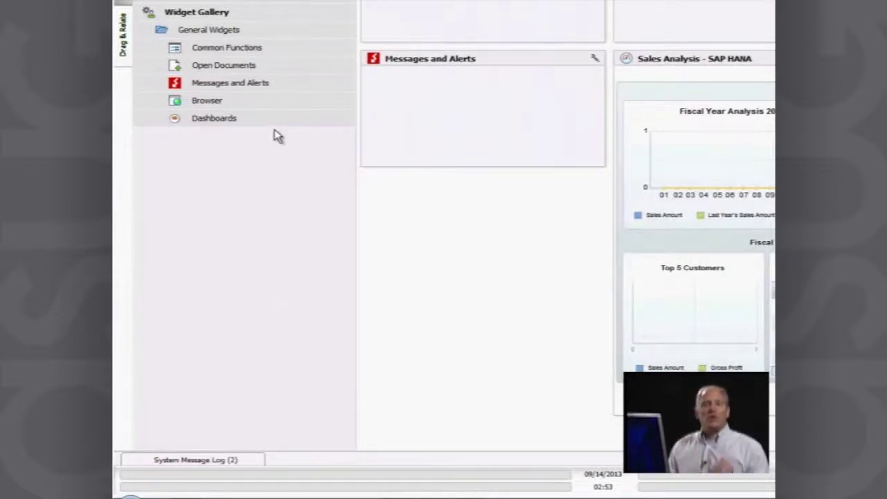
Add a second Dashboards widget showing Sales Employee Performance Target, then collapse the side panel
{"action": "left_click", "coordinate": [157, 102]}
{"action": "left_click", "coordinate": [207, 121]}
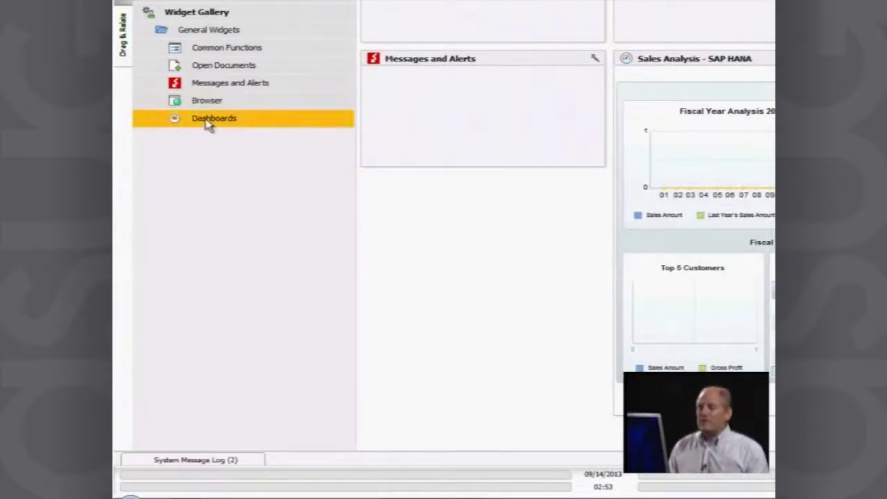
{"action": "left_click_drag", "start_coordinate": [208, 125], "coordinate": [489, 235]}
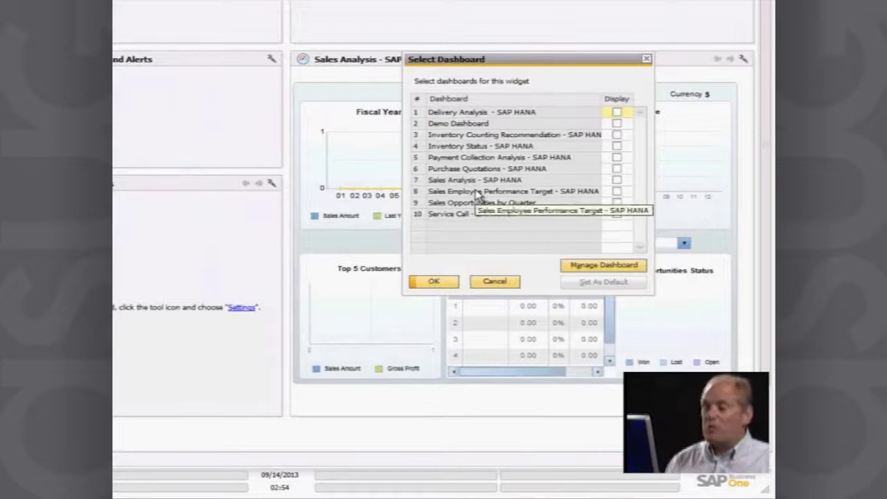
{"action": "left_click", "coordinate": [617, 192]}
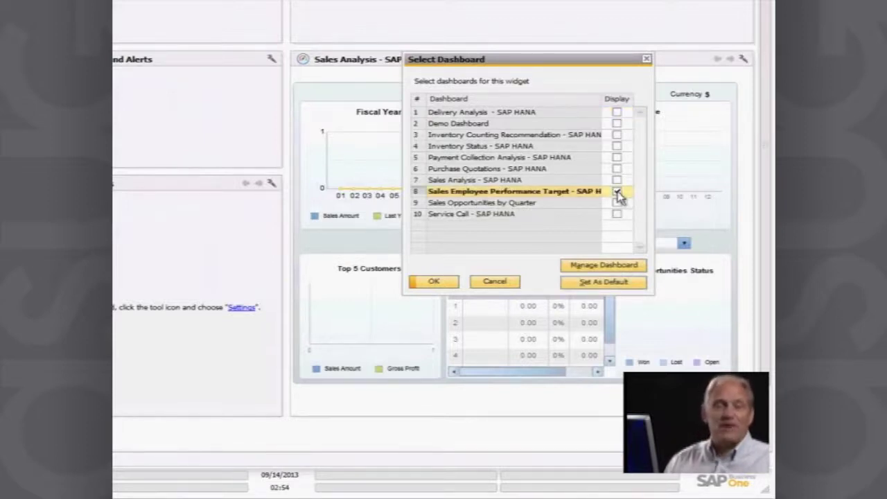
{"action": "left_click", "coordinate": [434, 281]}
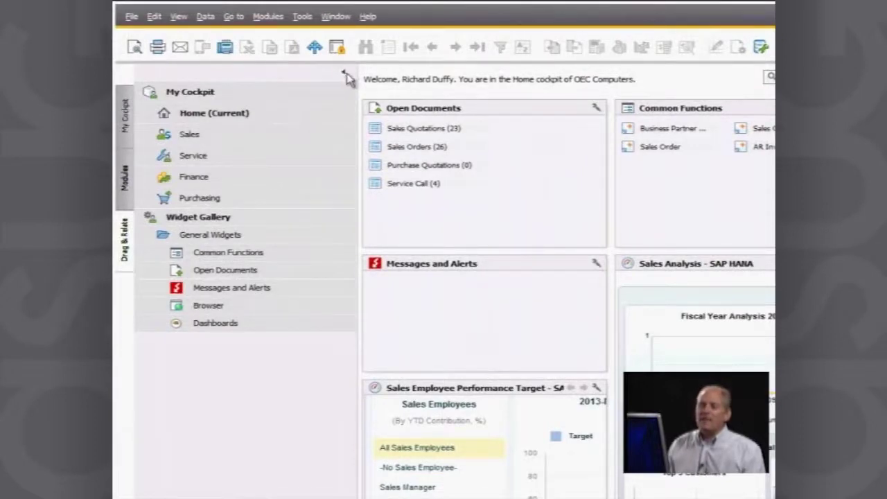
{"action": "left_click", "coordinate": [345, 77]}
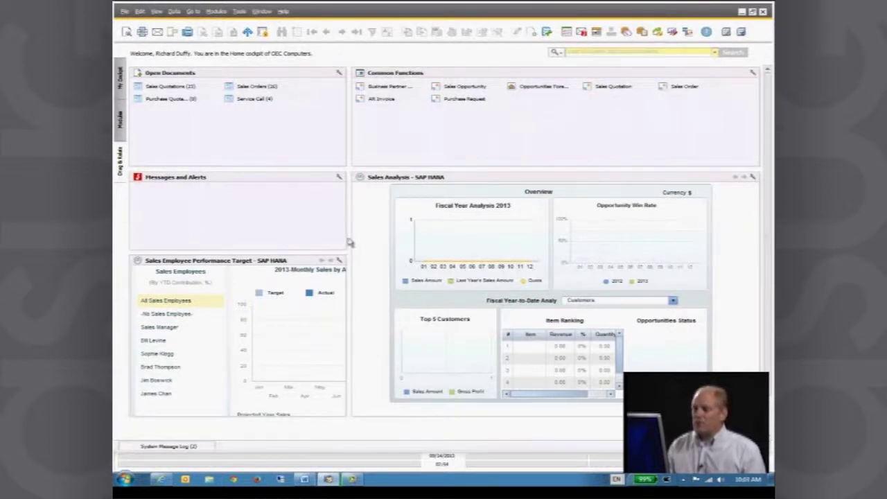
Narrow the Sales Analysis widget and widen the Sales Employee Performance Target widget
{"action": "left_click_drag", "start_coordinate": [350, 240], "coordinate": [506, 251]}
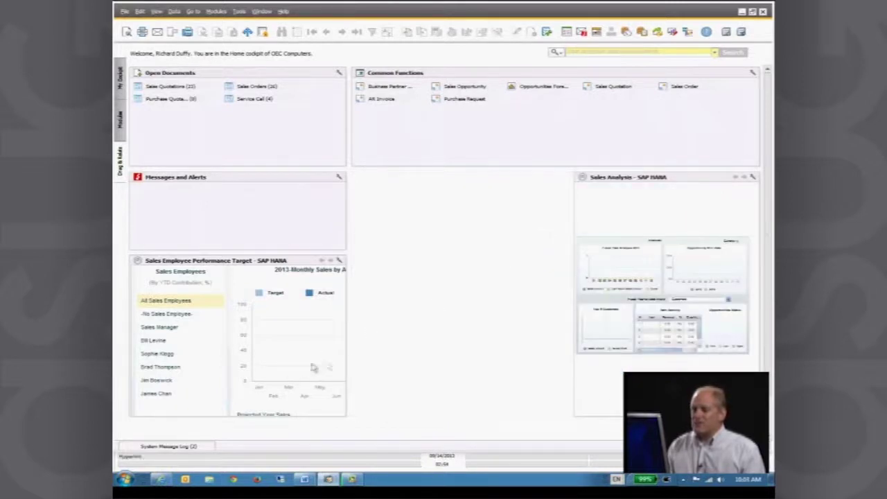
{"action": "left_click_drag", "start_coordinate": [346, 352], "coordinate": [458, 353]}
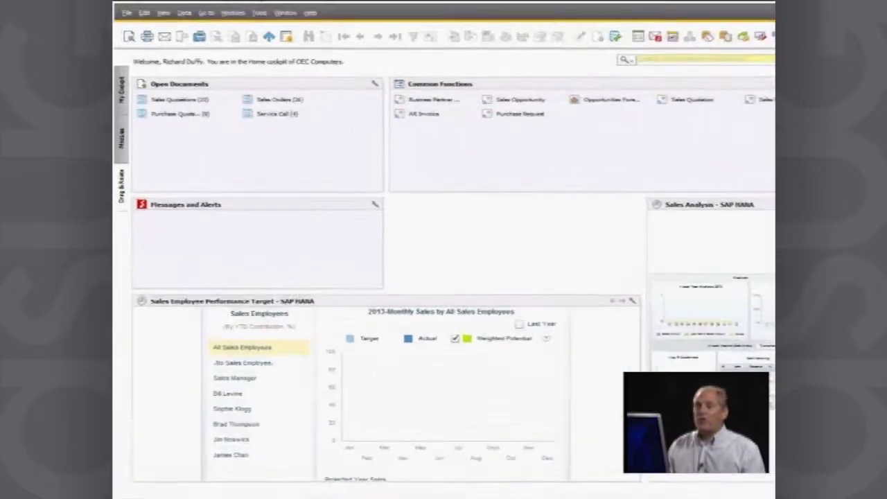
{"action": "left_click", "coordinate": [341, 18]}
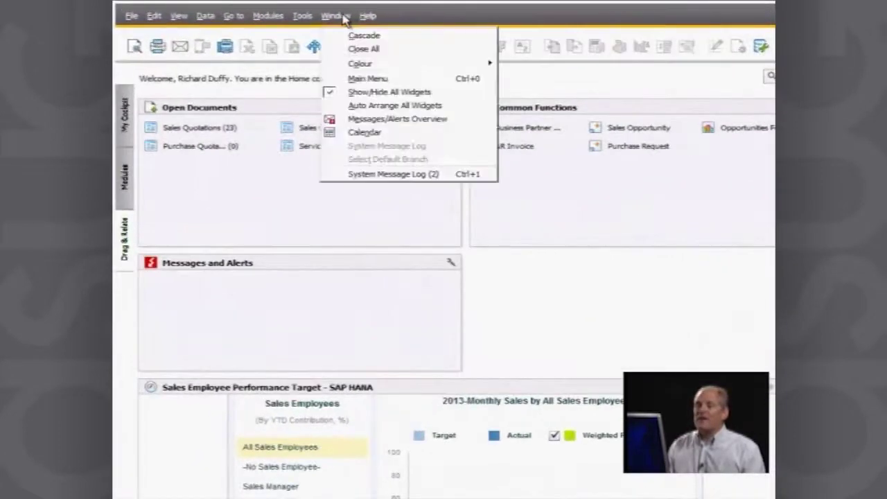
Auto-arrange all widgets, make the performance widget taller and narrow Common Functions
{"action": "left_click", "coordinate": [392, 106]}
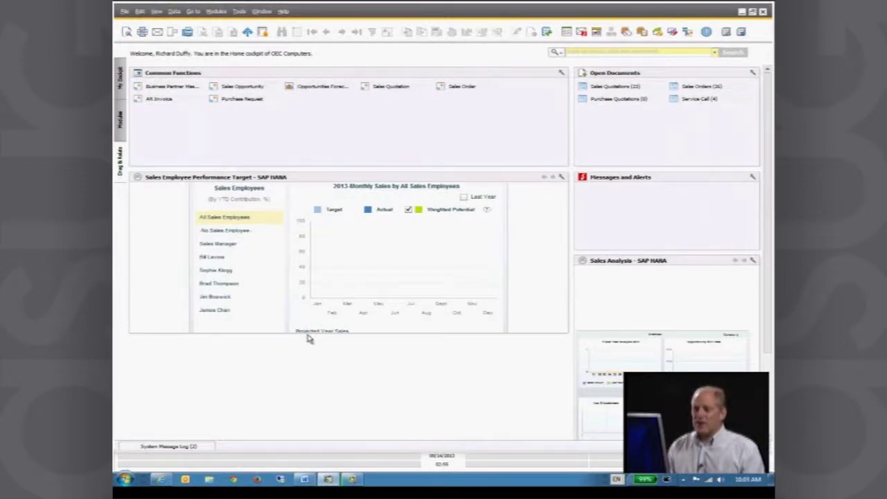
{"action": "left_click_drag", "start_coordinate": [307, 339], "coordinate": [303, 419]}
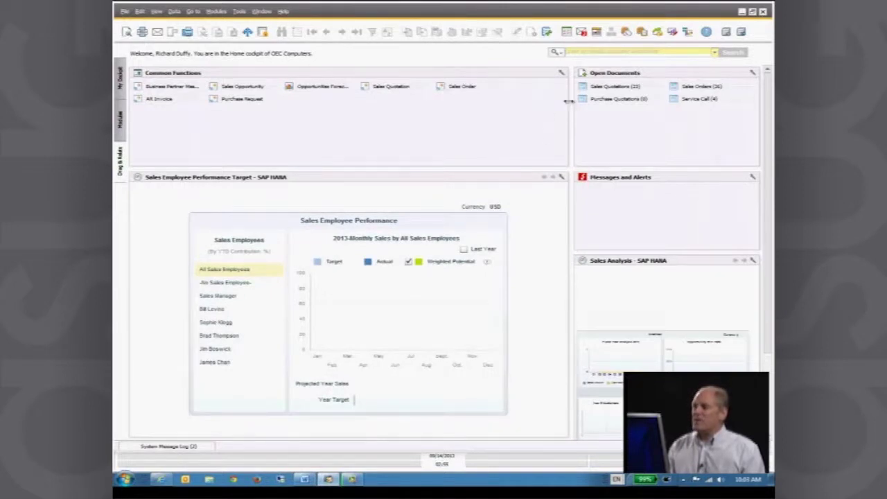
{"action": "left_click_drag", "start_coordinate": [567, 101], "coordinate": [404, 106]}
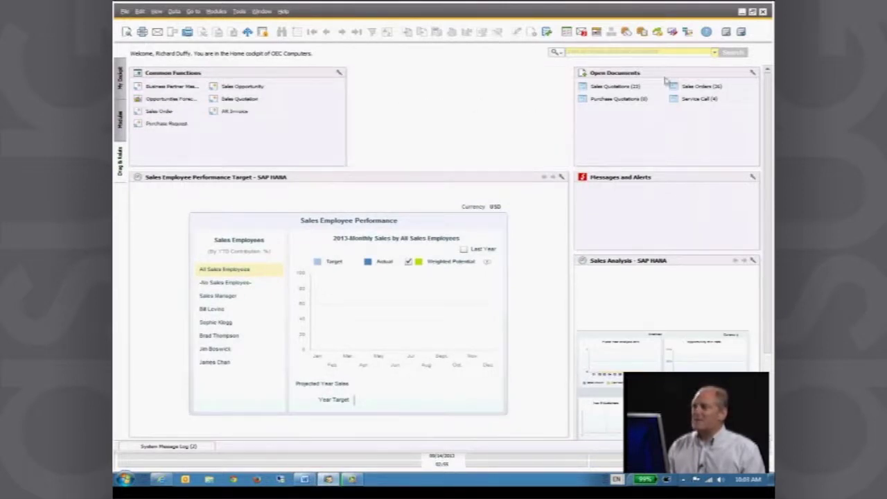
Move Open Documents beside Common Functions, shift Messages and Alerts up, and relocate Sales Analysis
{"action": "left_click_drag", "start_coordinate": [673, 83], "coordinate": [416, 77]}
{"action": "left_click_drag", "start_coordinate": [672, 178], "coordinate": [645, 80]}
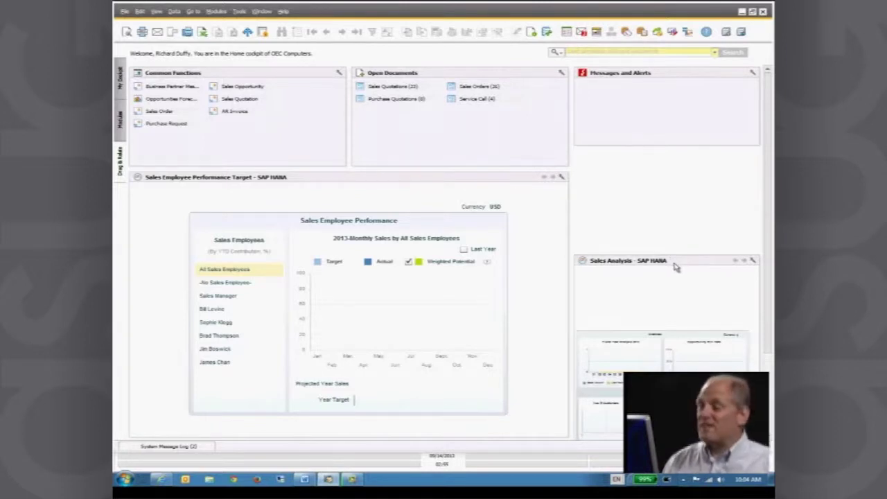
{"action": "left_click_drag", "start_coordinate": [679, 261], "coordinate": [678, 162]}
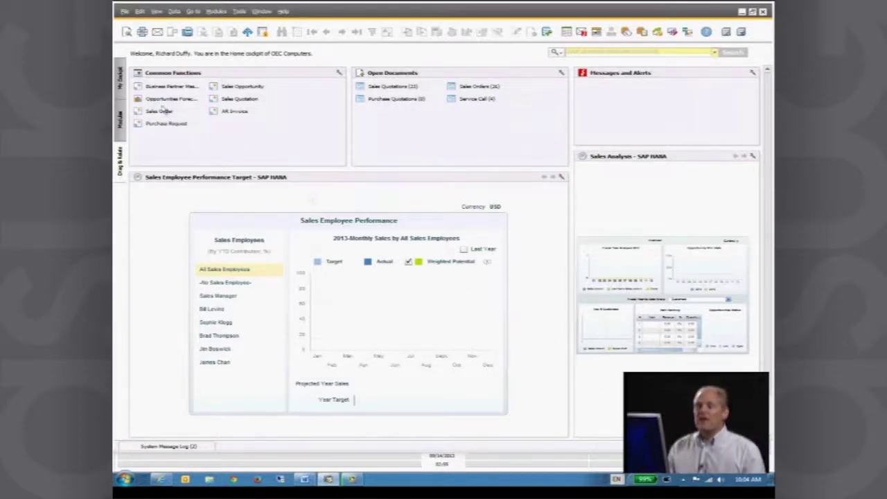
Switch to the Service cockpit from the My Cockpit list
{"action": "left_click", "coordinate": [122, 83]}
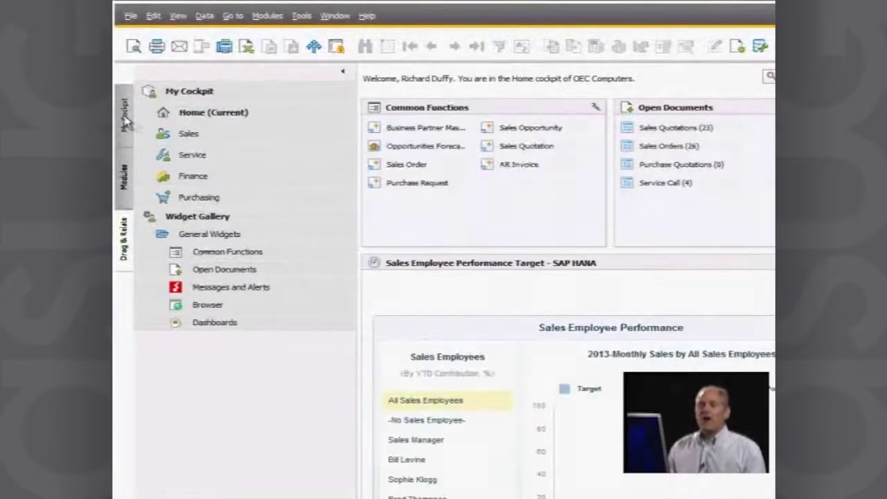
{"action": "left_click", "coordinate": [196, 157]}
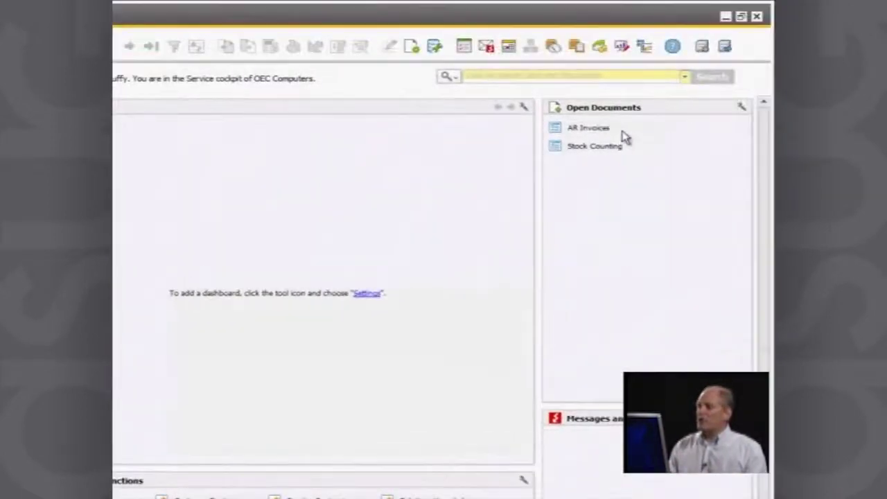
Set the Service cockpit's Dashboards widget to show Service Call - SAP HANA
{"action": "left_click", "coordinate": [363, 295]}
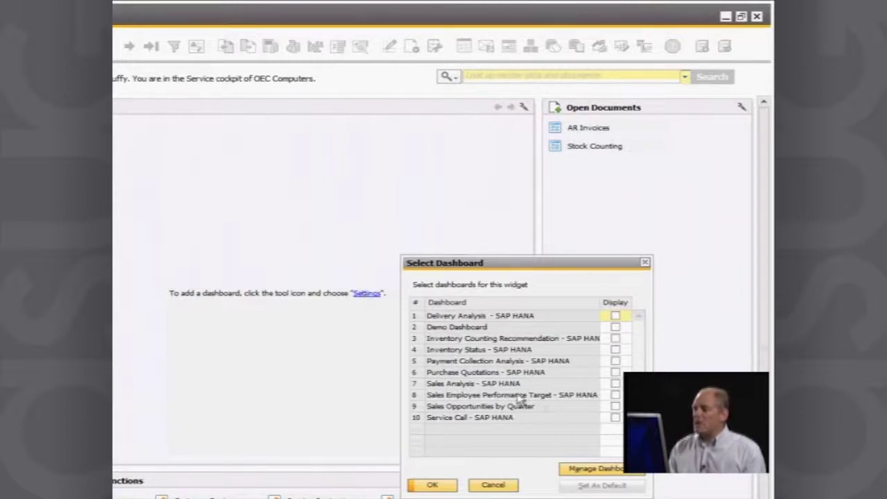
{"action": "left_click", "coordinate": [616, 417]}
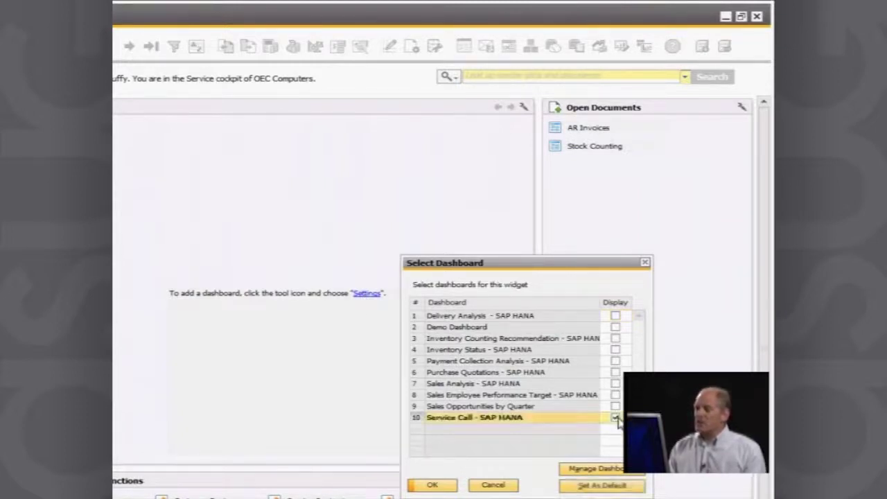
{"action": "left_click", "coordinate": [435, 488]}
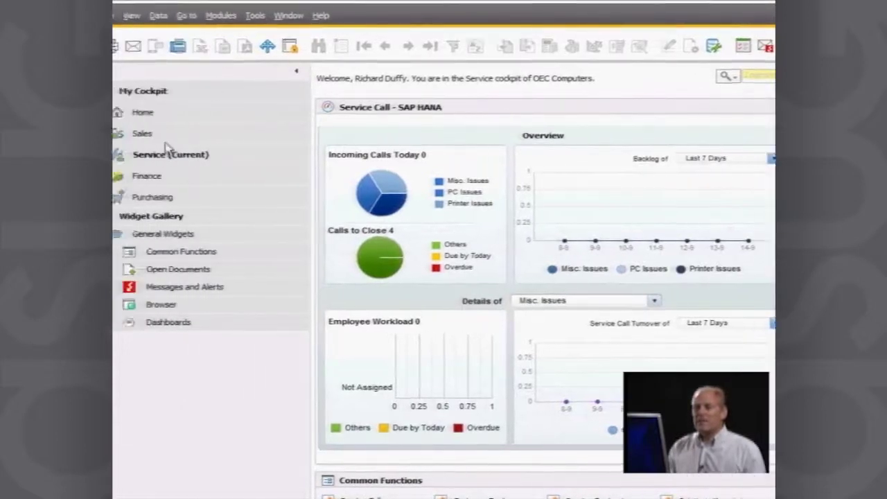
Return to the Home cockpit and collapse the My Cockpit side panel
{"action": "left_click", "coordinate": [181, 114]}
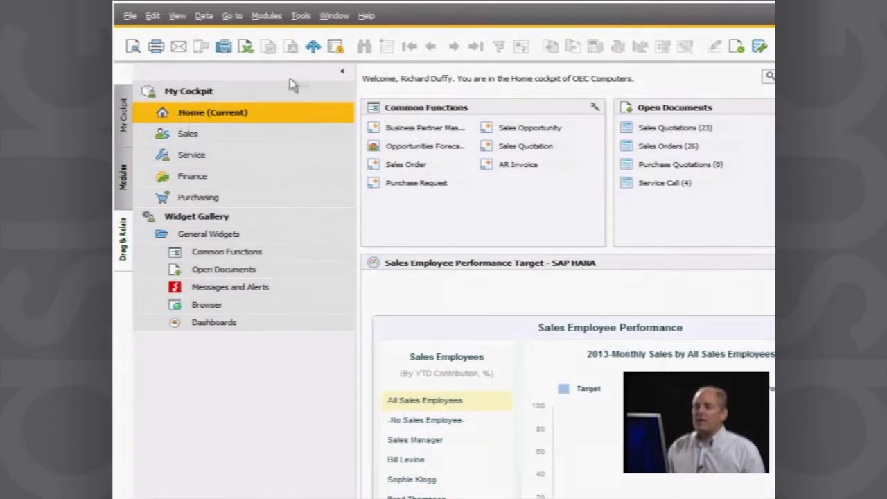
{"action": "left_click", "coordinate": [340, 76]}
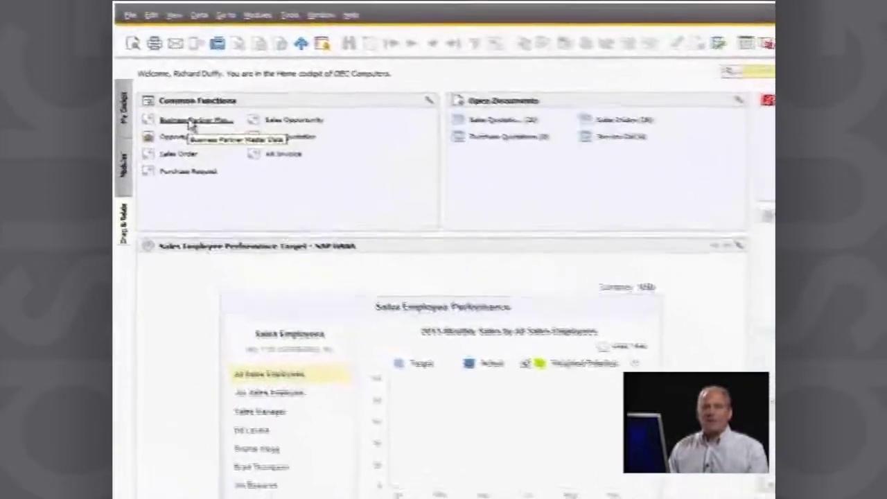
Open Business Partner Master Data from Common Functions and put the cursor in Name
{"action": "left_click", "coordinate": [191, 125]}
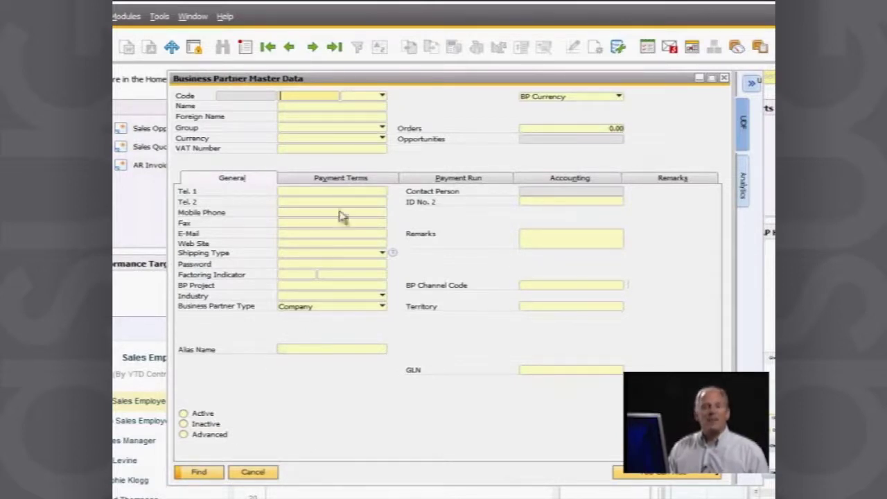
{"action": "left_click", "coordinate": [310, 105]}
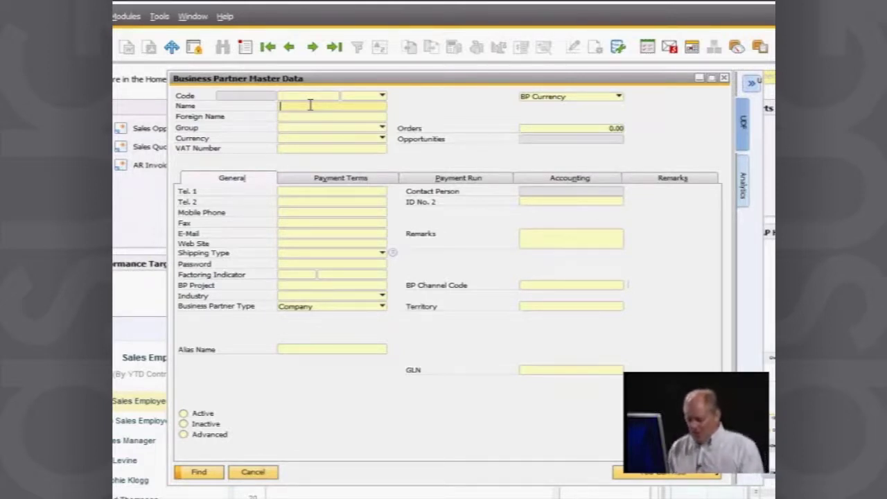
Search the Business Partner Master Data form for the partner name 'Earth'
{"action": "type", "text": "Earth"}
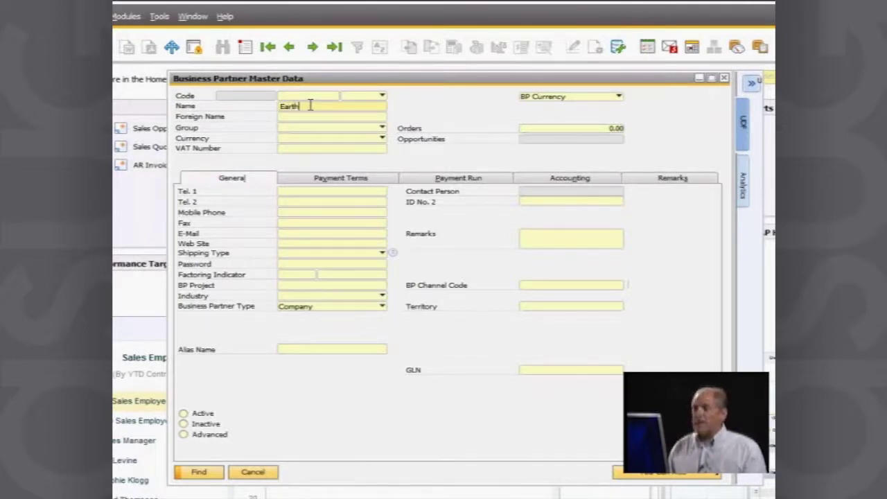
{"action": "key", "text": "Return"}
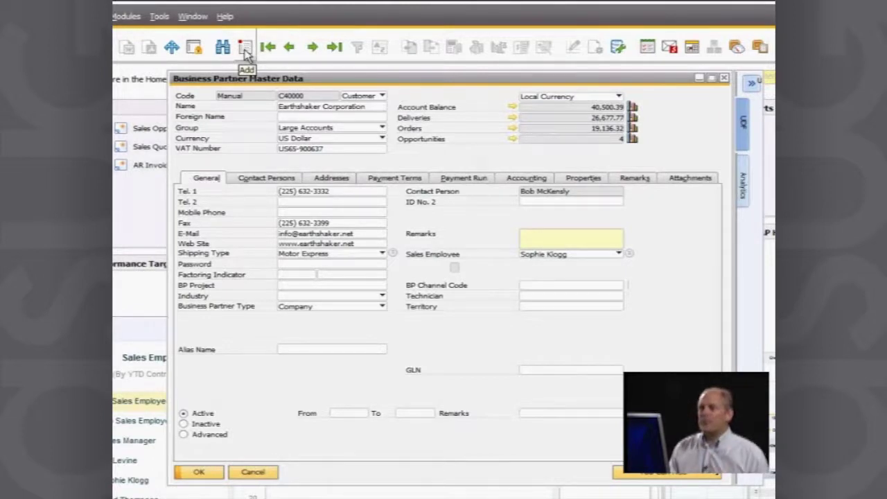
Browse the business partners with Next, Previous and First, finishing on the last record
{"action": "left_click", "coordinate": [313, 47]}
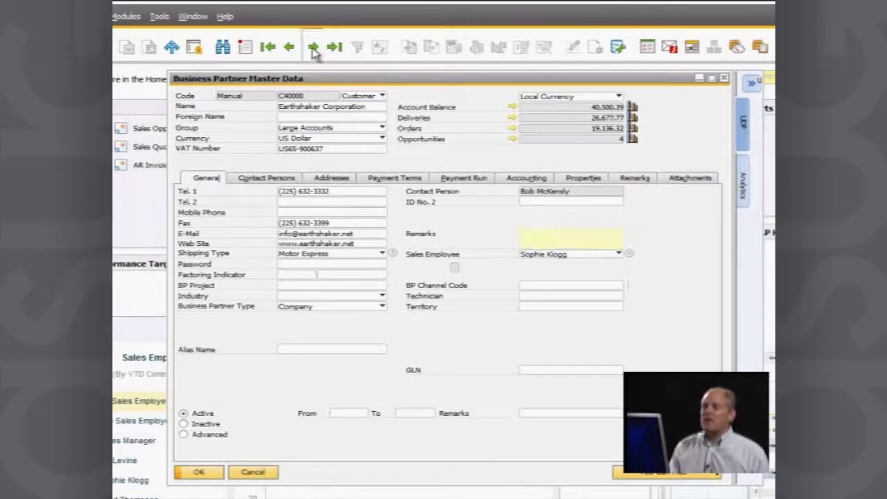
{"action": "left_click", "coordinate": [289, 47]}
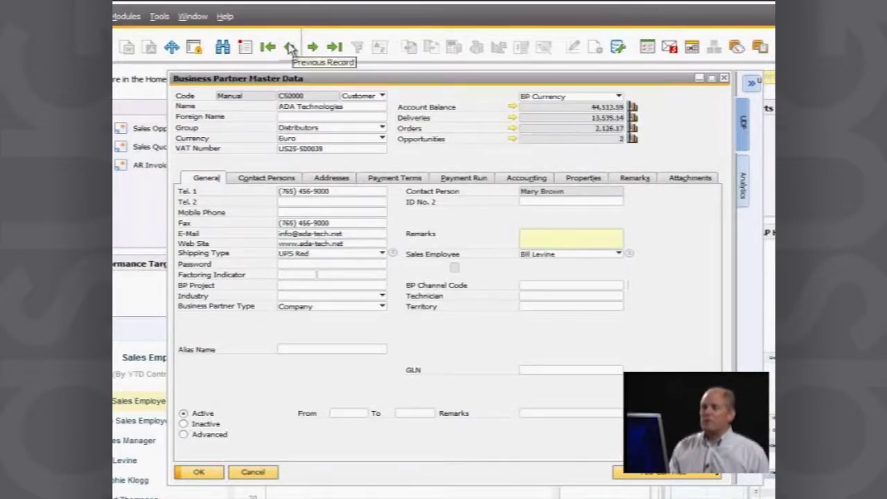
{"action": "left_click", "coordinate": [271, 47]}
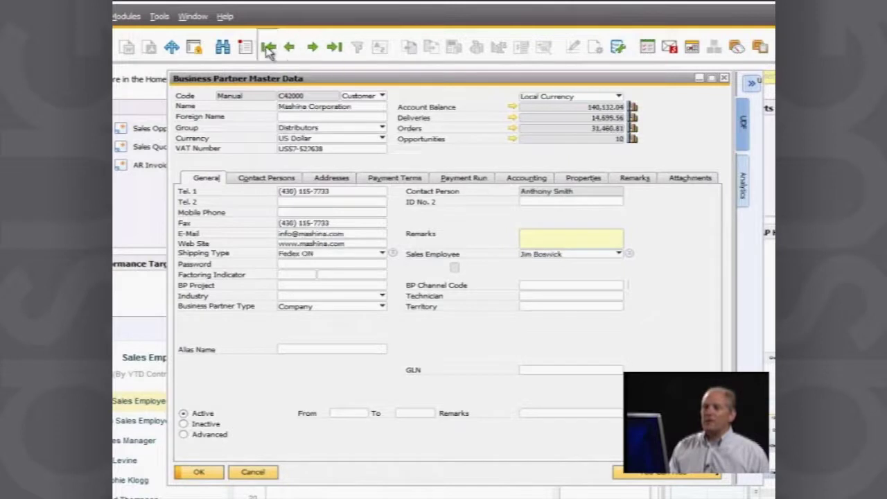
{"action": "left_click", "coordinate": [290, 48]}
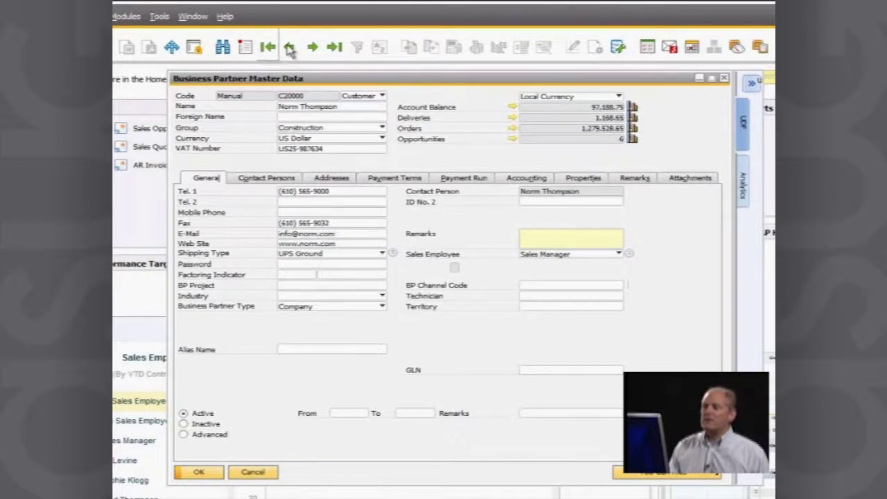
{"action": "left_click", "coordinate": [334, 47]}
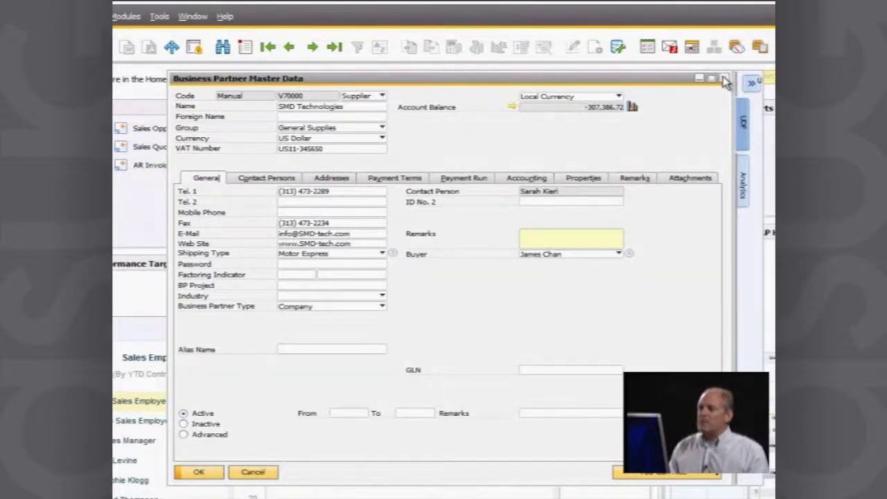
Close the SMD Technologies business partner record
{"action": "left_click", "coordinate": [724, 79]}
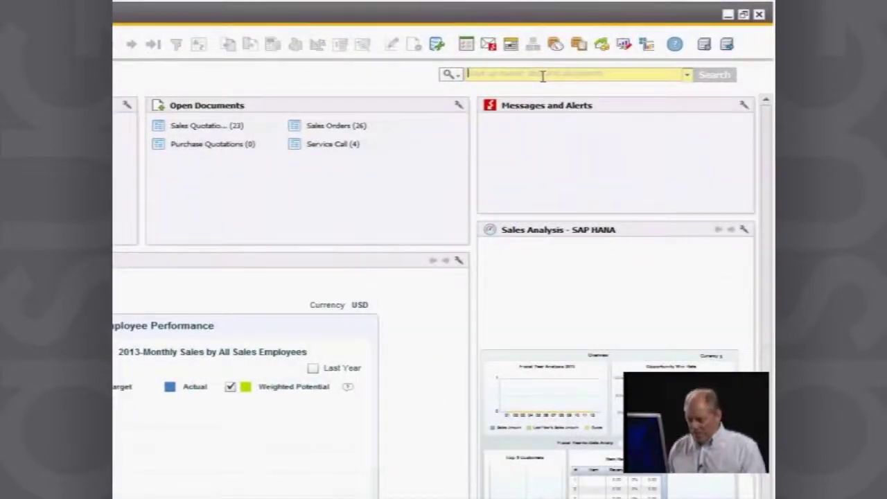
Enter 'Earth' as the global search term
{"action": "type", "text": "B"}
{"action": "type", "text": "arth"}
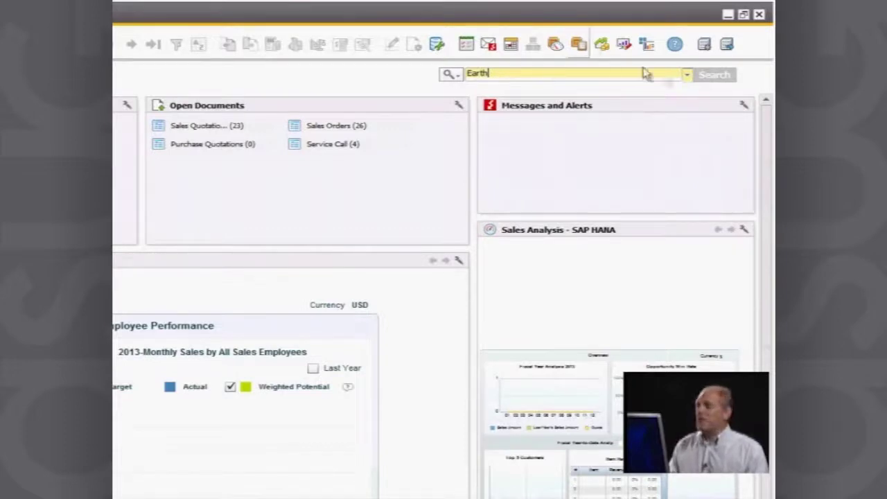
Run the Earth search and list the objects related to business partner C40000
{"action": "left_click", "coordinate": [717, 77]}
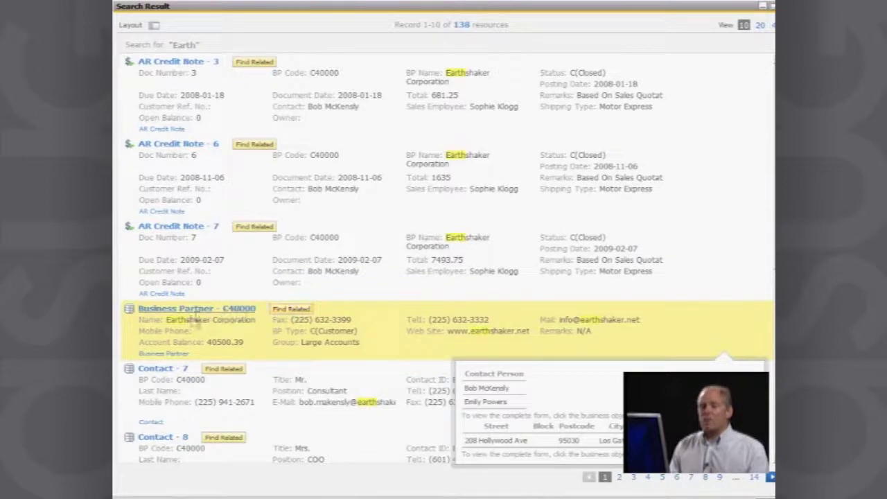
{"action": "left_click", "coordinate": [289, 312]}
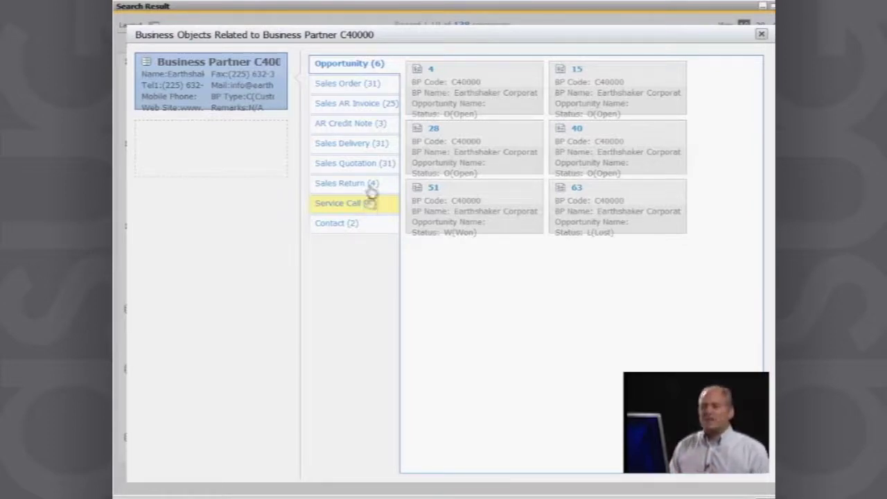
Open Earthshaker's sales order 150, then close it and the related-objects view
{"action": "left_click", "coordinate": [352, 88]}
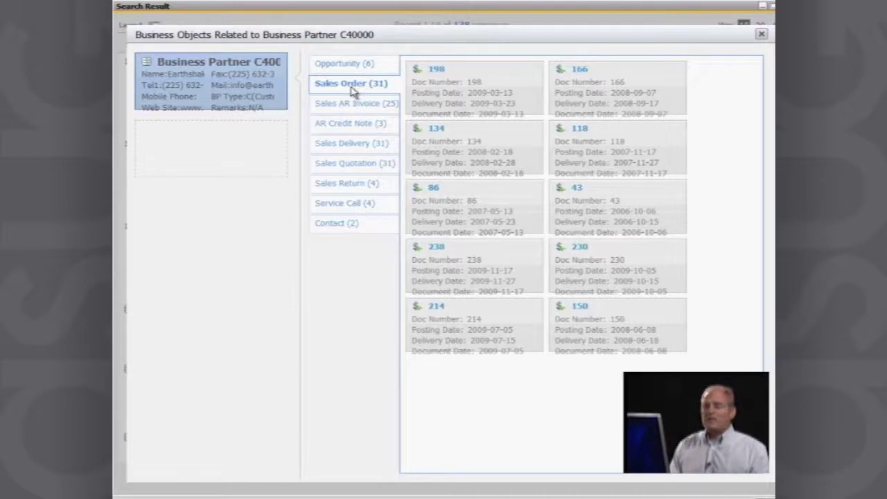
{"action": "double_click", "coordinate": [584, 305]}
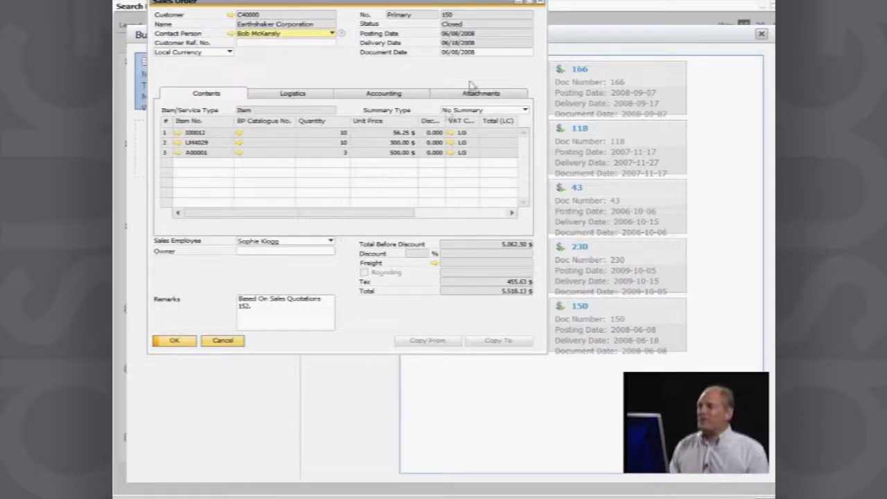
{"action": "left_click", "coordinate": [542, 3]}
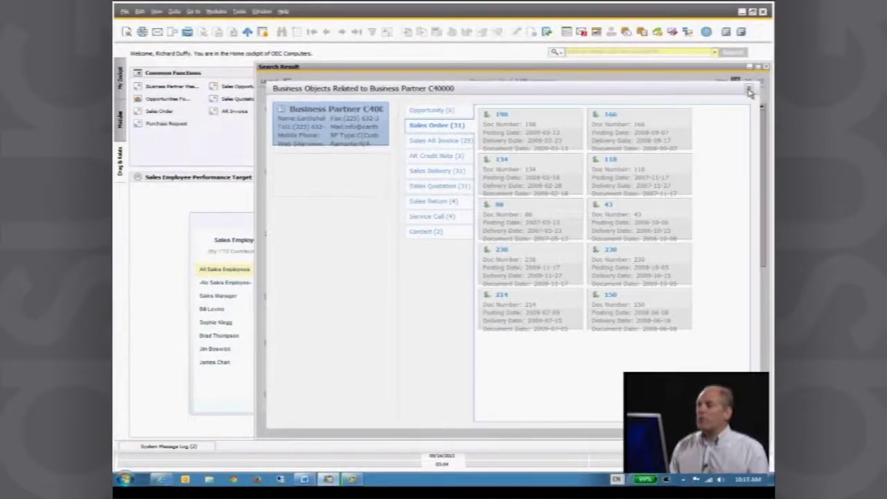
{"action": "left_click", "coordinate": [749, 92]}
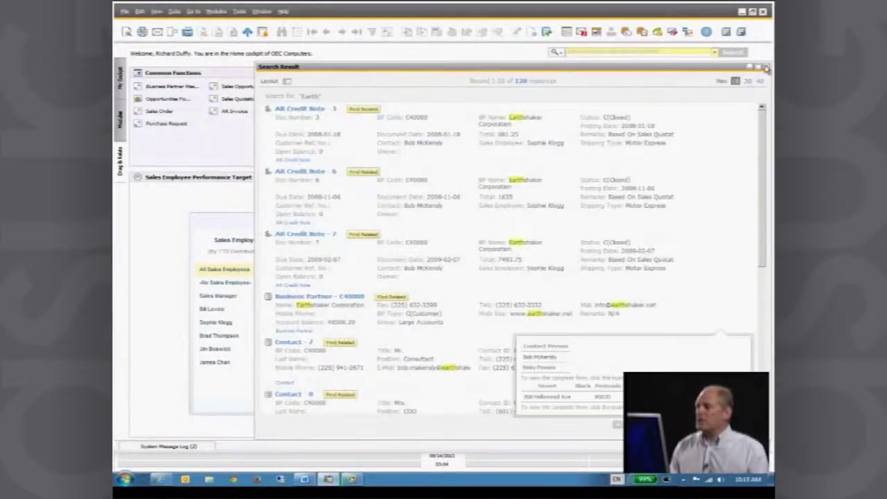
Close the Earth results and search the whole system for 'Printer'
{"action": "left_click", "coordinate": [766, 68]}
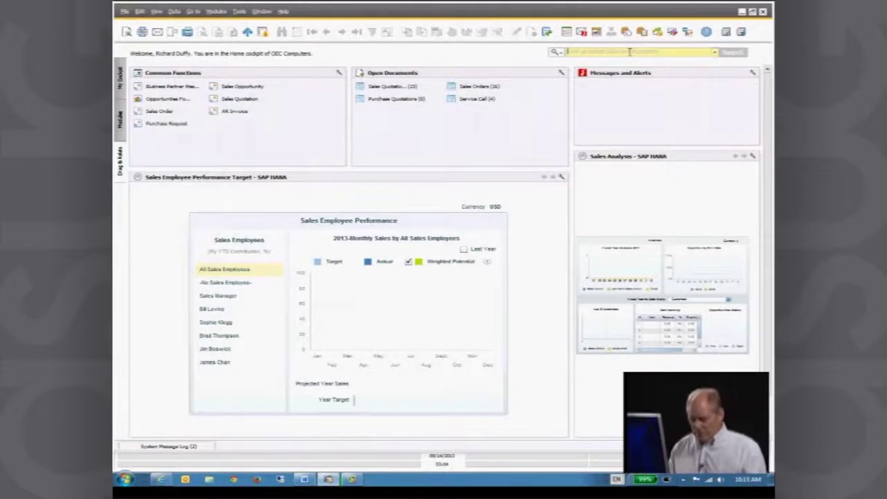
{"action": "type", "text": "Printer"}
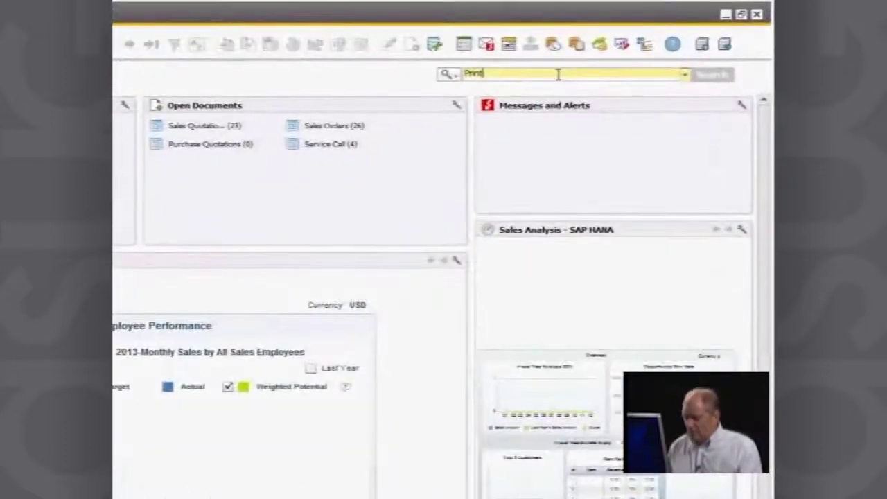
{"action": "key", "text": "Return"}
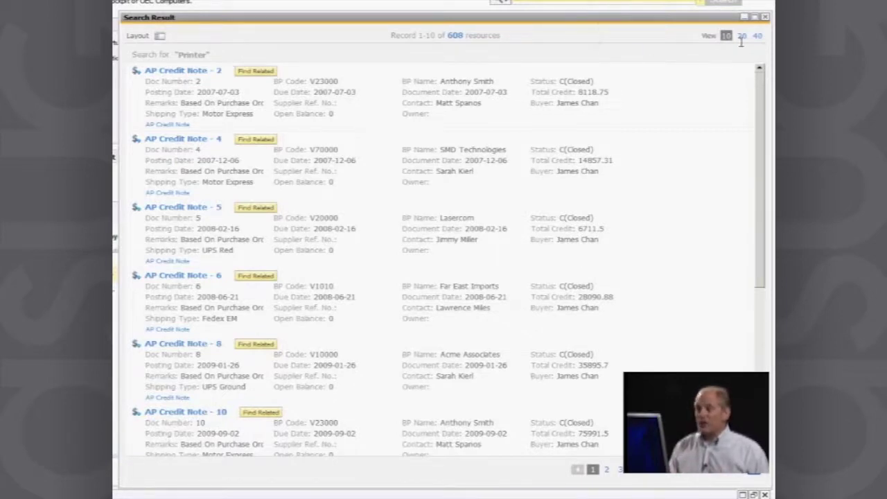
Page through the Printer results, then show objects related to AP Credit Note 2
{"action": "left_click", "coordinate": [742, 476]}
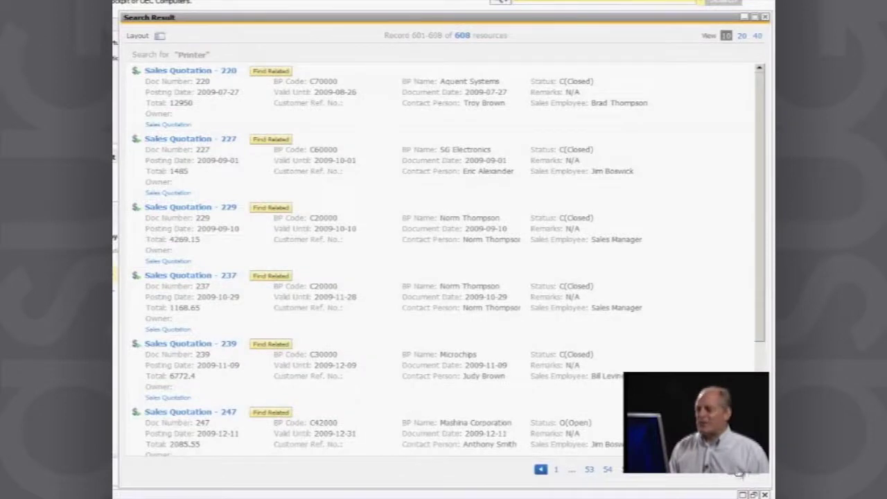
{"action": "left_click", "coordinate": [699, 478]}
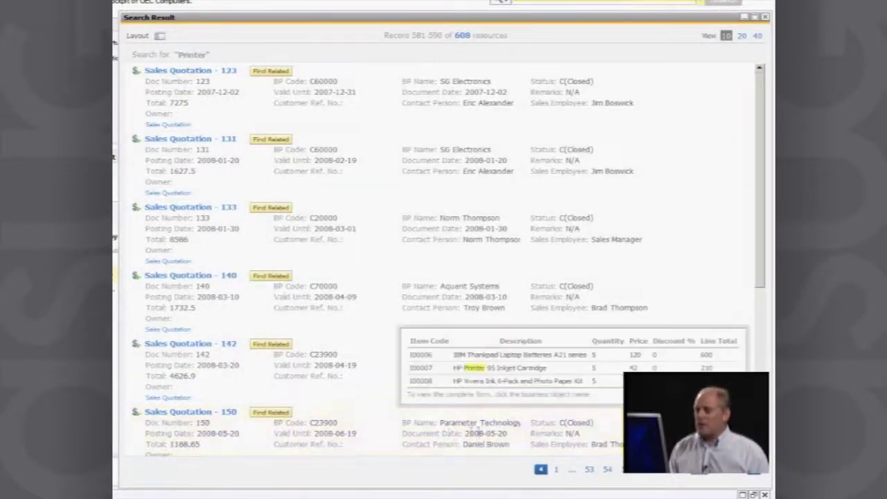
{"action": "left_click", "coordinate": [556, 470]}
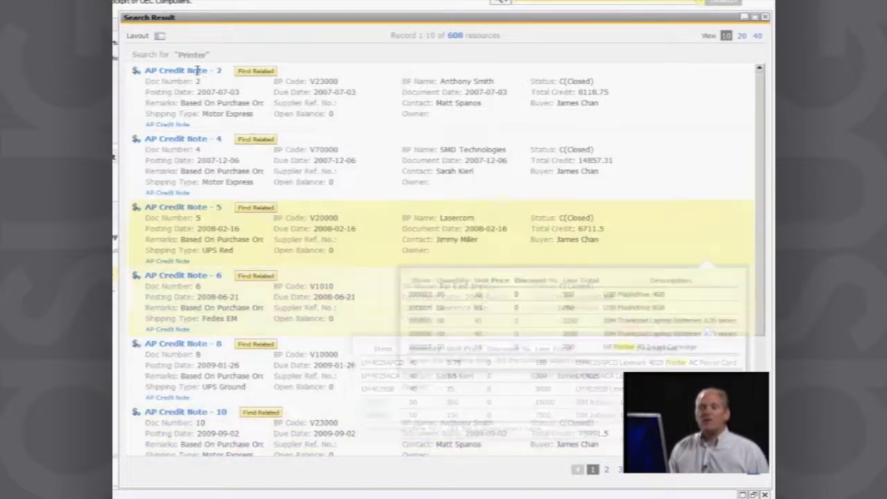
{"action": "mouse_move", "coordinate": [196, 71]}
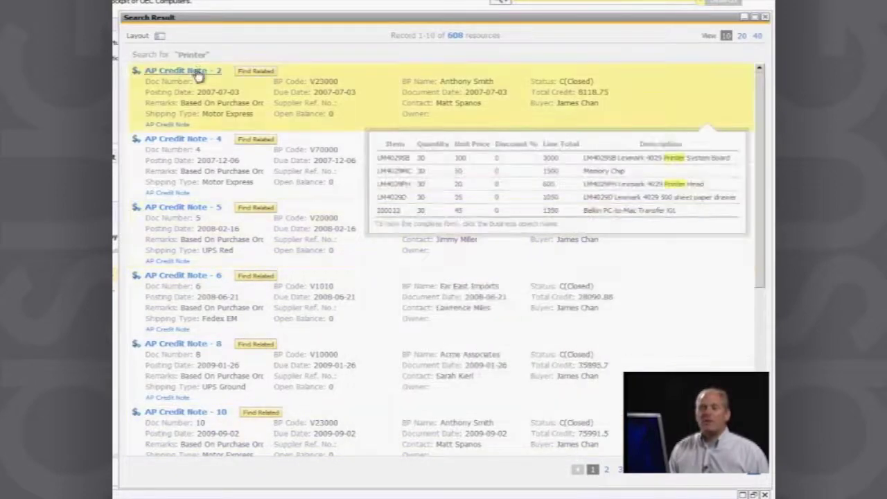
{"action": "left_click", "coordinate": [258, 71]}
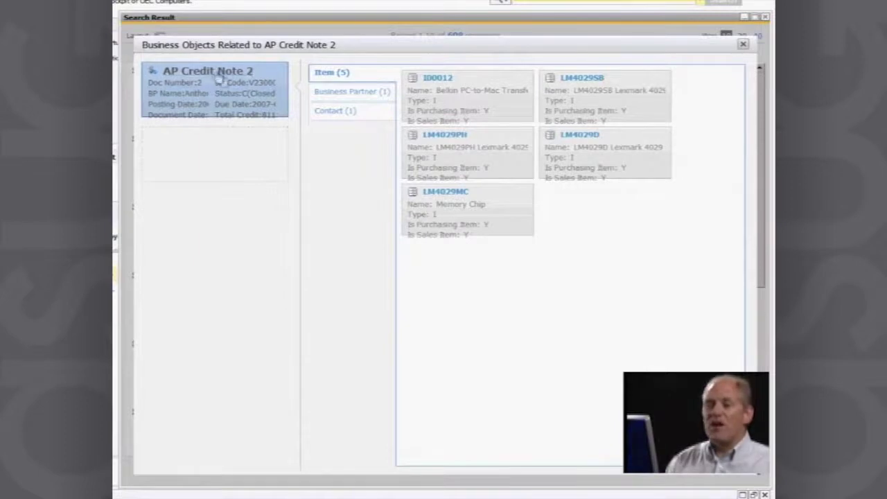
Check AP Credit Note 2's items and partner, open V23000's related documents, then close
{"action": "left_click", "coordinate": [338, 78]}
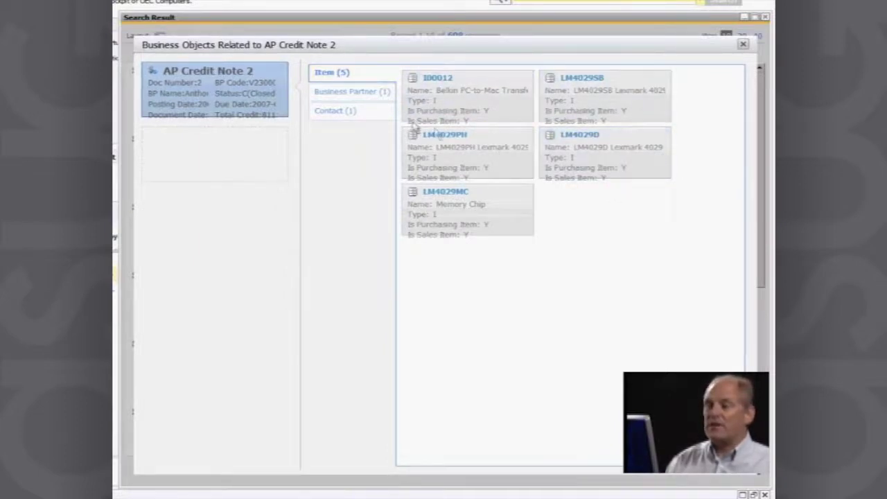
{"action": "left_click", "coordinate": [346, 94]}
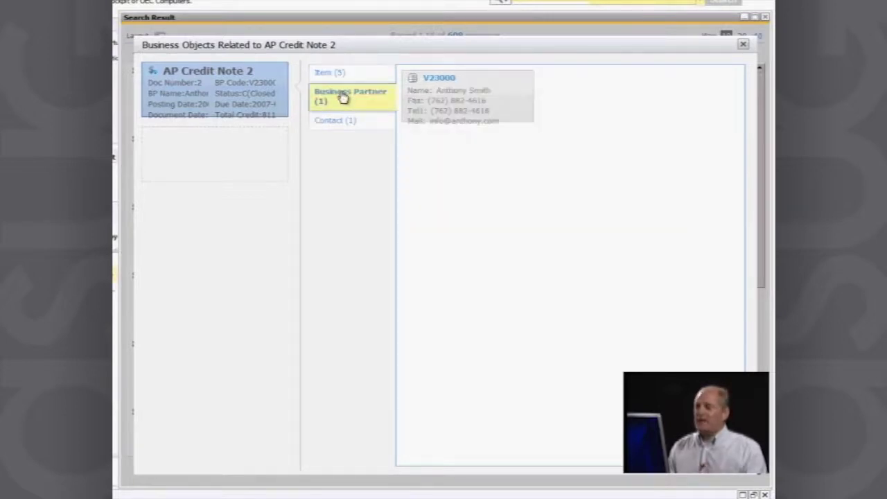
{"action": "double_click", "coordinate": [491, 102]}
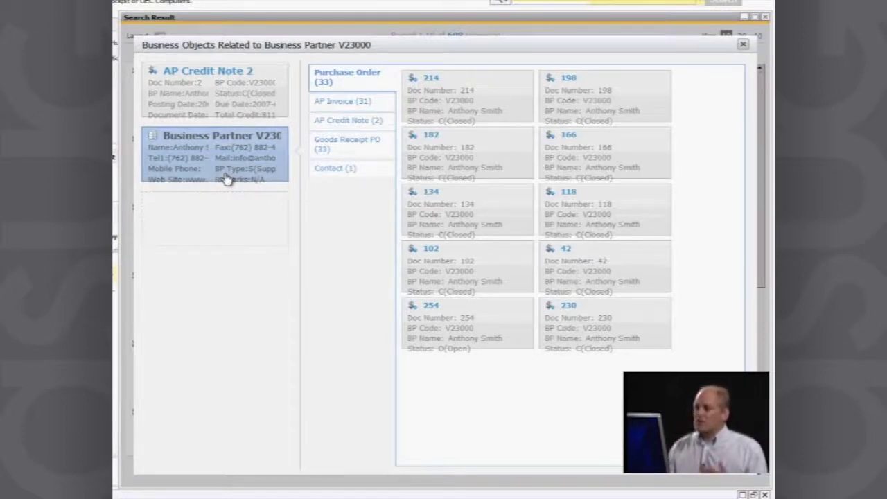
{"action": "left_click", "coordinate": [743, 45]}
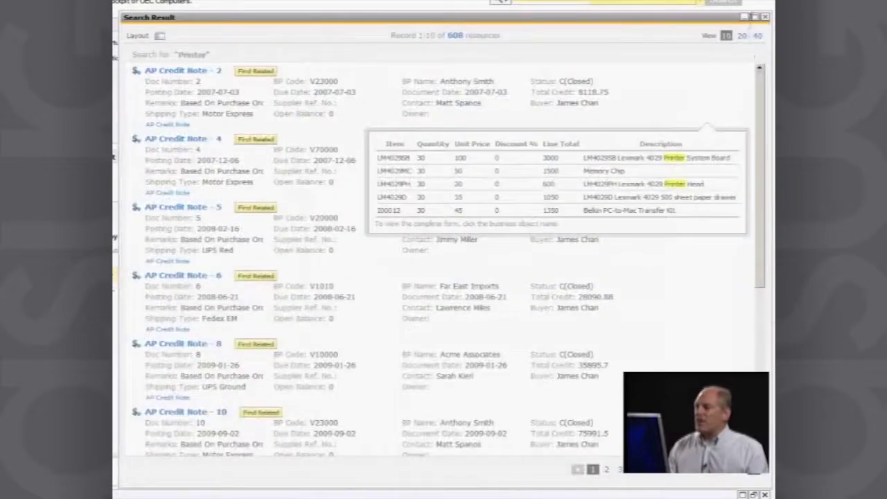
Close the Printer results and open a blank Business Partner Master Data form
{"action": "left_click", "coordinate": [764, 17]}
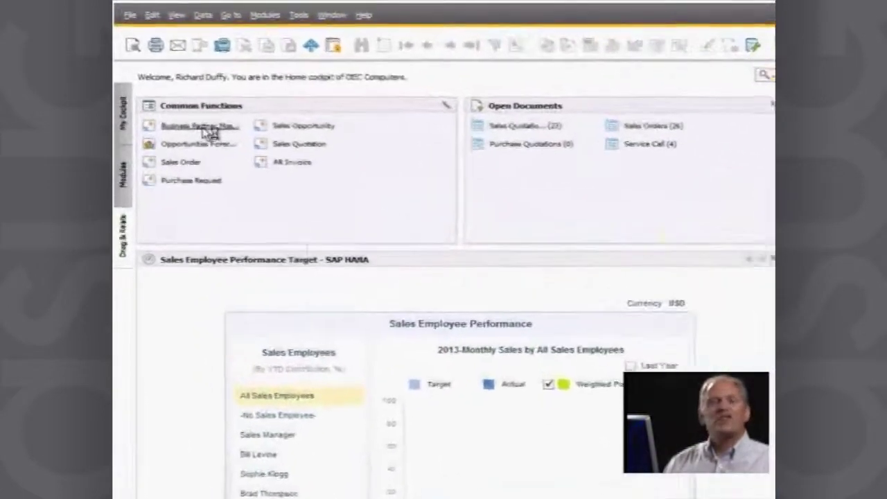
{"action": "left_click", "coordinate": [208, 127]}
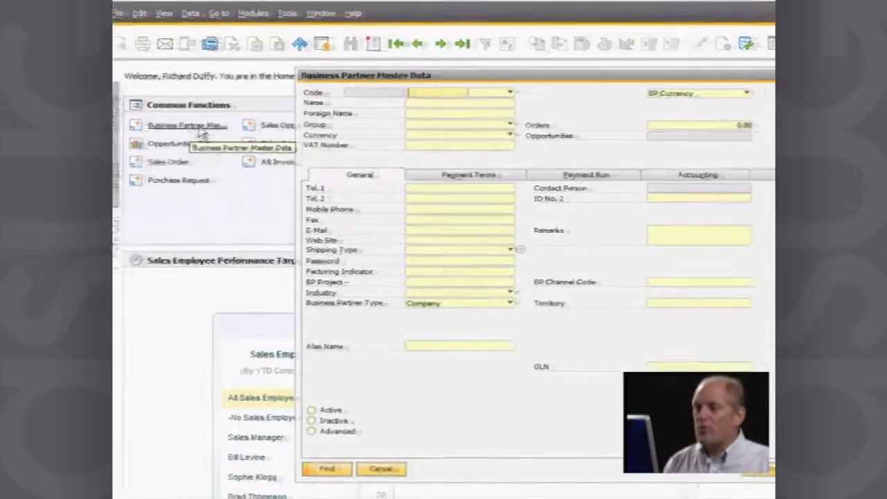
Load Earthshaker Corporation with a * name search and view its sales order balance totalling 19,136.32
{"action": "left_click", "coordinate": [327, 87]}
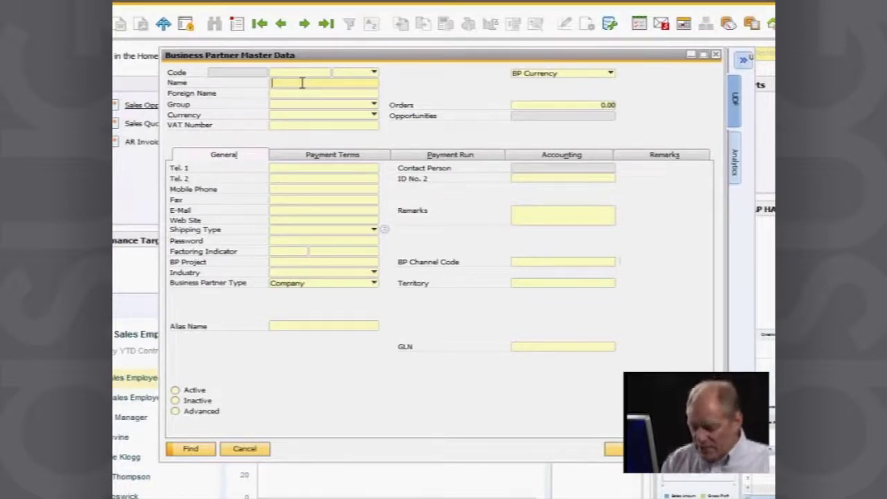
{"action": "type", "text": "*"}
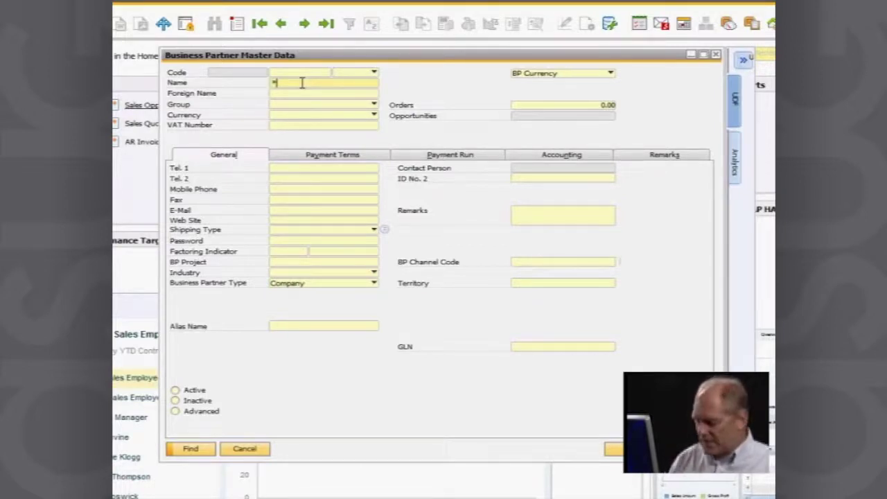
{"action": "key", "text": "Return"}
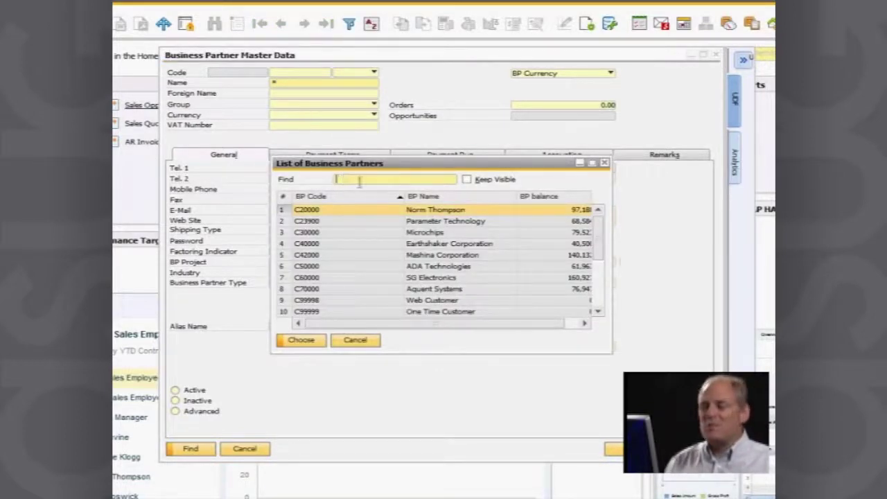
{"action": "left_click", "coordinate": [455, 246]}
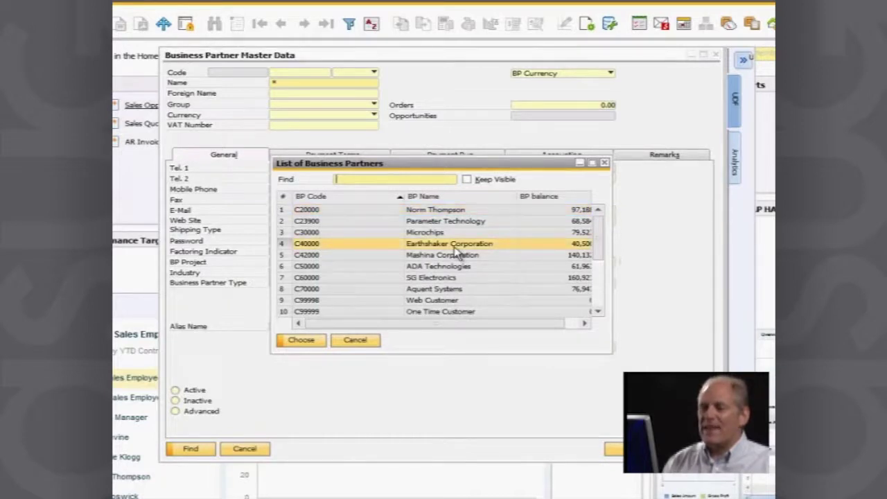
{"action": "double_click", "coordinate": [455, 246]}
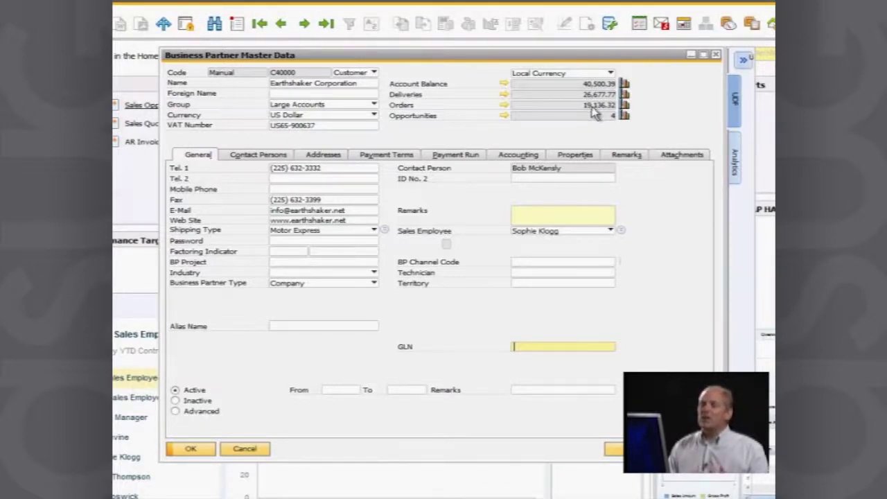
{"action": "left_click", "coordinate": [505, 107]}
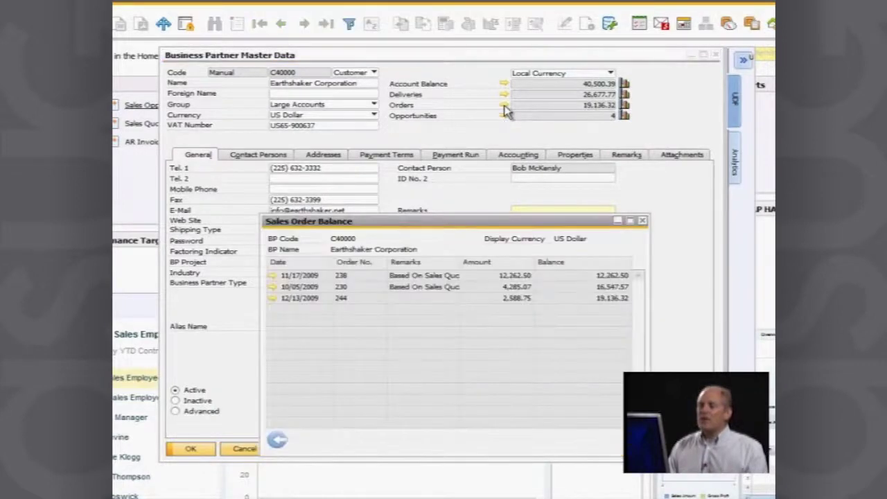
Open sales order 238 from Earthshaker's sales order balance list
{"action": "left_click", "coordinate": [273, 277]}
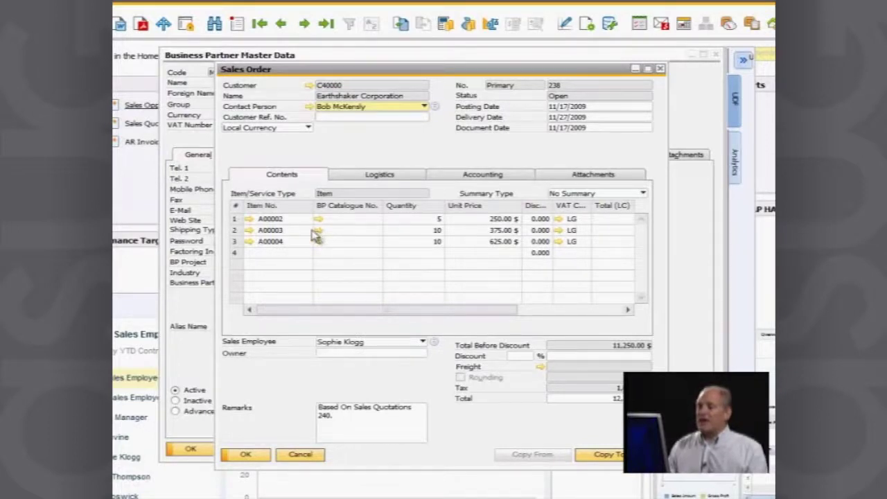
Review item A00002's purchasing, sales and stock data, then open warehouse 01 (General Warehouse)
{"action": "left_click", "coordinate": [248, 219]}
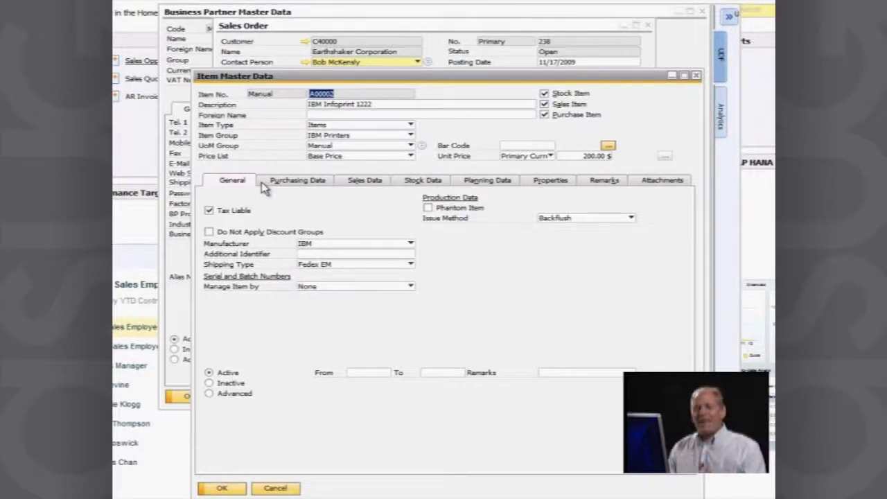
{"action": "left_click", "coordinate": [303, 186]}
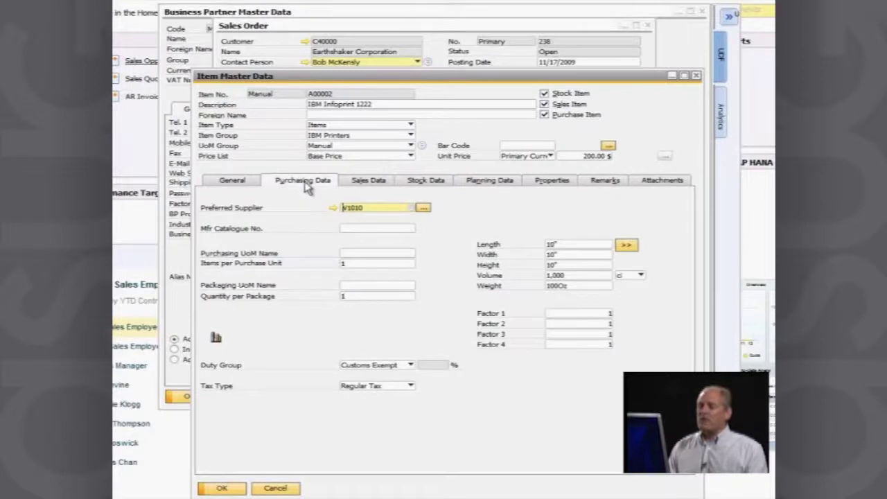
{"action": "left_click", "coordinate": [363, 184]}
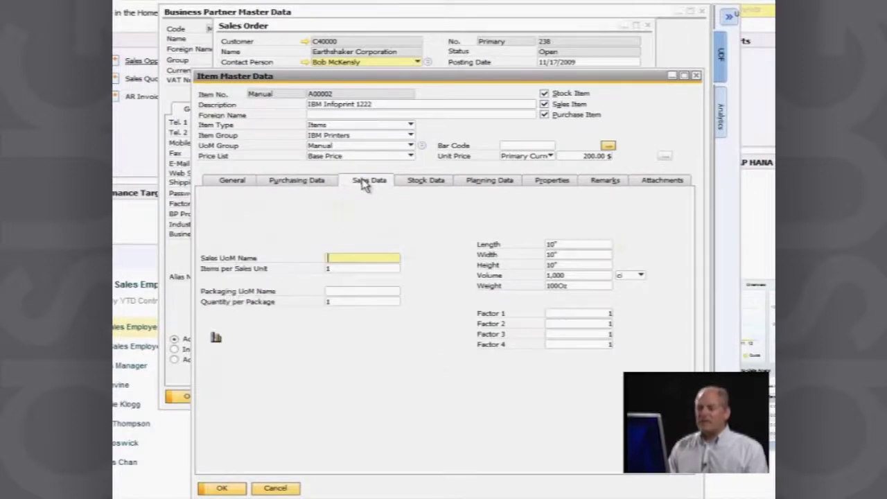
{"action": "left_click", "coordinate": [440, 185]}
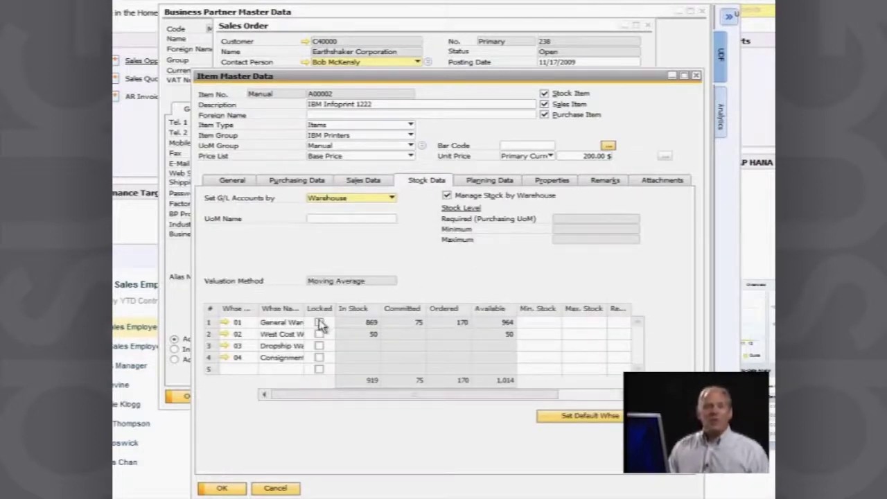
{"action": "left_click", "coordinate": [224, 324]}
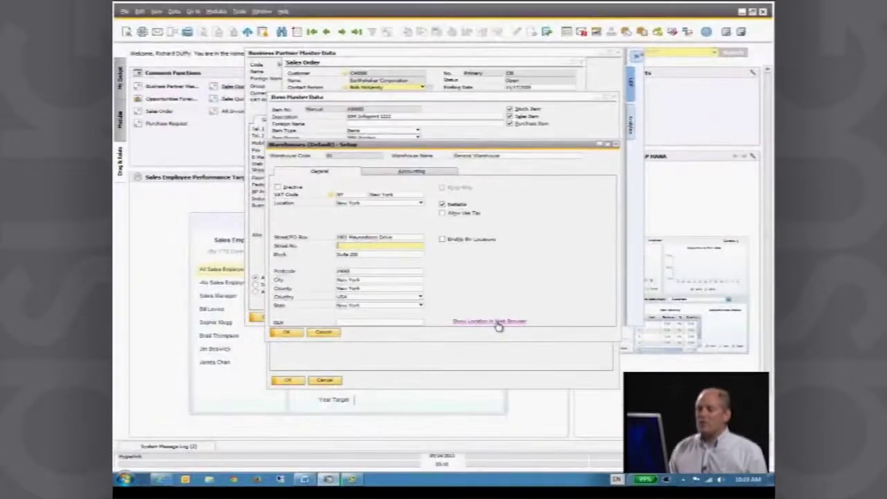
Show the General Warehouse's location on Google Maps in Internet Explorer
{"action": "left_click", "coordinate": [495, 321]}
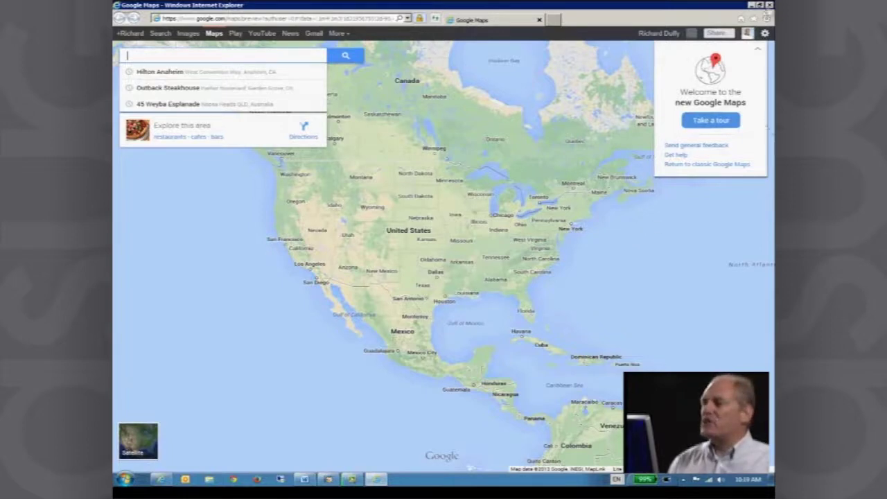
Close Internet Explorer to return to the General Warehouse setup
{"action": "left_click", "coordinate": [769, 5]}
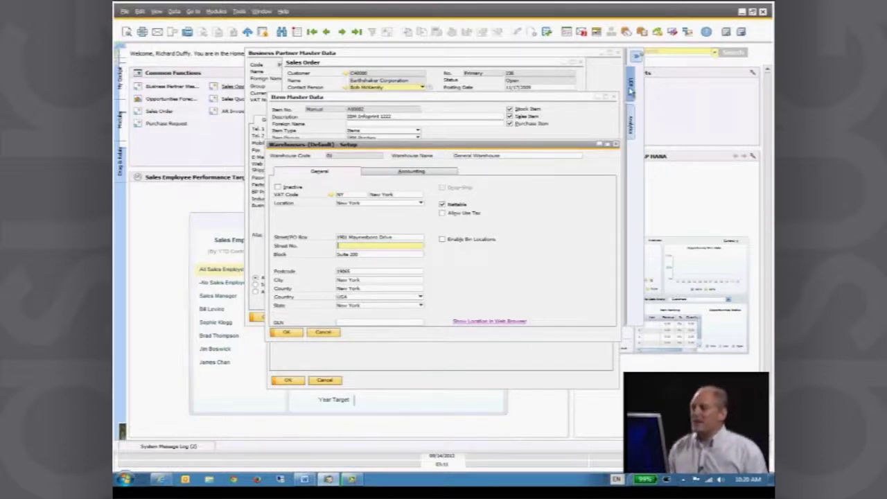
Close the warehouse, item A00002, sales order 238 and balance windows, then show Earthshaker's related actions
{"action": "left_click", "coordinate": [615, 145]}
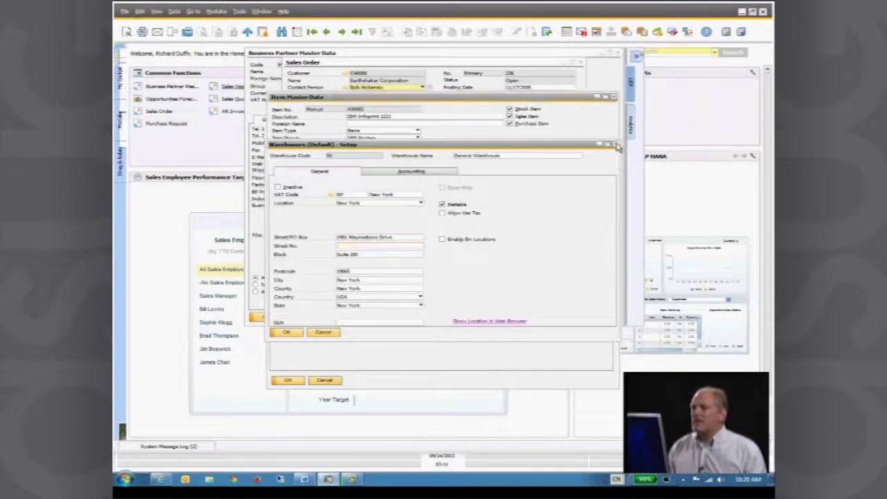
{"action": "left_click", "coordinate": [613, 98]}
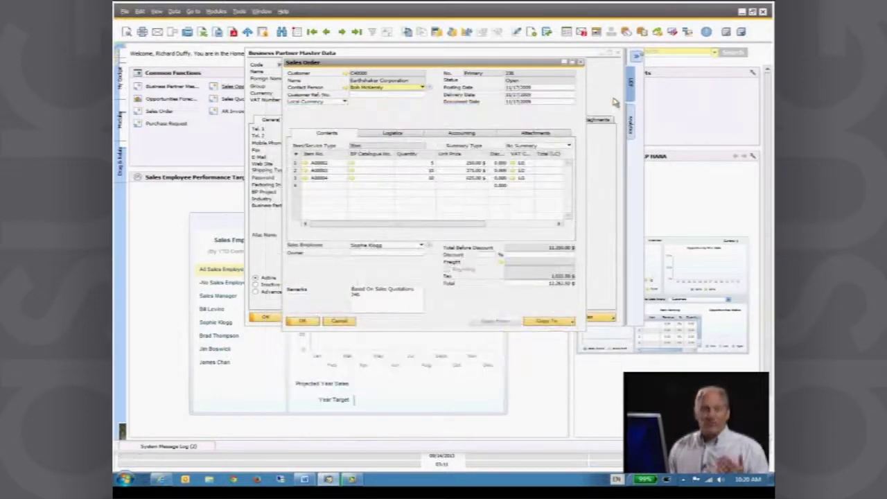
{"action": "left_click", "coordinate": [580, 63]}
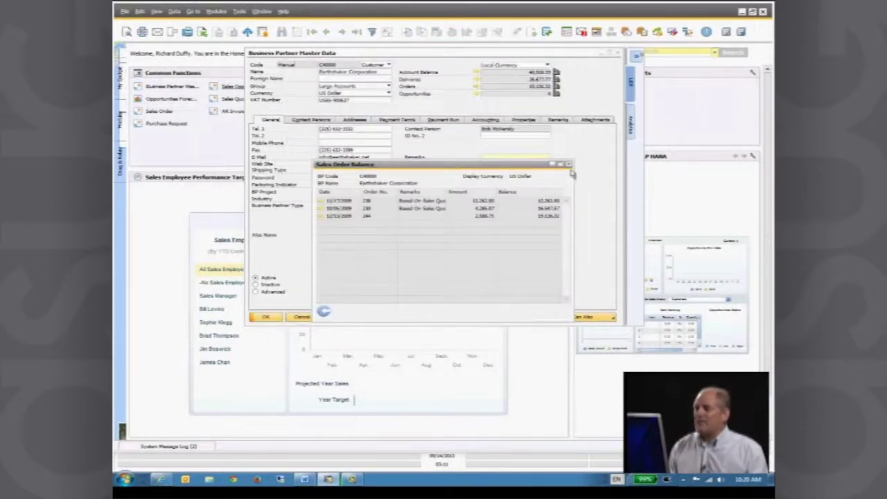
{"action": "left_click", "coordinate": [568, 165]}
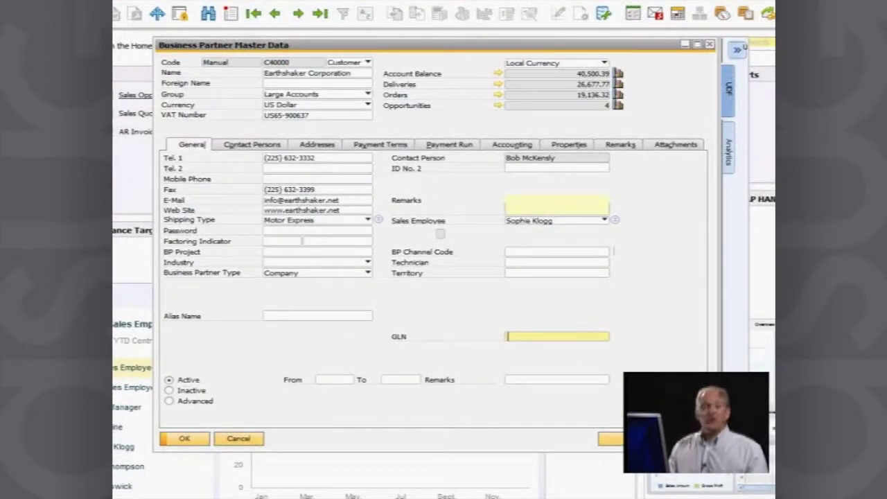
{"action": "left_click", "coordinate": [610, 438]}
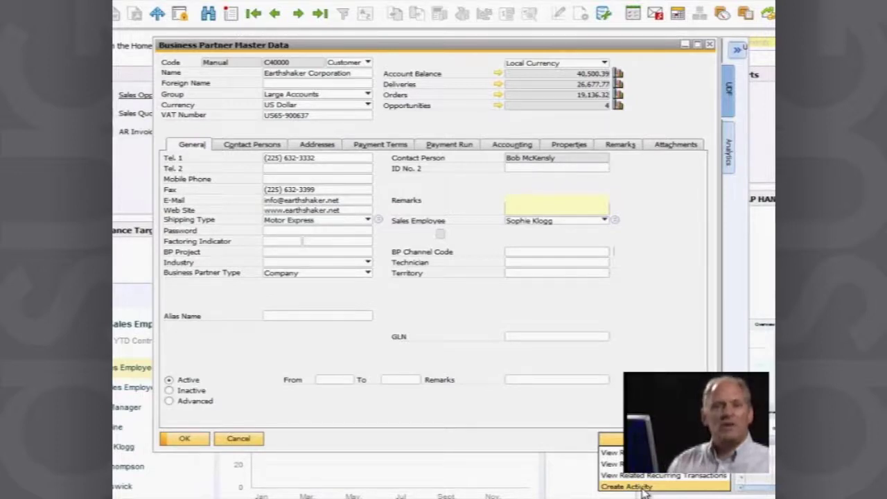
Create a General-type phone-call activity for Earthshaker and choose Define New for its subject
{"action": "left_click", "coordinate": [644, 488]}
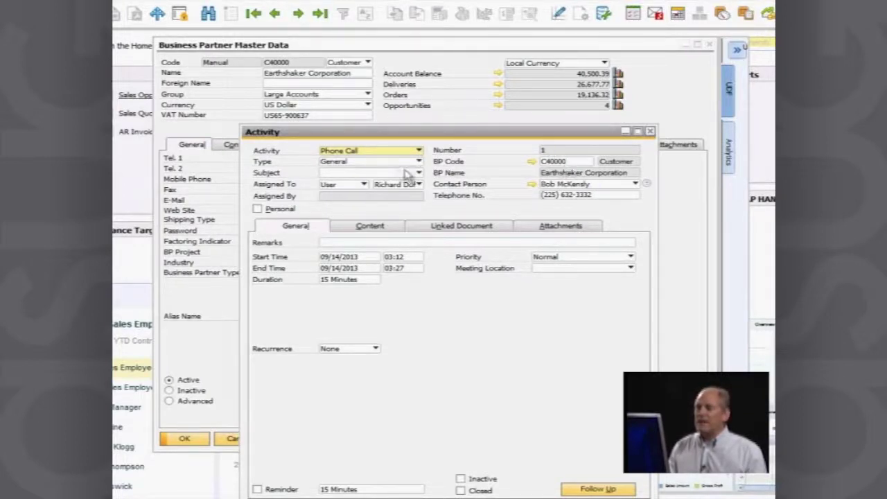
{"action": "left_click", "coordinate": [353, 163]}
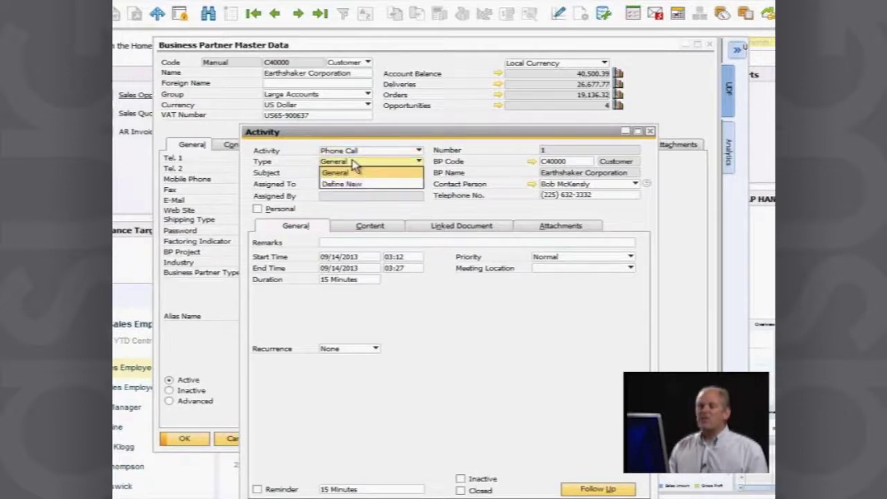
{"action": "left_click", "coordinate": [368, 175]}
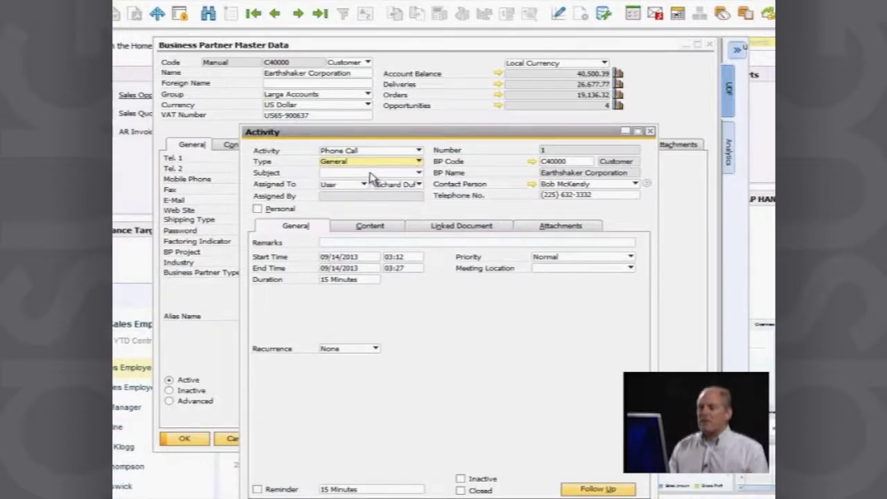
{"action": "left_click", "coordinate": [370, 172]}
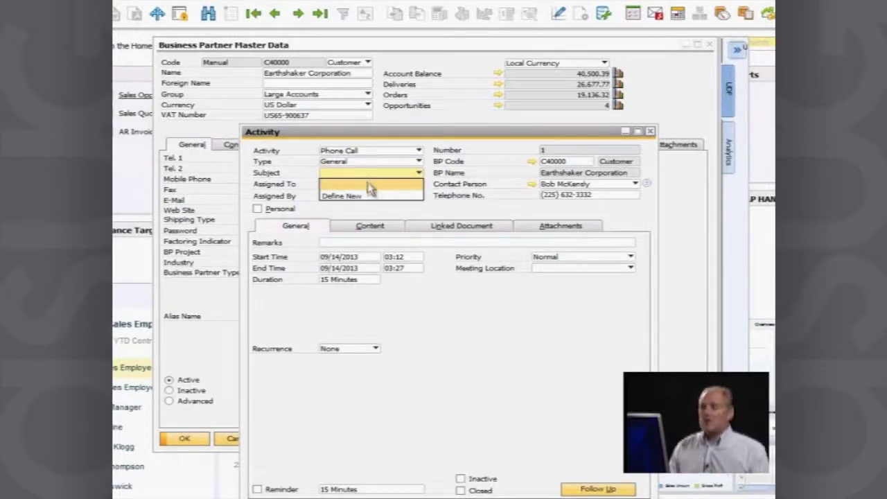
{"action": "left_click", "coordinate": [361, 196]}
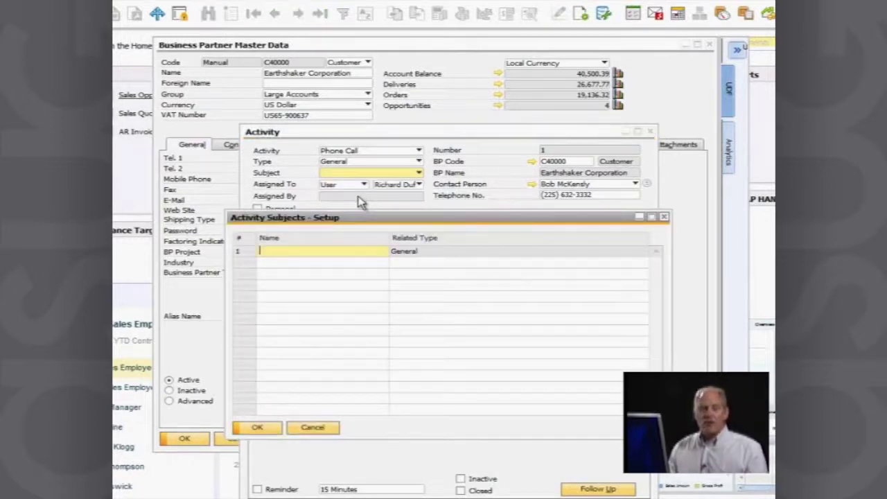
Add 'Follow Up' as an activity subject and apply it to the activity
{"action": "type", "text": "F"}
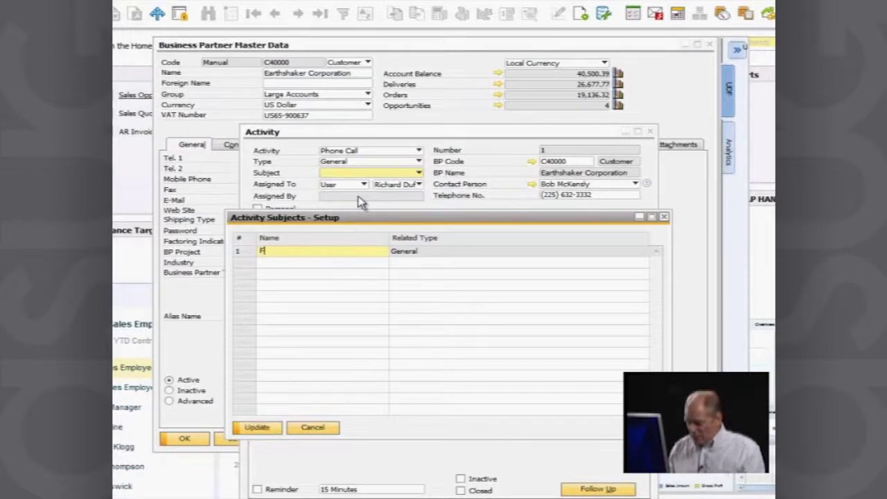
{"action": "type", "text": "ollow Up"}
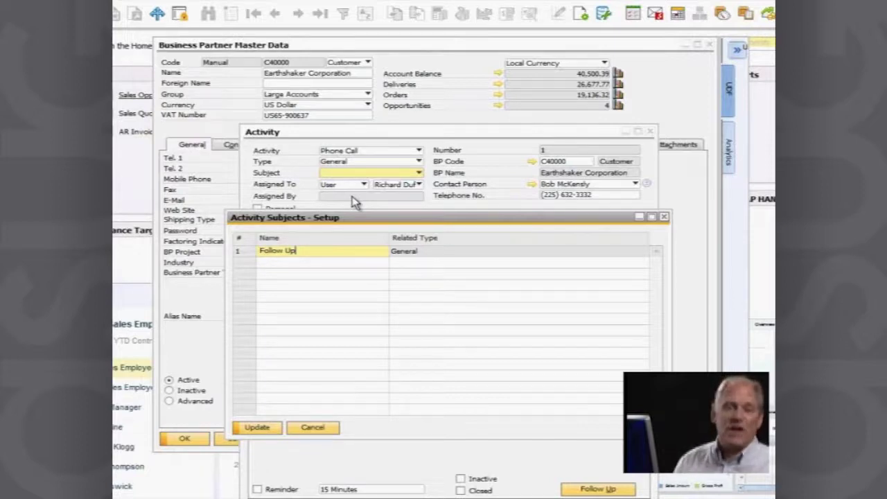
{"action": "left_click", "coordinate": [261, 429]}
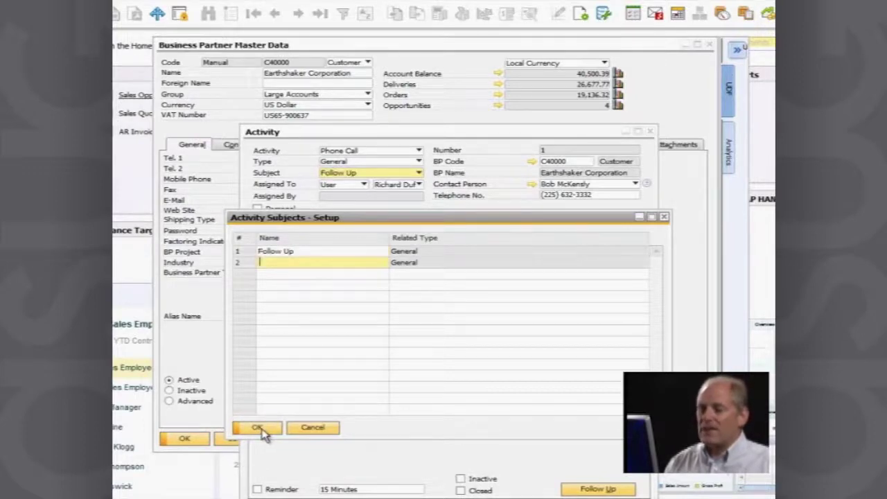
{"action": "left_click", "coordinate": [261, 430]}
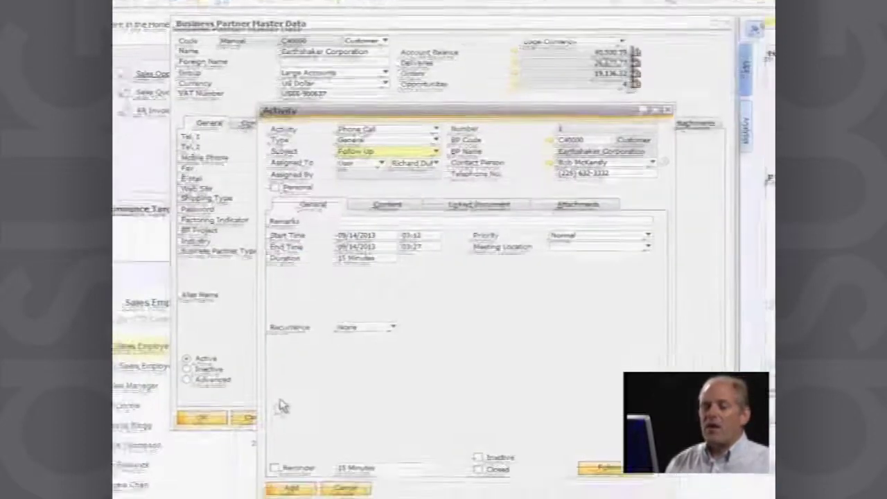
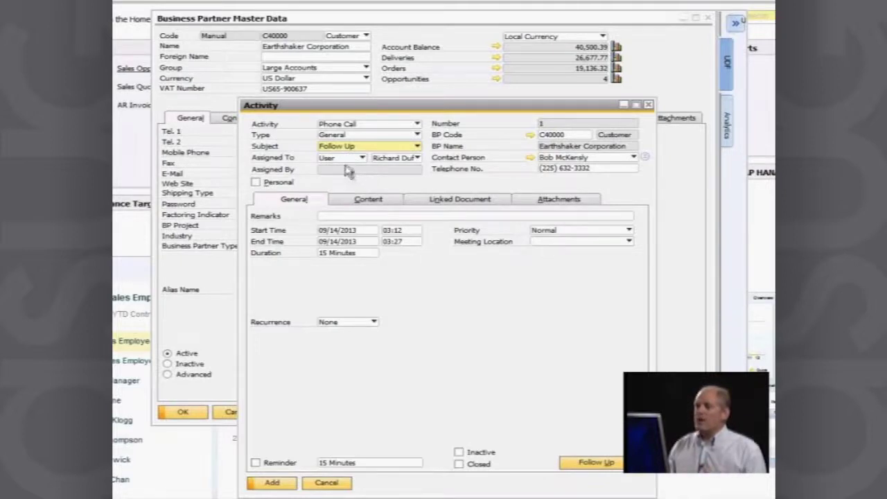
Enter remarks describing a follow-up call with the contact person, trimmed to end after the contact's name
{"action": "left_click", "coordinate": [335, 215]}
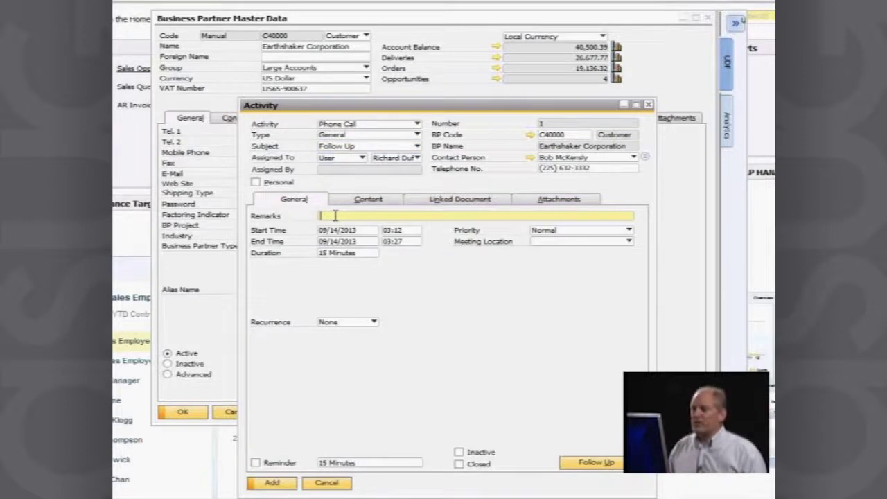
{"action": "type", "text": "F"}
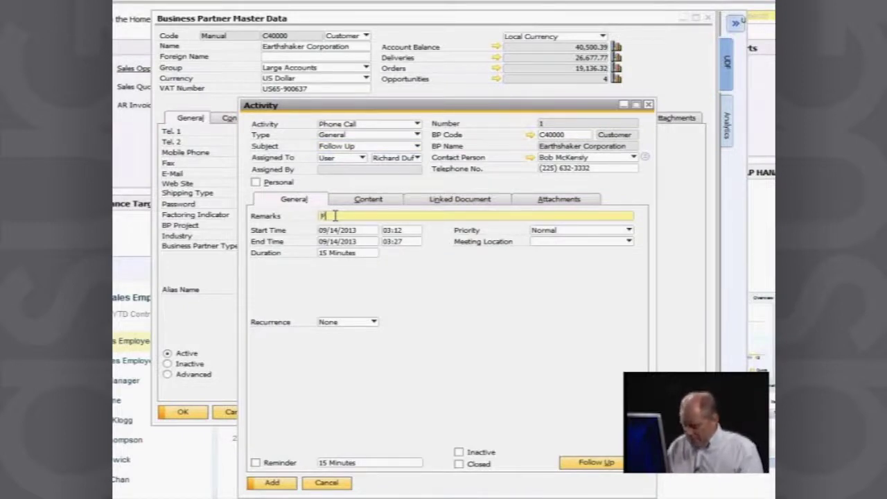
{"action": "type", "text": "ollow up c"}
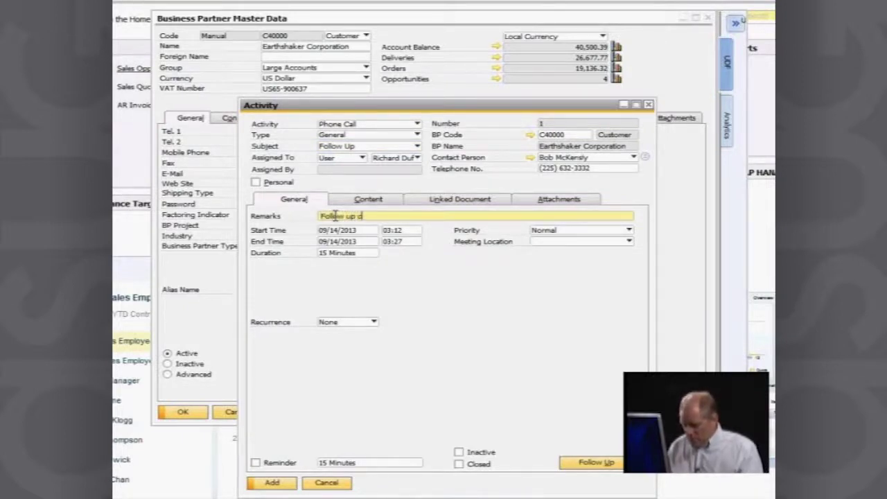
{"action": "type", "text": "all with Bob to"}
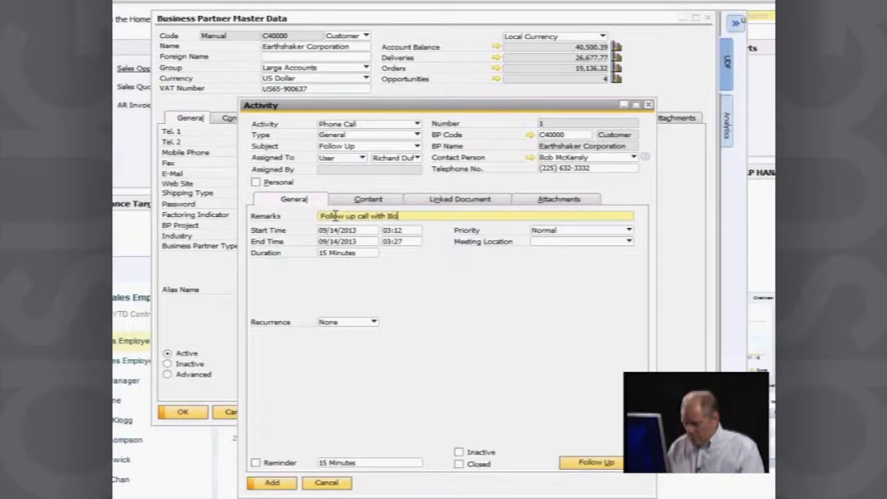
{"action": "type", "text": "see "}
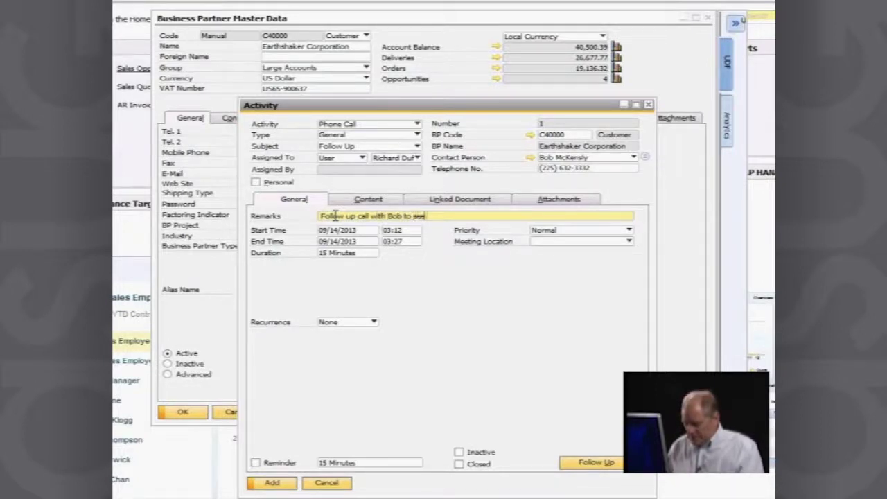
{"action": "type", "text": "how th"}
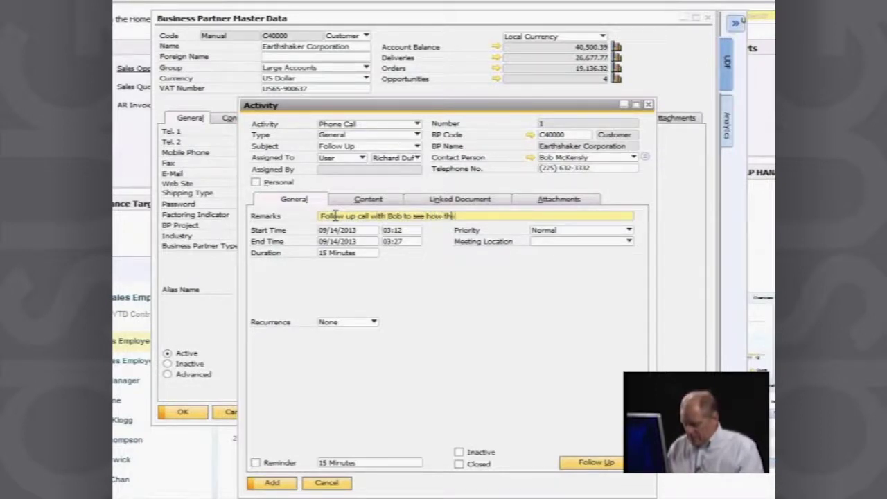
{"action": "type", "text": "e rela"}
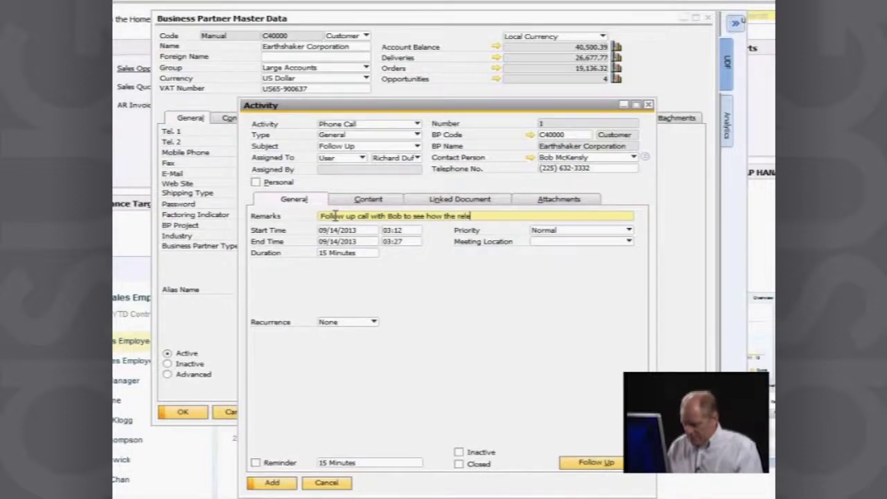
{"action": "type", "text": "tionship "}
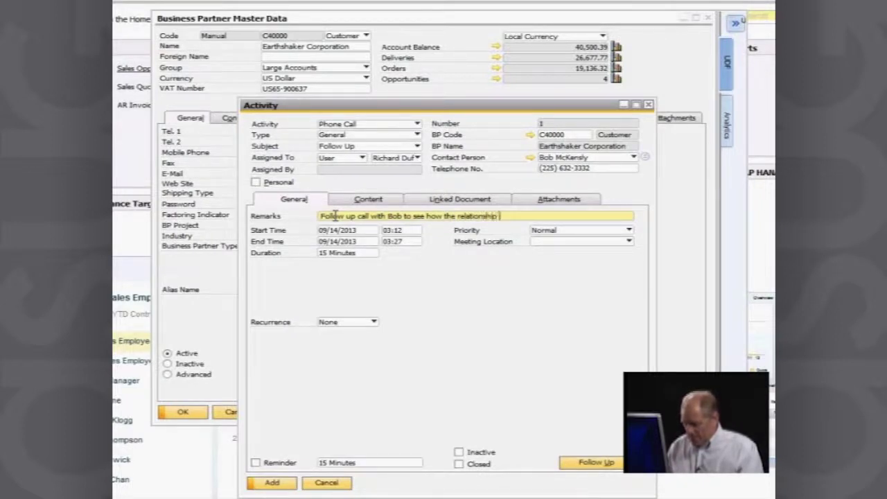
{"action": "type", "text": "is progr"}
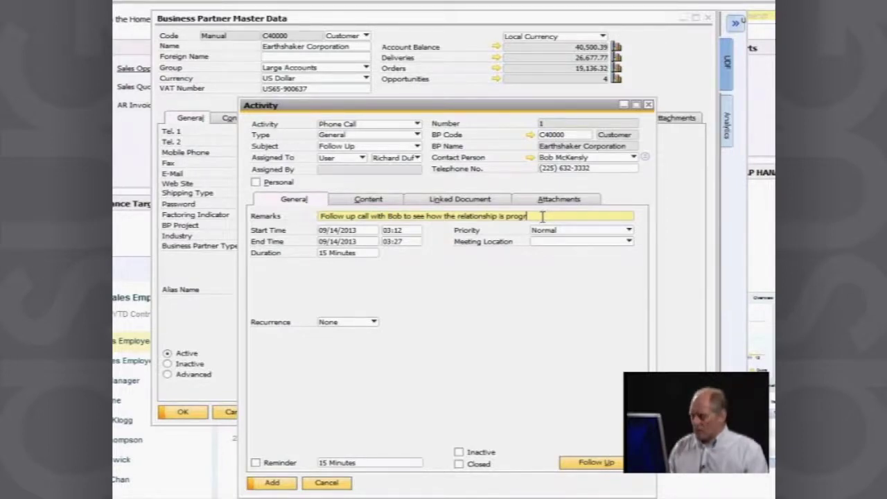
{"action": "key", "text": "BackSpace"}
{"action": "key", "text": "BackSpace"}
{"action": "key", "text": "BackSpace"}
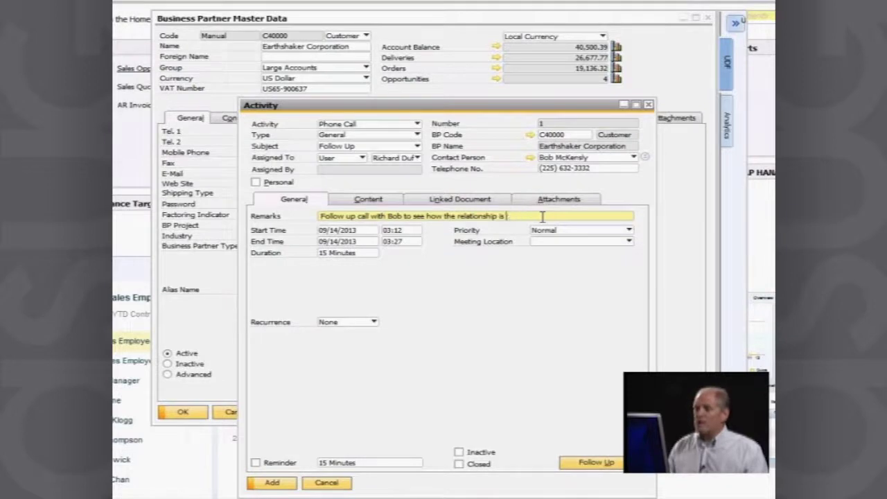
{"action": "key", "text": "BackSpace"}
{"action": "key", "text": "BackSpace"}
{"action": "key", "text": "BackSpace"}
{"action": "key", "text": "BackSpace"}
{"action": "key", "text": "BackSpace"}
{"action": "key", "text": "BackSpace"}
{"action": "key", "text": "BackSpace"}
{"action": "key", "text": "BackSpace"}
{"action": "key", "text": "BackSpace"}
{"action": "key", "text": "BackSpace"}
{"action": "key", "text": "BackSpace"}
{"action": "key", "text": "BackSpace"}
{"action": "key", "text": "BackSpace"}
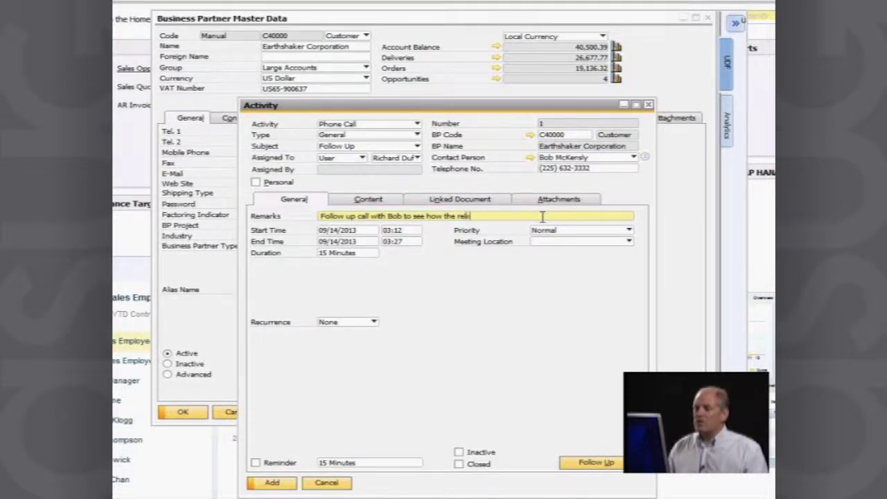
{"action": "key", "text": "BackSpace"}
{"action": "key", "text": "BackSpace"}
{"action": "key", "text": "BackSpace"}
{"action": "key", "text": "BackSpace"}
{"action": "key", "text": "BackSpace"}
{"action": "key", "text": "BackSpace"}
{"action": "key", "text": "BackSpace"}
{"action": "key", "text": "BackSpace"}
{"action": "key", "text": "BackSpace"}
{"action": "key", "text": "BackSpace"}
{"action": "key", "text": "BackSpace"}
{"action": "key", "text": "BackSpace"}
{"action": "key", "text": "BackSpace"}
{"action": "key", "text": "BackSpace"}
{"action": "key", "text": "BackSpace"}
{"action": "key", "text": "BackSpace"}
{"action": "key", "text": "BackSpace"}
{"action": "key", "text": "BackSpace"}
{"action": "key", "text": "BackSpace"}
{"action": "key", "text": "BackSpace"}
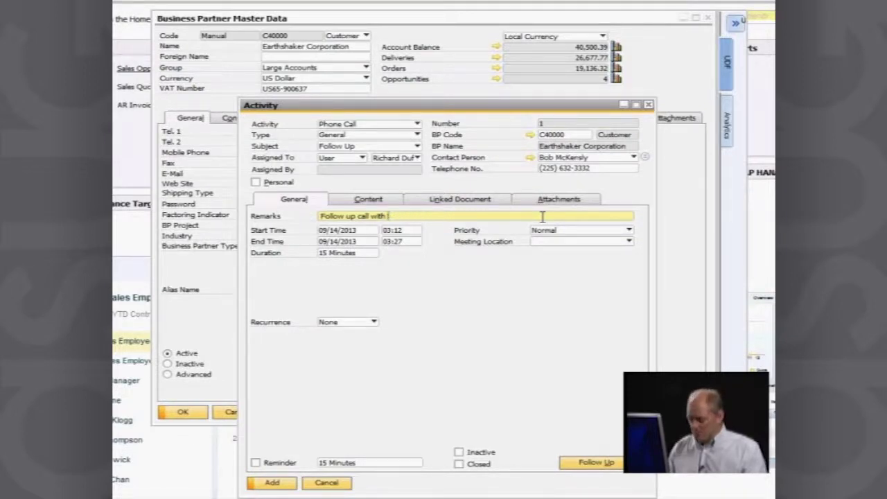
{"action": "type", "text": "ob"}
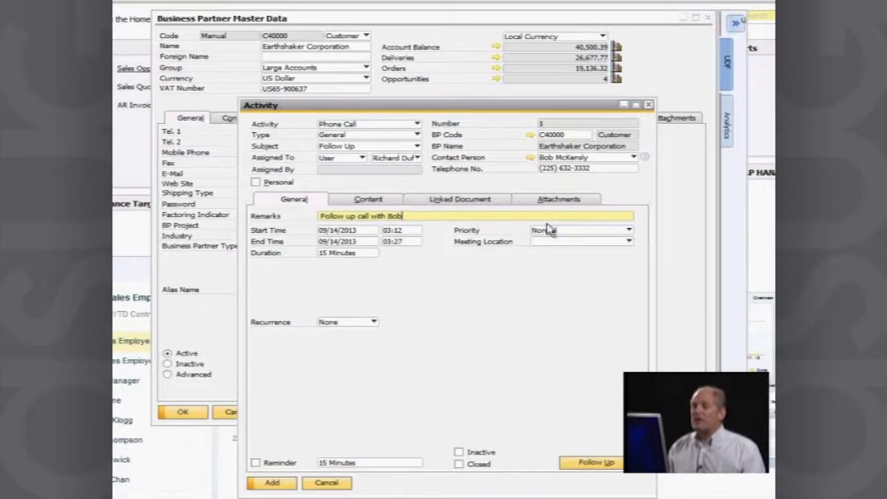
{"action": "left_click", "coordinate": [374, 200]}
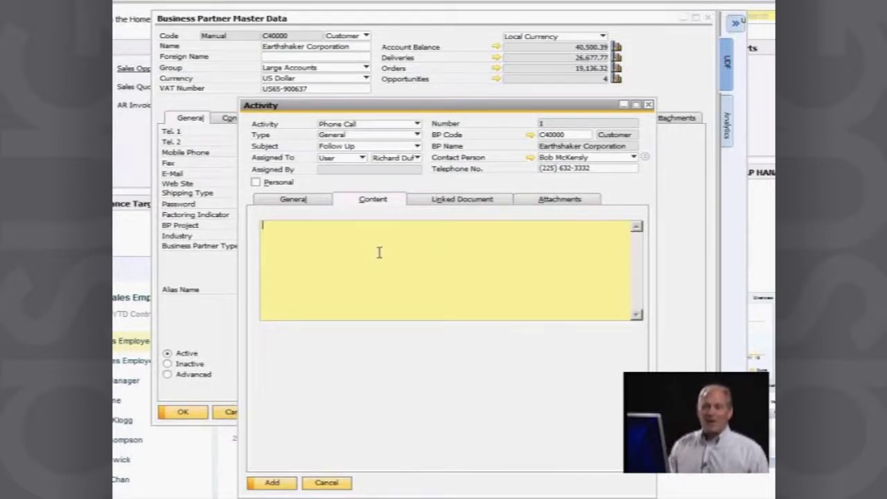
{"action": "left_click", "coordinate": [310, 202]}
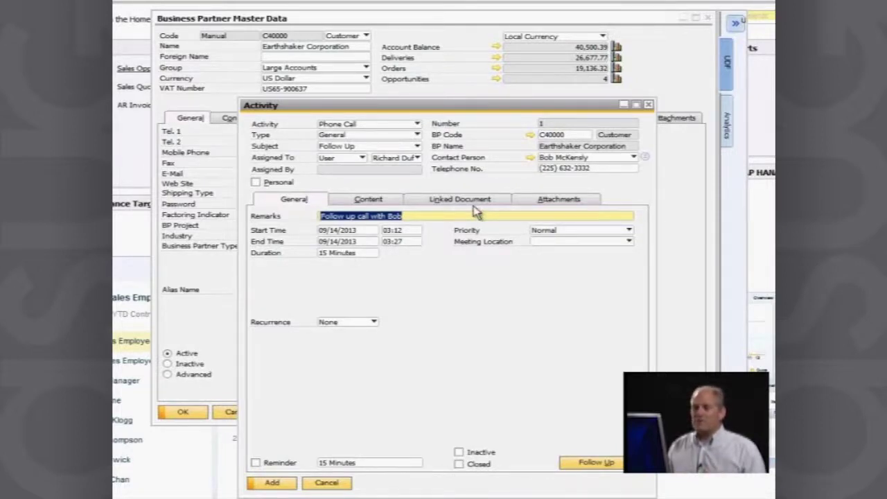
Add the phone call, then reopen it as activity 1 from View Activities
{"action": "left_click", "coordinate": [288, 485]}
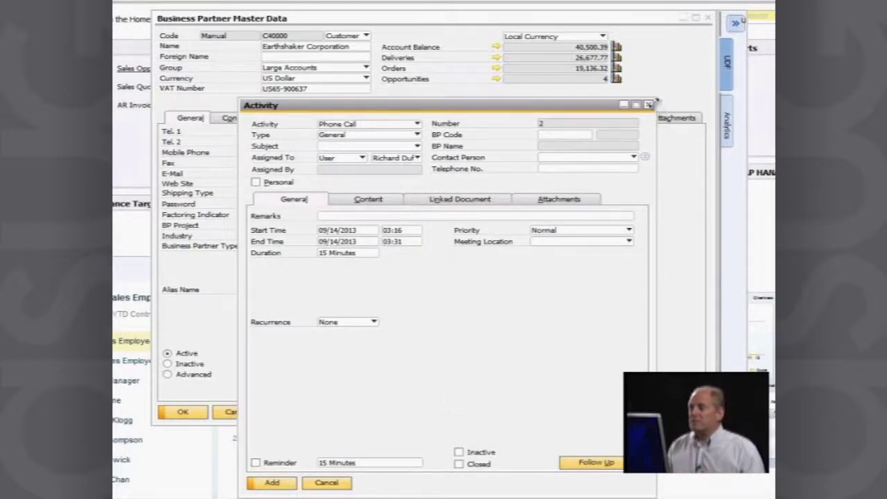
{"action": "left_click", "coordinate": [648, 104]}
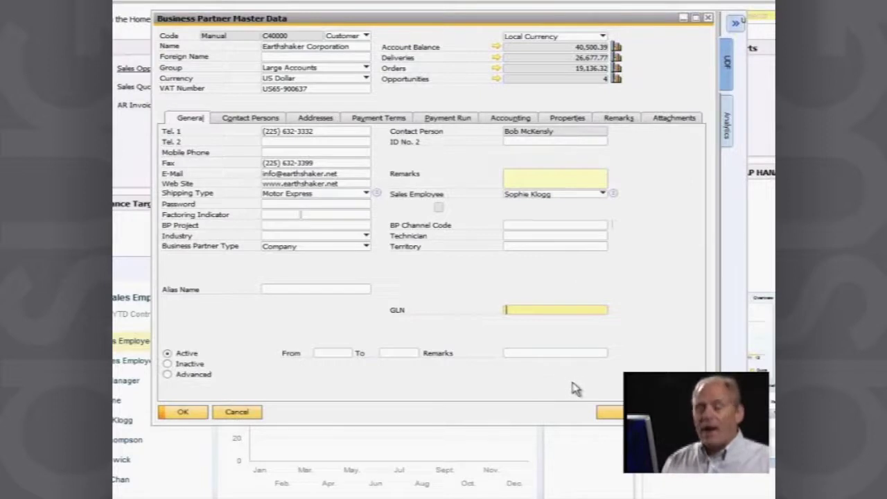
{"action": "left_click", "coordinate": [610, 411]}
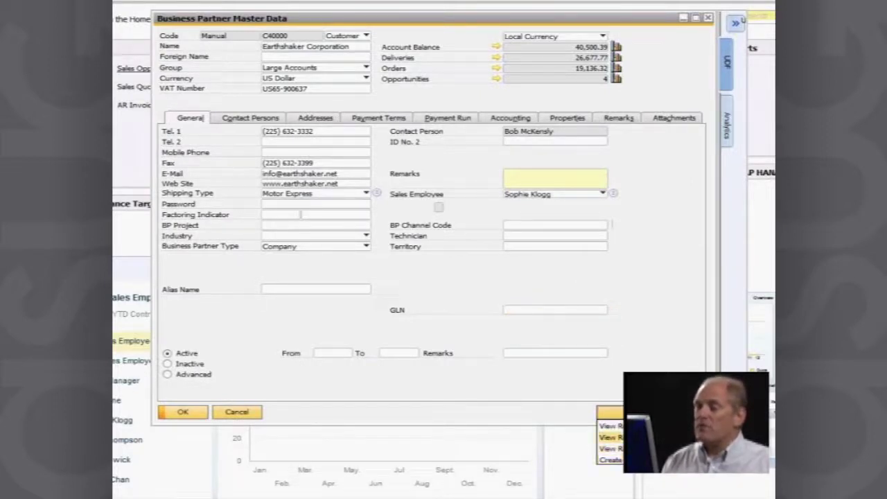
{"action": "left_click", "coordinate": [611, 437]}
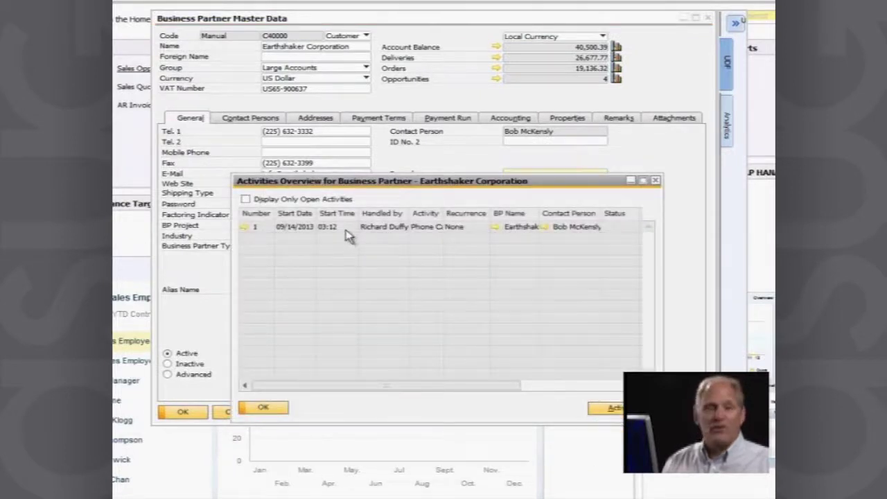
{"action": "left_click", "coordinate": [248, 228]}
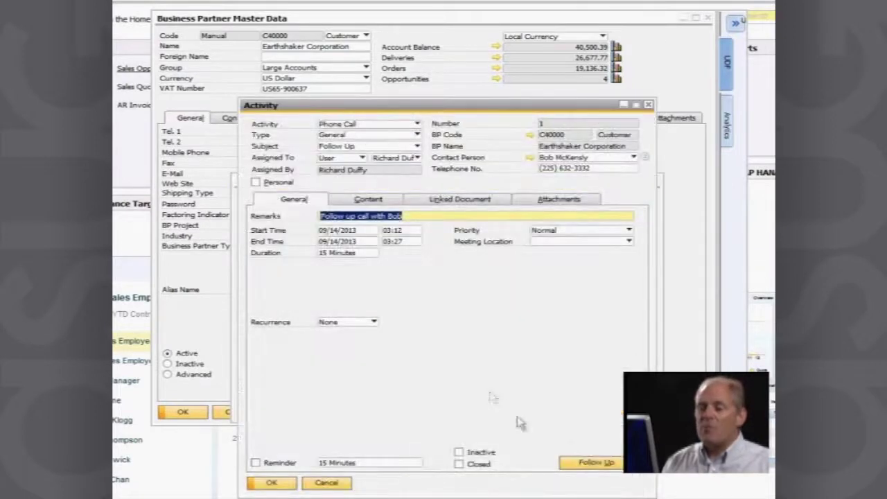
Create a follow-up activity assigned to another user, starting 09/25/2013
{"action": "left_click", "coordinate": [597, 463]}
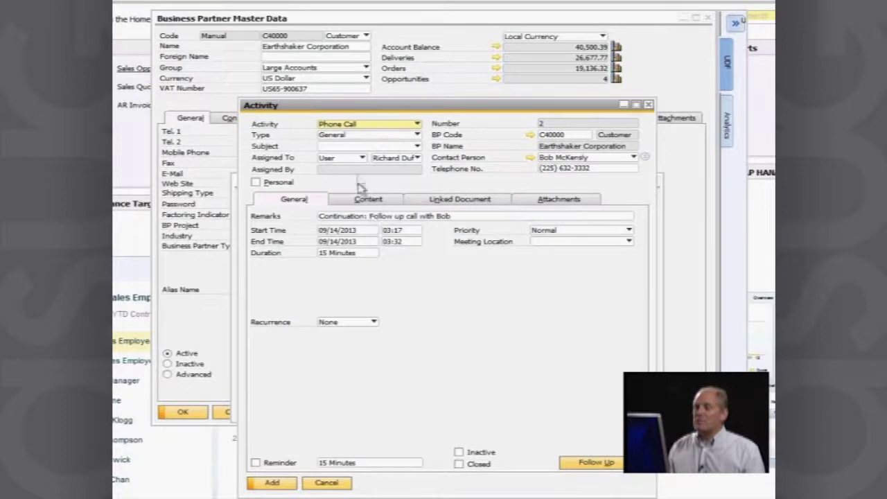
{"action": "left_click", "coordinate": [417, 158]}
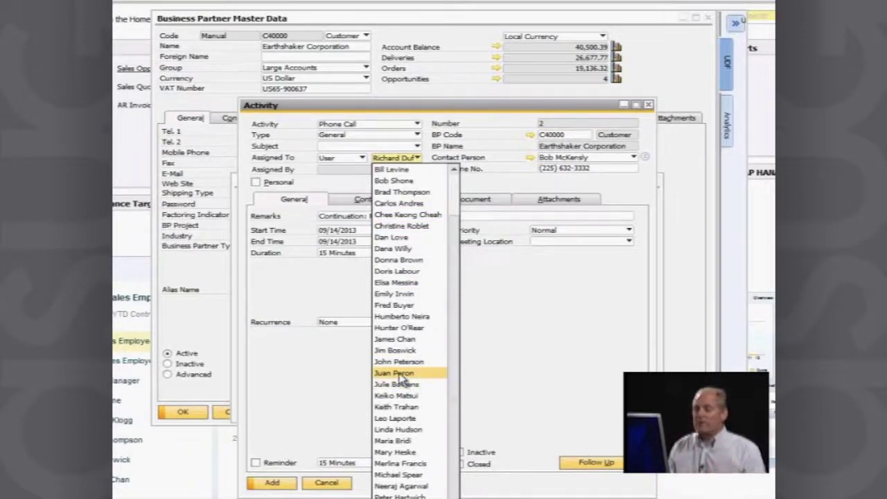
{"action": "left_click", "coordinate": [390, 203]}
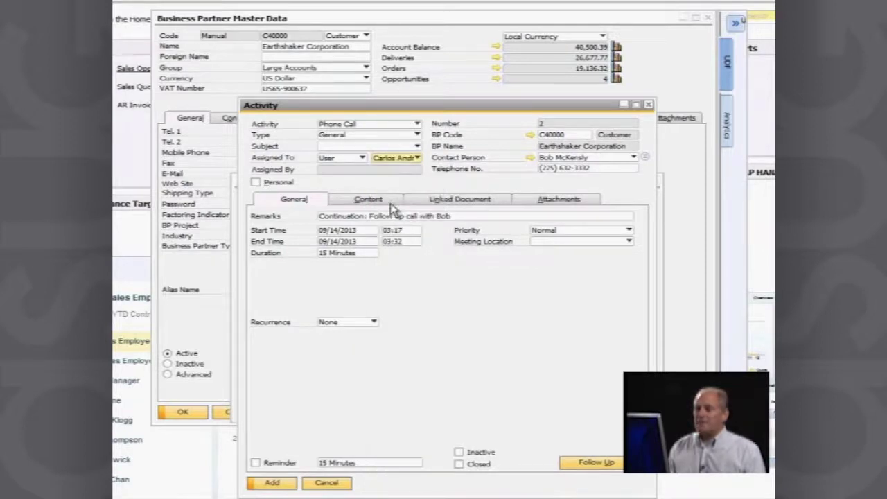
{"action": "left_click", "coordinate": [365, 235]}
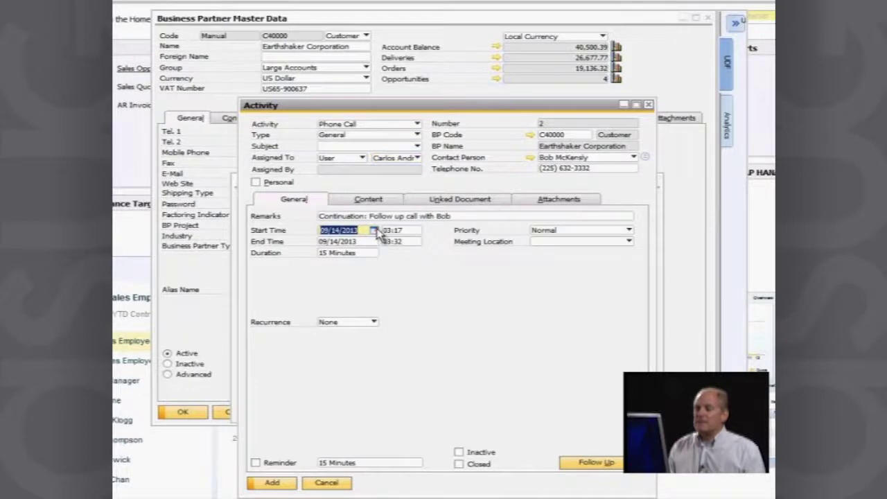
{"action": "left_click", "coordinate": [375, 231]}
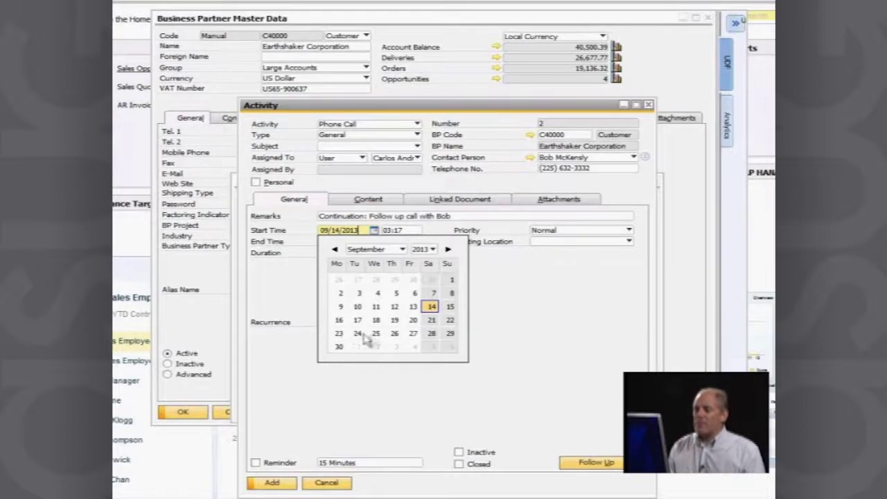
{"action": "left_click", "coordinate": [375, 335]}
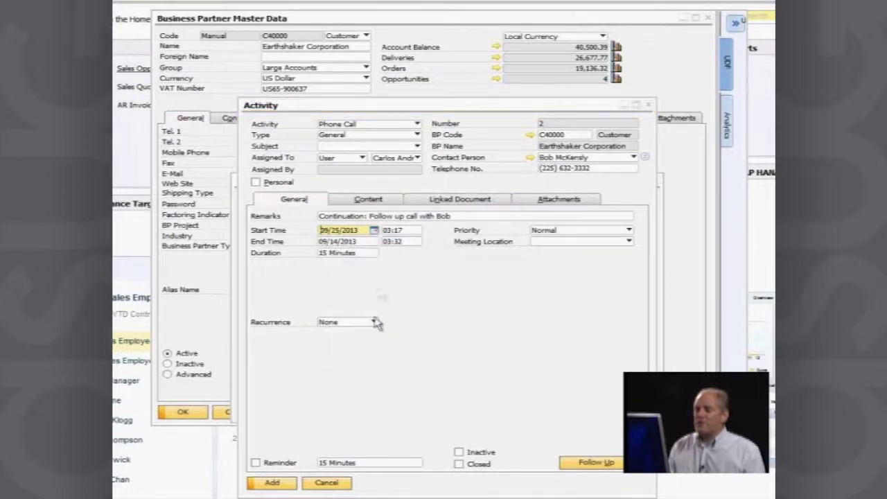
Set start time 09:00, enable the reminder, keep Recurrence None, and add the follow-up call
{"action": "left_click", "coordinate": [405, 230]}
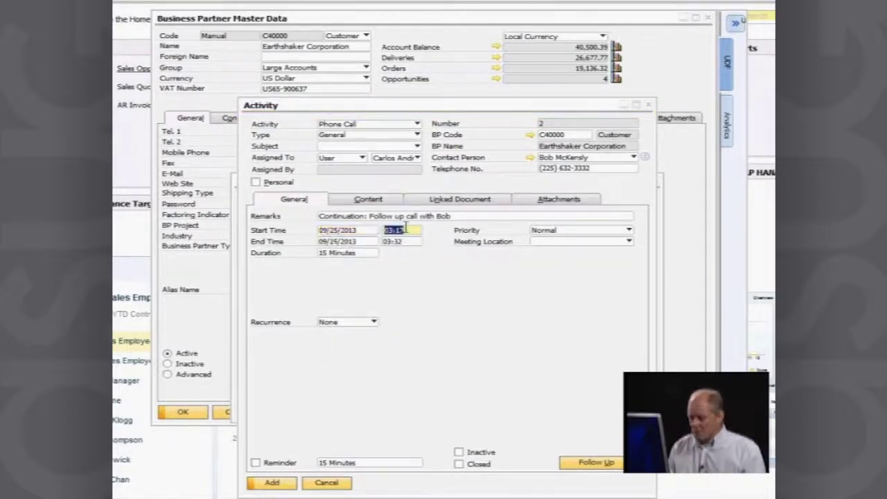
{"action": "type", "text": "09"}
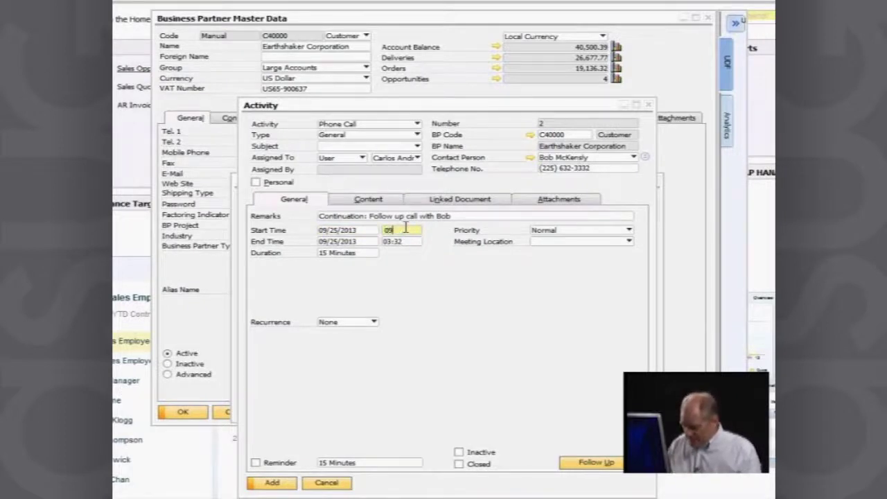
{"action": "type", "text": ":00"}
{"action": "key", "text": "Tab"}
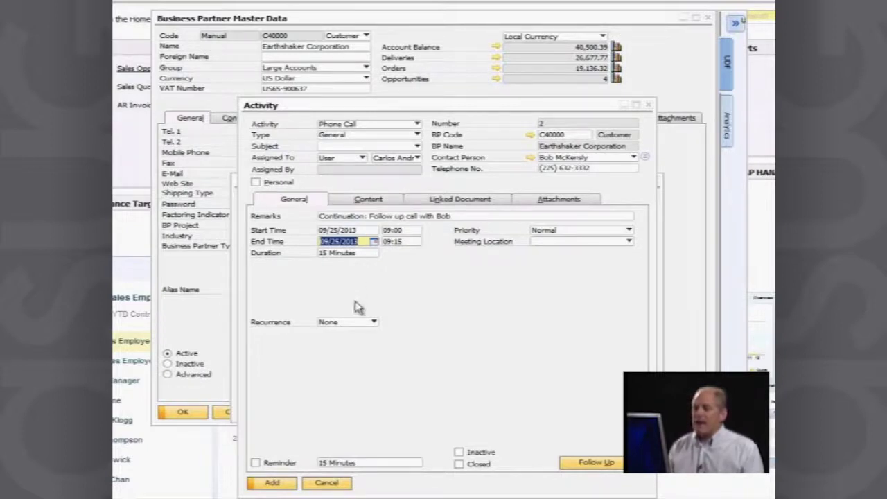
{"action": "left_click", "coordinate": [257, 465]}
{"action": "left_click", "coordinate": [256, 463]}
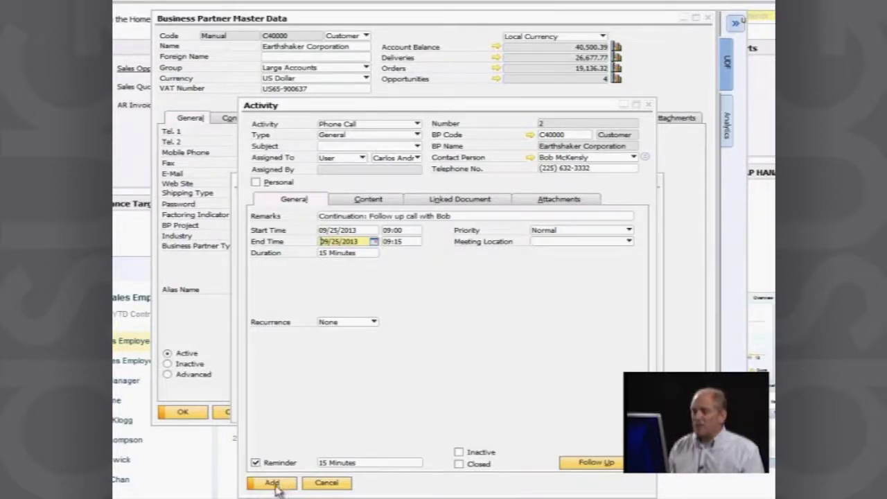
{"action": "left_click", "coordinate": [374, 322]}
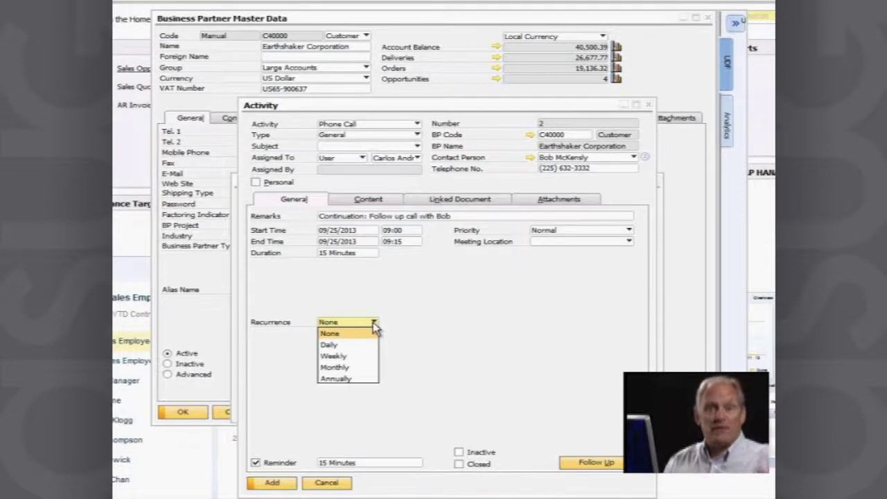
{"action": "left_click", "coordinate": [337, 334]}
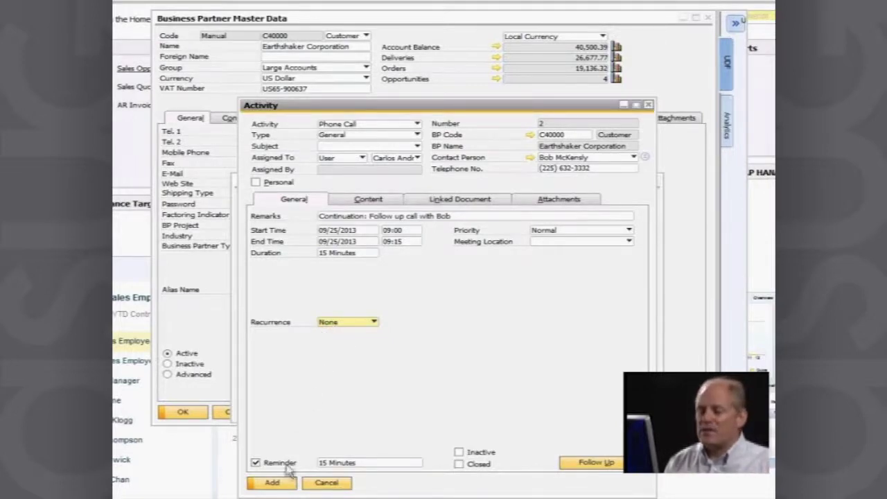
{"action": "left_click", "coordinate": [271, 484]}
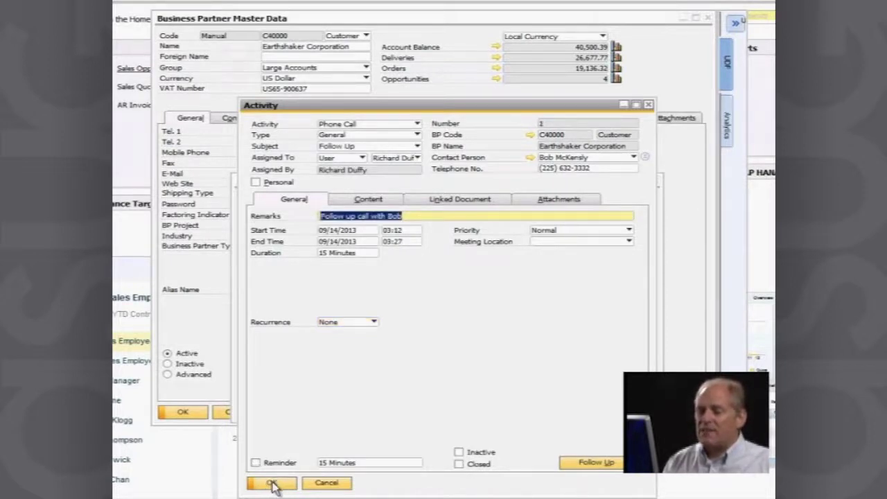
Close the activity and overview, then recheck Earthshaker's activities list showing two phone calls
{"action": "left_click", "coordinate": [271, 484]}
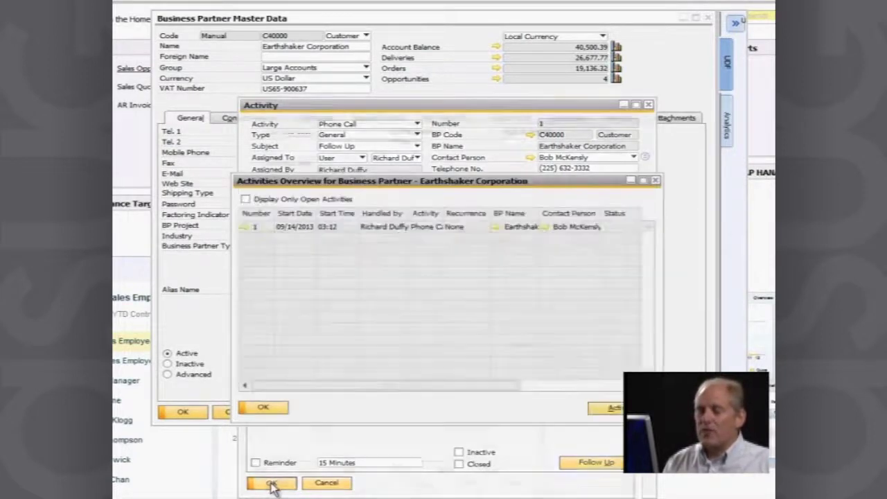
{"action": "left_click", "coordinate": [275, 409]}
{"action": "left_click", "coordinate": [607, 411]}
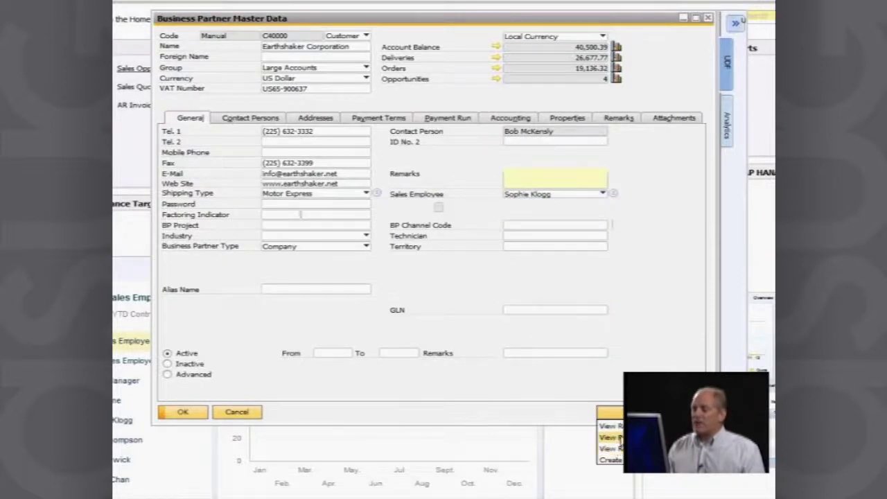
{"action": "left_click", "coordinate": [618, 438]}
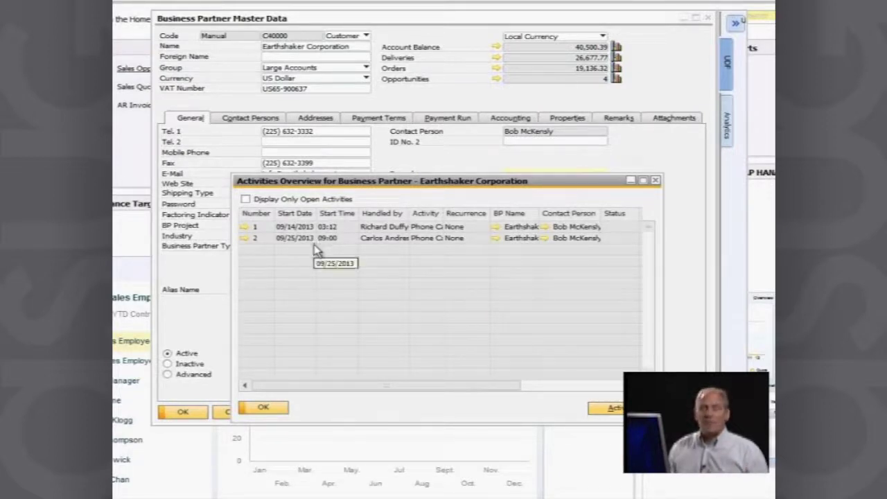
{"action": "left_click", "coordinate": [269, 409]}
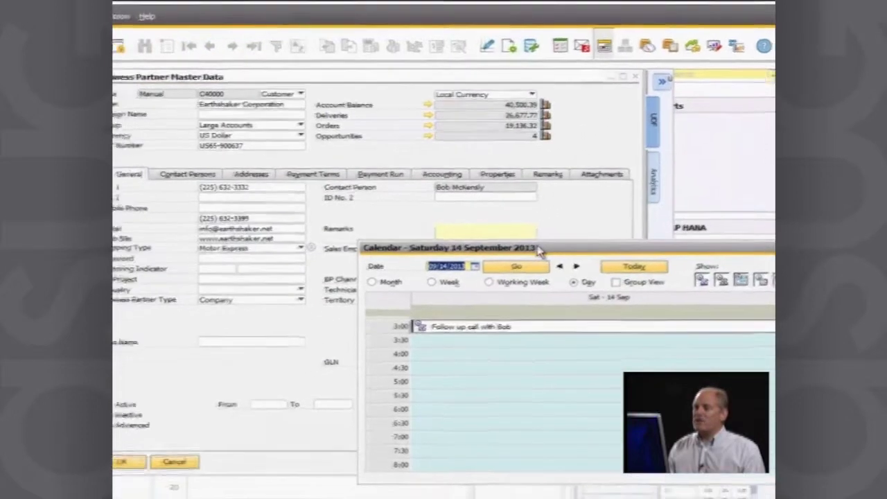
Enlarge the calendar, view the 14 September follow-up in Week and Month views, then close it
{"action": "left_click_drag", "start_coordinate": [539, 250], "coordinate": [184, 139]}
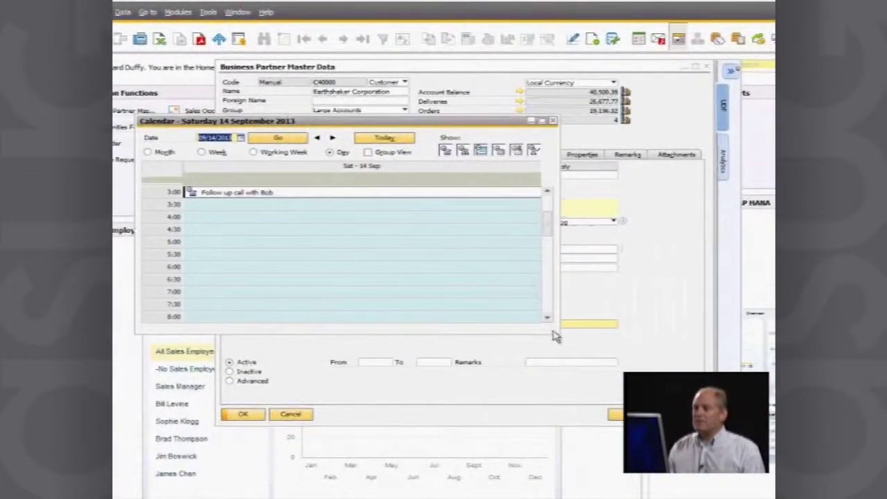
{"action": "left_click_drag", "start_coordinate": [560, 334], "coordinate": [756, 493]}
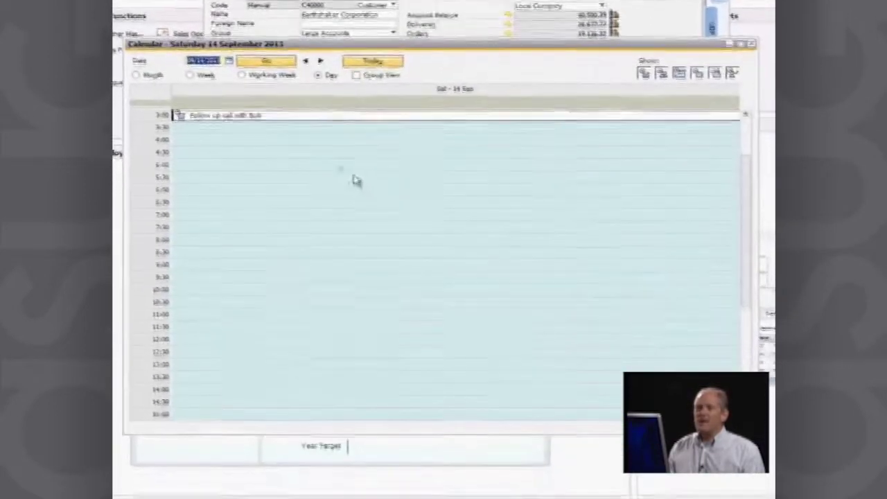
{"action": "left_click", "coordinate": [201, 78]}
{"action": "left_click", "coordinate": [151, 77]}
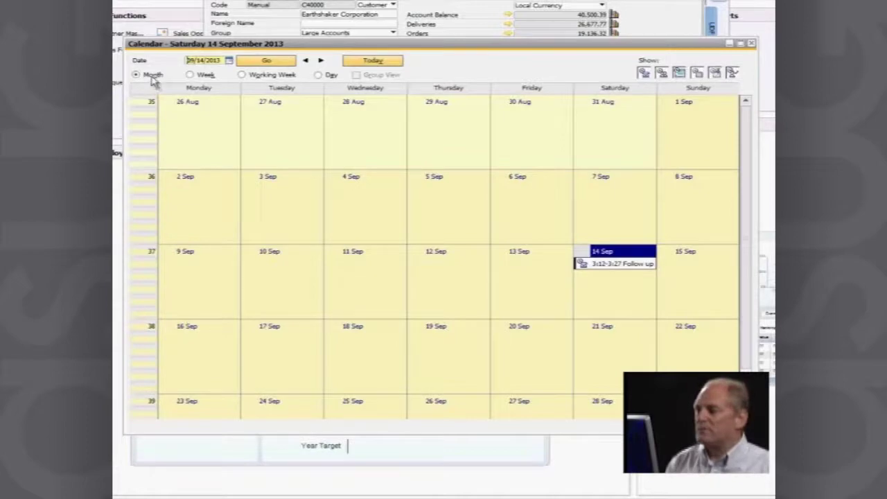
{"action": "left_click", "coordinate": [753, 43]}
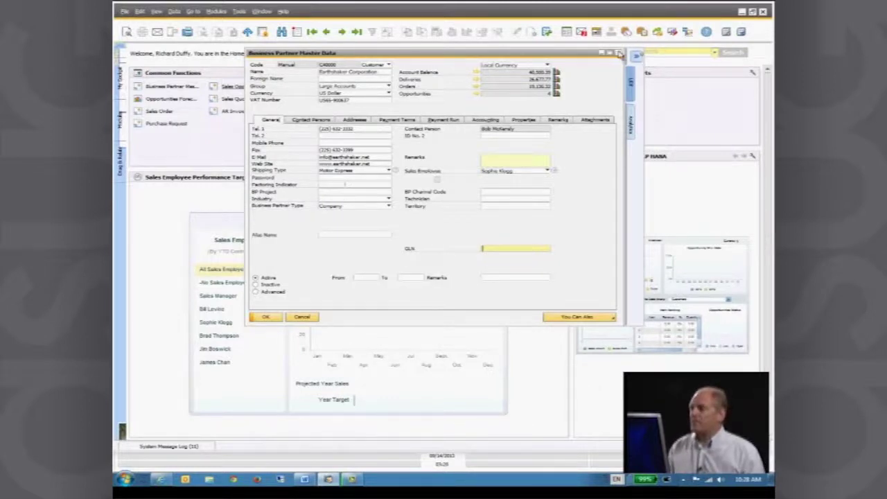
Close Earthshaker Corporation's Business Partner Master Data window
{"action": "left_click", "coordinate": [615, 53]}
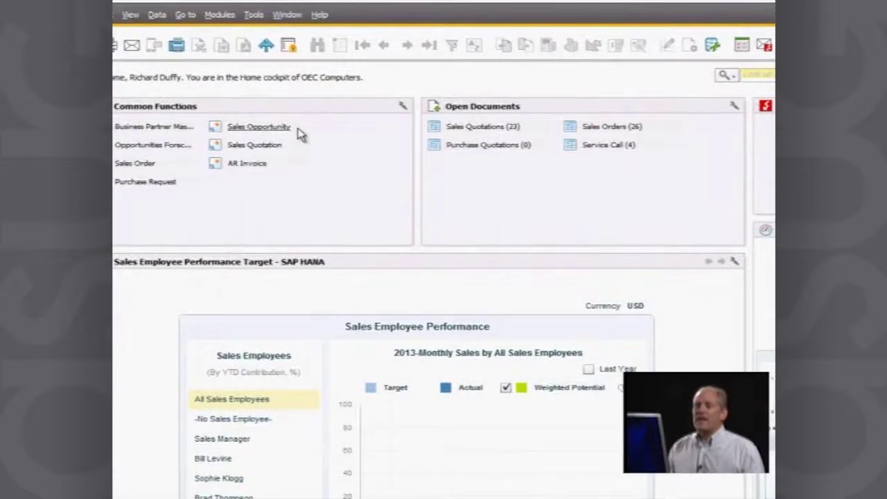
Start a new sales quotation and select Earthshaker Corporation as customer by typing 'Earth' in Name
{"action": "left_click", "coordinate": [252, 149]}
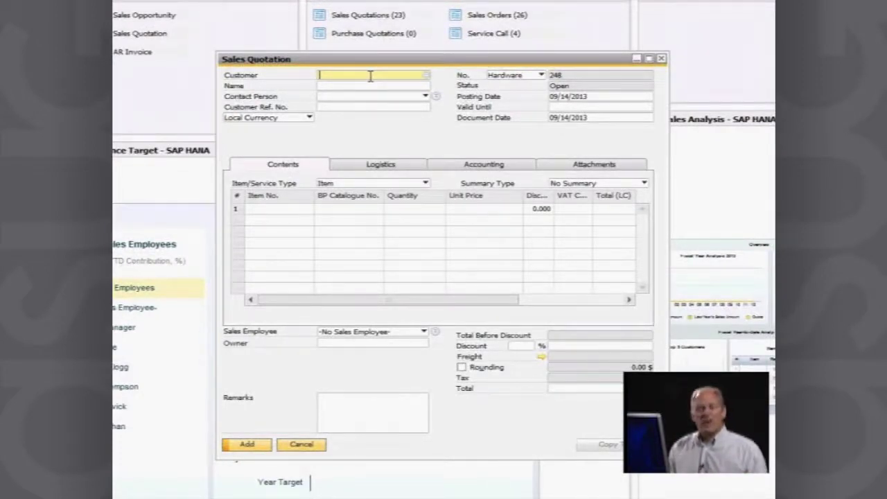
{"action": "left_click", "coordinate": [428, 76]}
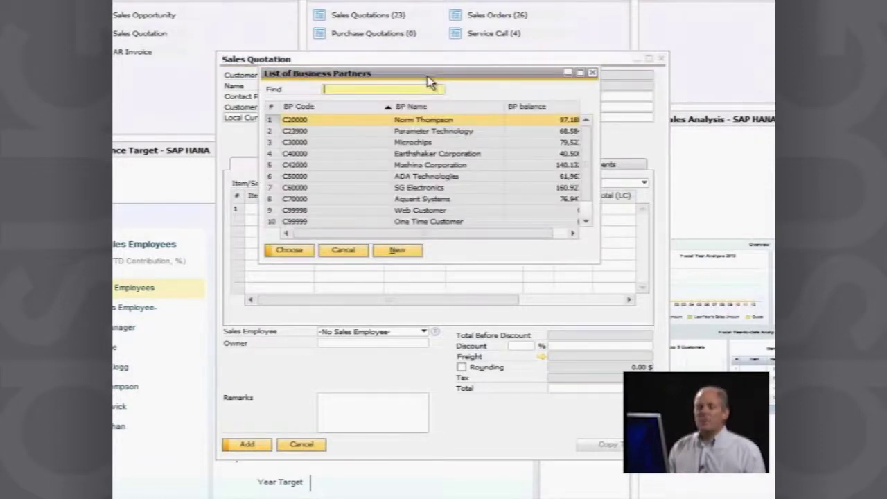
{"action": "left_click", "coordinate": [593, 74]}
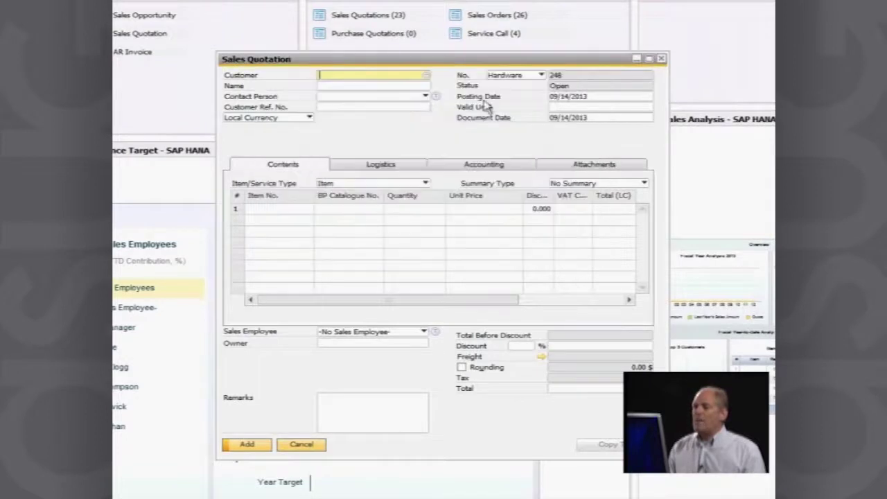
{"action": "left_click", "coordinate": [351, 86]}
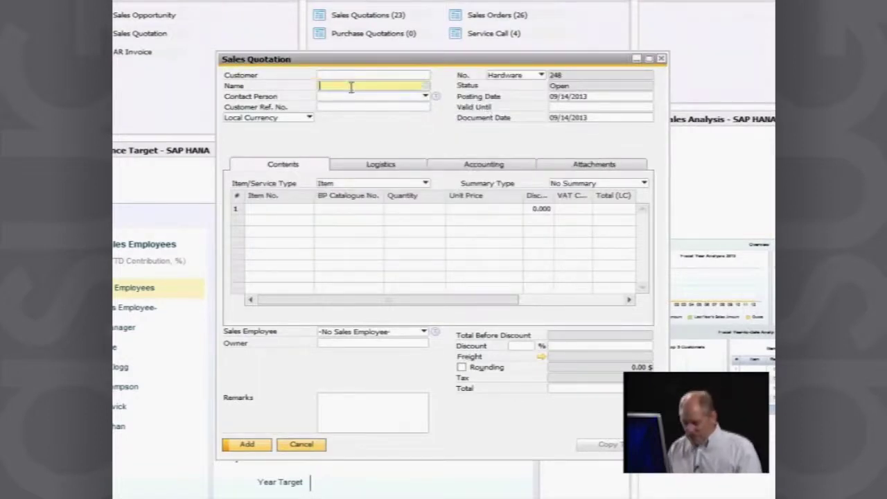
{"action": "type", "text": "Earth"}
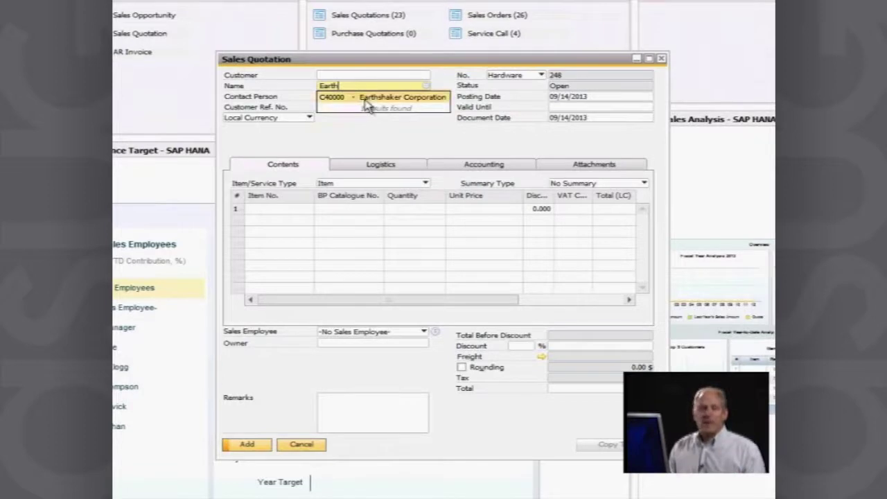
{"action": "left_click", "coordinate": [368, 99]}
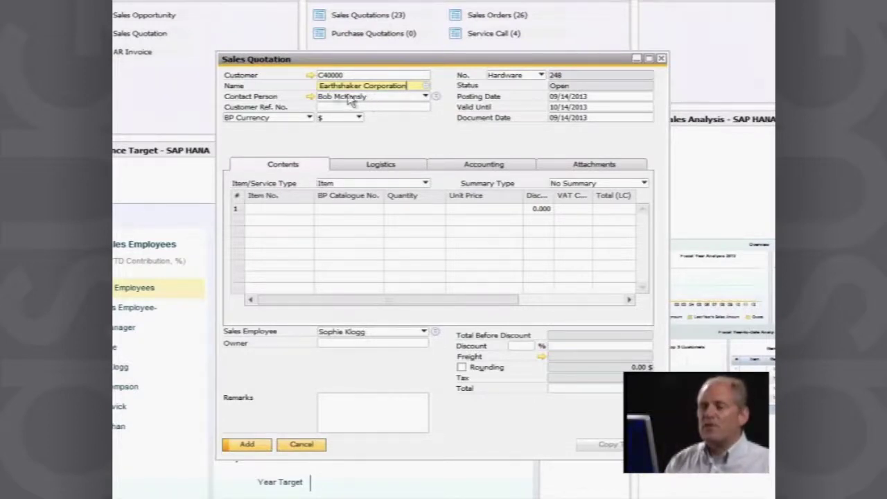
{"action": "left_click", "coordinate": [426, 97]}
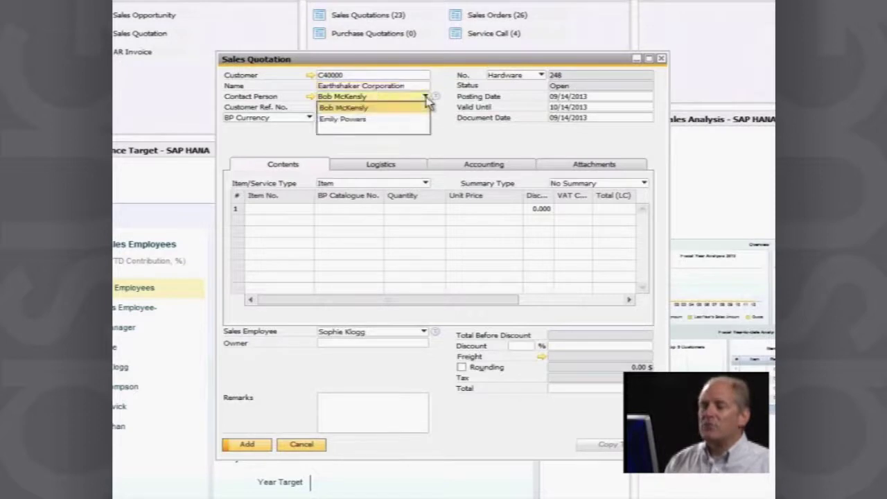
{"action": "left_click", "coordinate": [347, 119]}
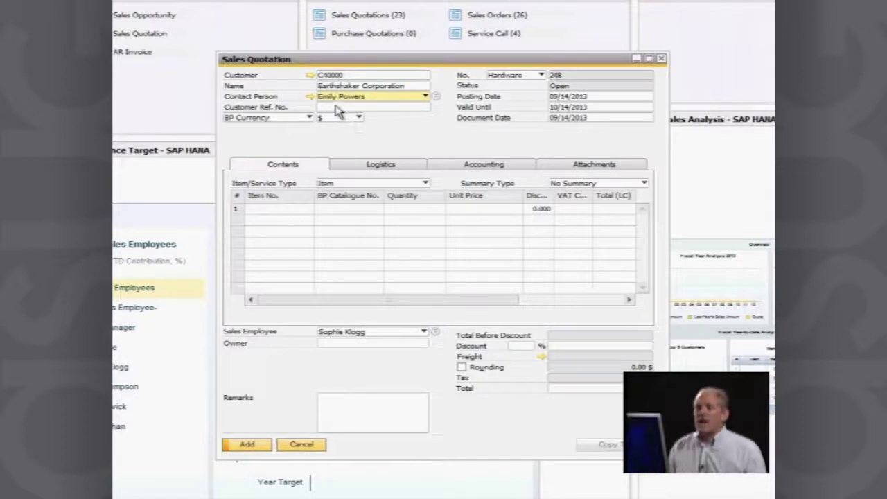
{"action": "left_click", "coordinate": [336, 106]}
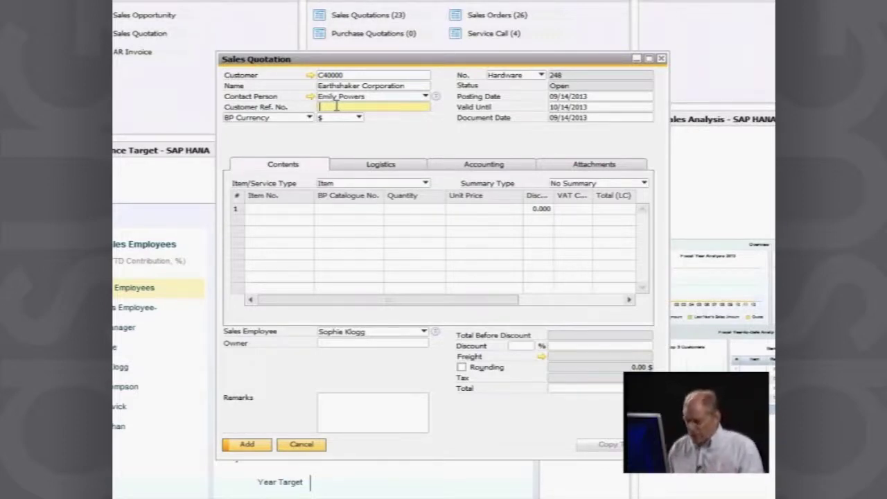
{"action": "type", "text": "Contra"}
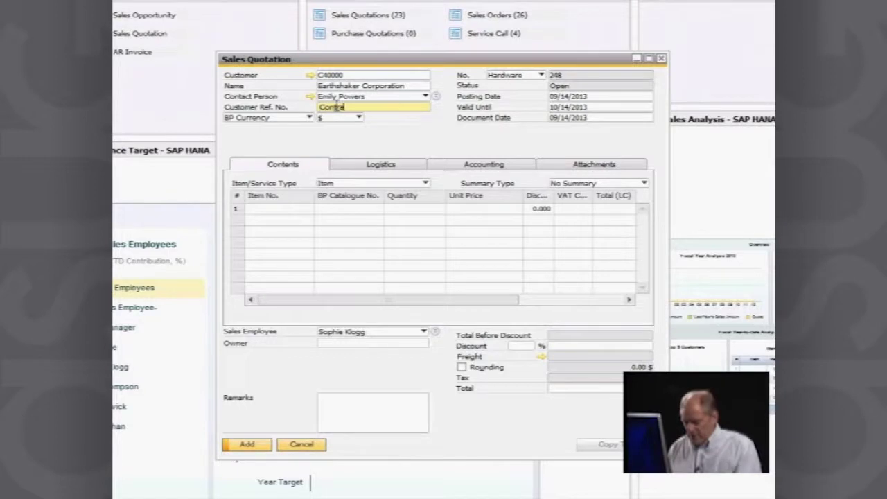
{"action": "type", "text": "ct 58"}
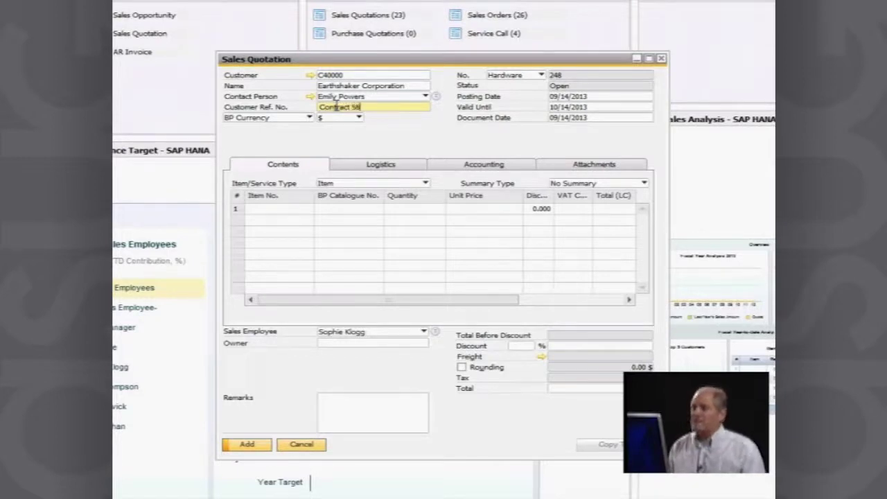
{"action": "left_click", "coordinate": [593, 107]}
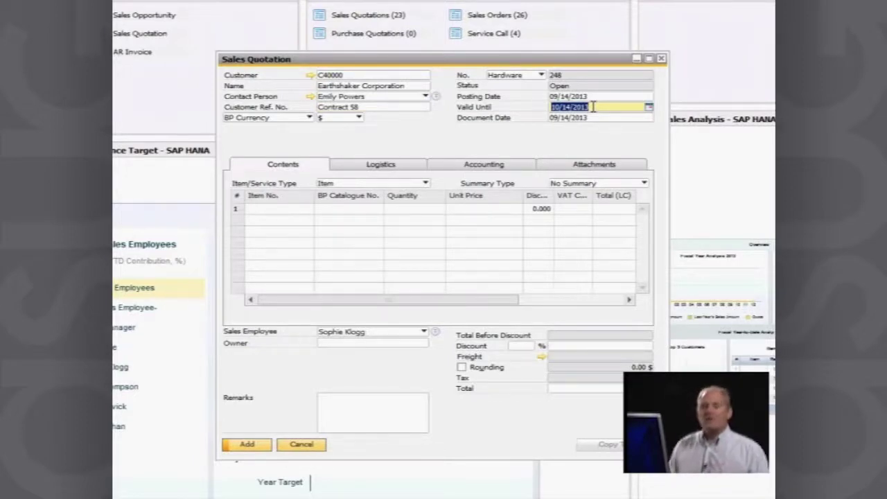
{"action": "left_click", "coordinate": [648, 107]}
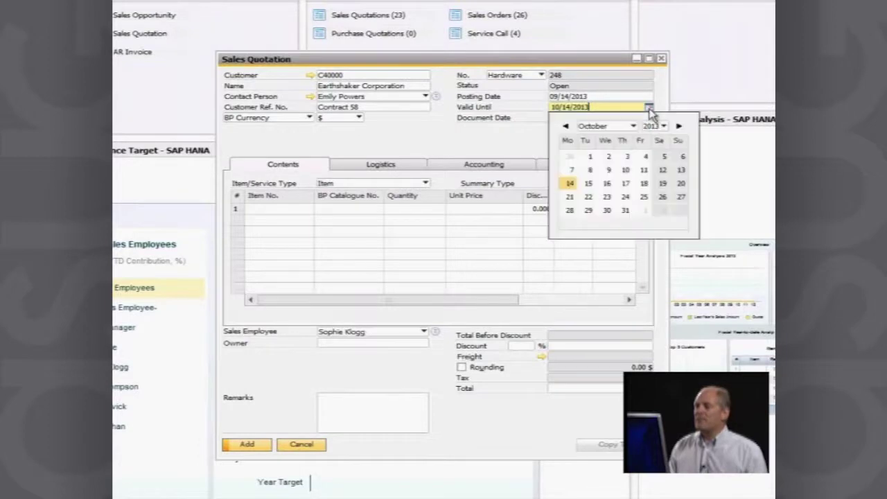
{"action": "left_click", "coordinate": [625, 211]}
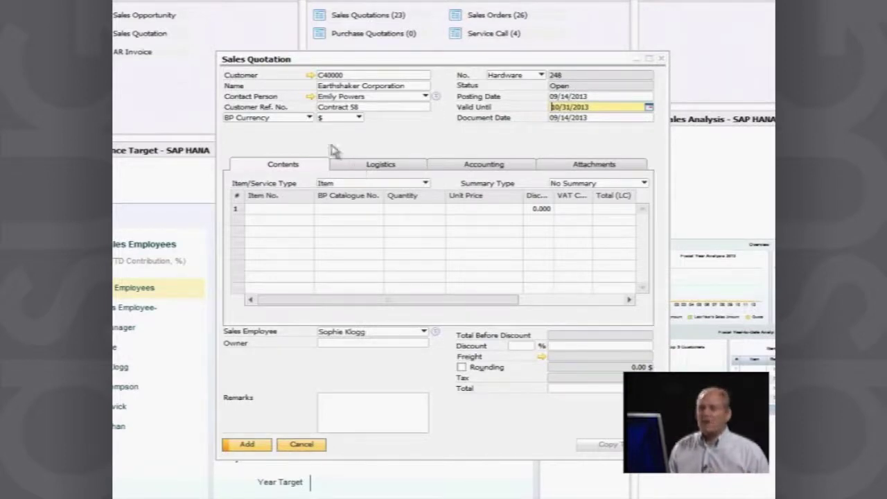
{"action": "left_click", "coordinate": [307, 118]}
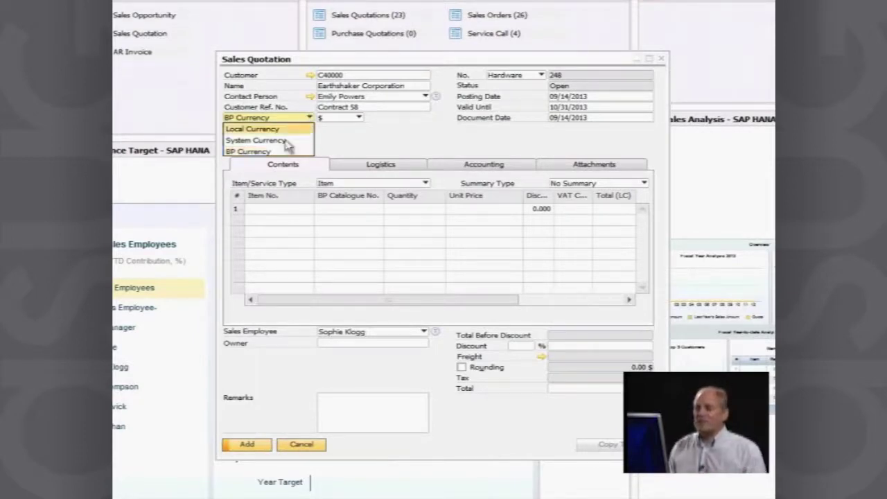
{"action": "left_click", "coordinate": [263, 152]}
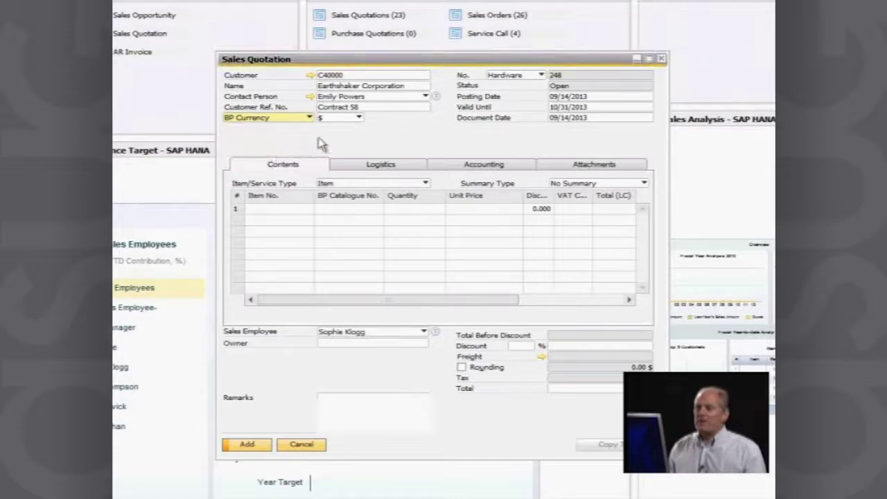
{"action": "left_click", "coordinate": [359, 118]}
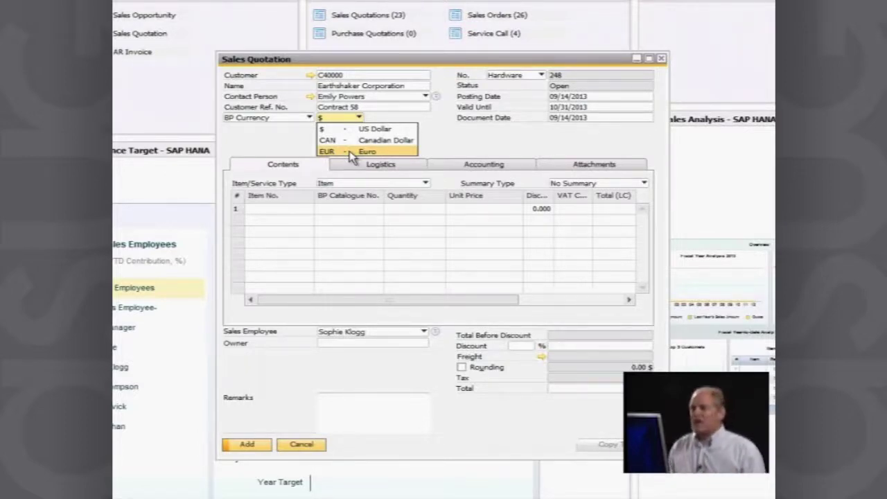
{"action": "left_click", "coordinate": [359, 130]}
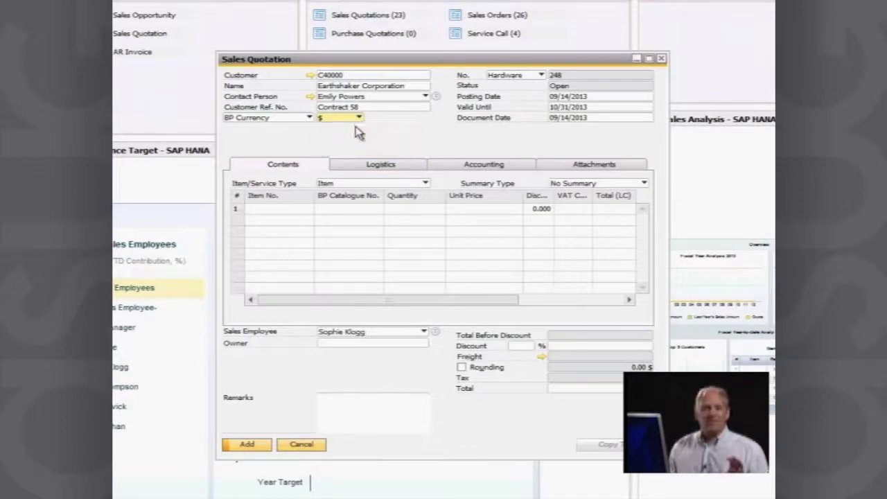
{"action": "left_click", "coordinate": [272, 208]}
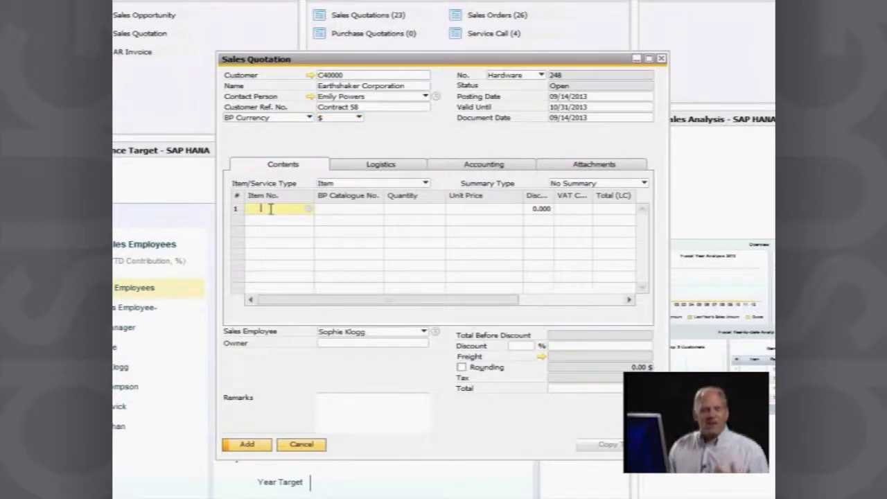
Choose item A00001 from the List of Items for line 1, priced at 500.00 $
{"action": "left_click", "coordinate": [309, 210]}
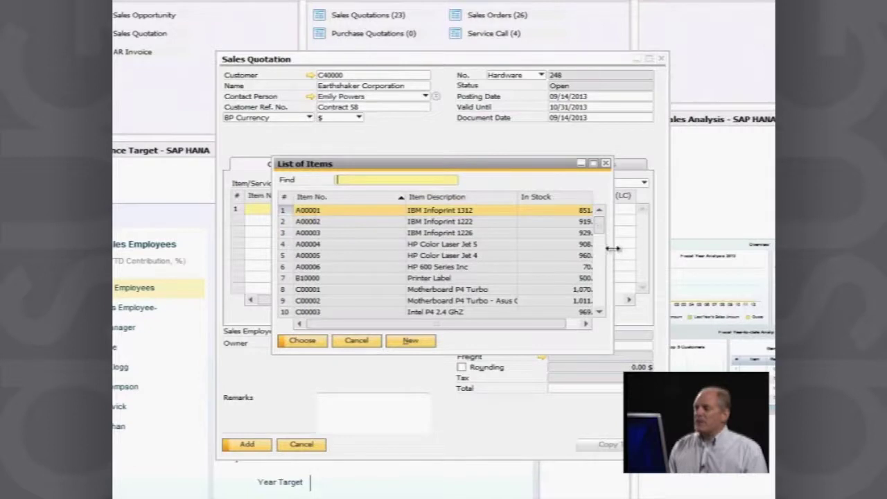
{"action": "left_click_drag", "start_coordinate": [612, 248], "coordinate": [674, 245]}
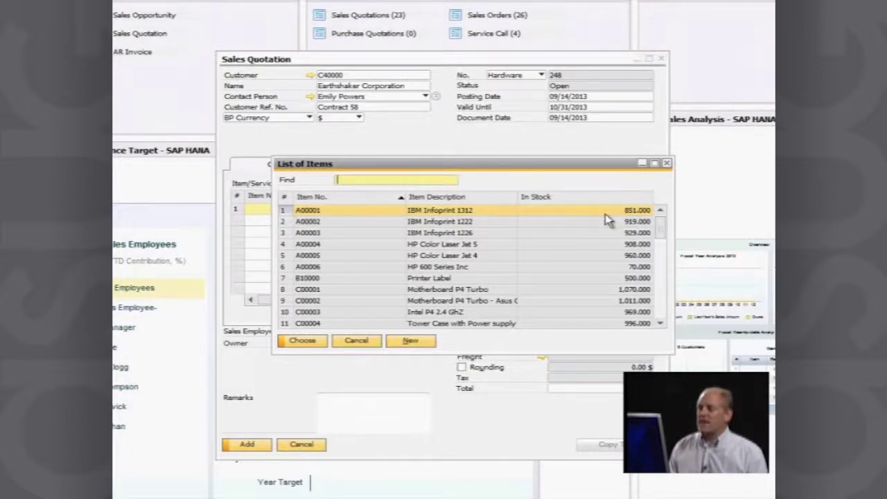
{"action": "key", "text": "Return"}
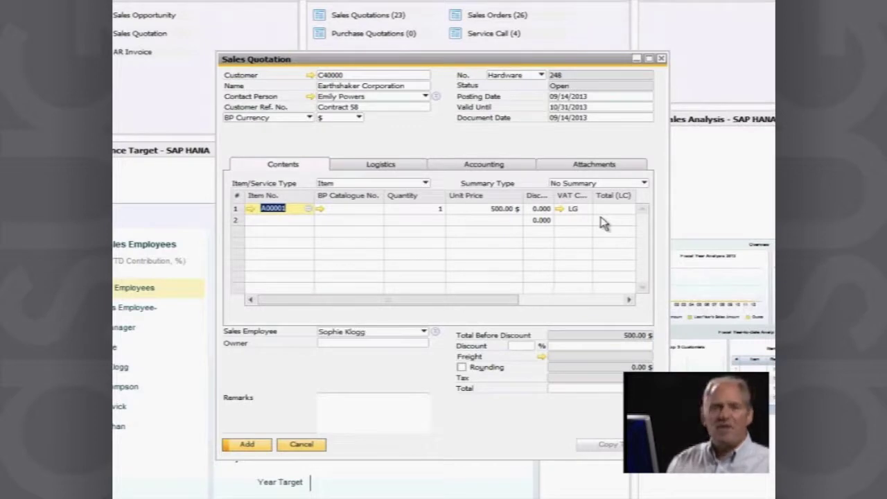
{"action": "left_click", "coordinate": [487, 208]}
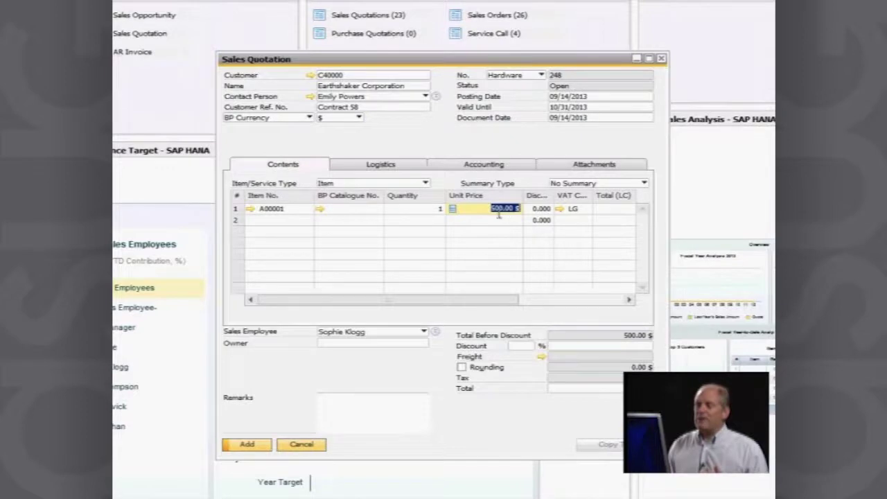
Open the context menu on row 1's Unit Price cell
{"action": "right_click", "coordinate": [483, 210]}
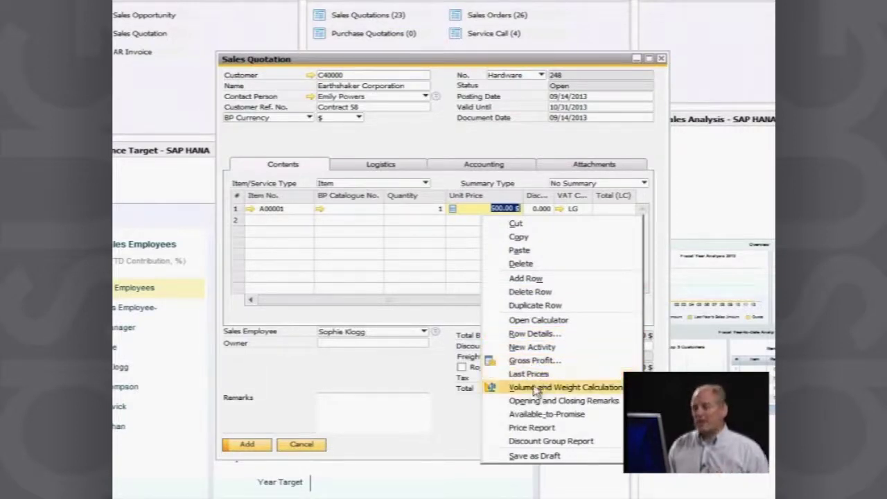
{"action": "left_click", "coordinate": [489, 214]}
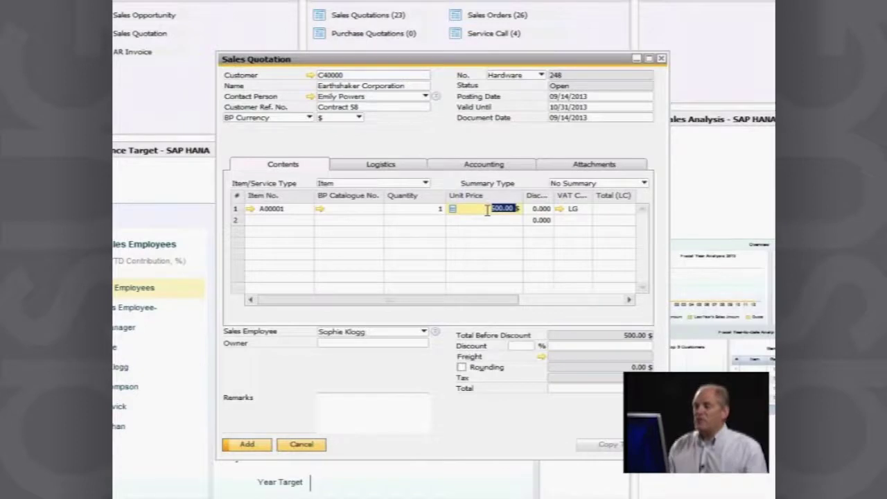
{"action": "right_click", "coordinate": [487, 210]}
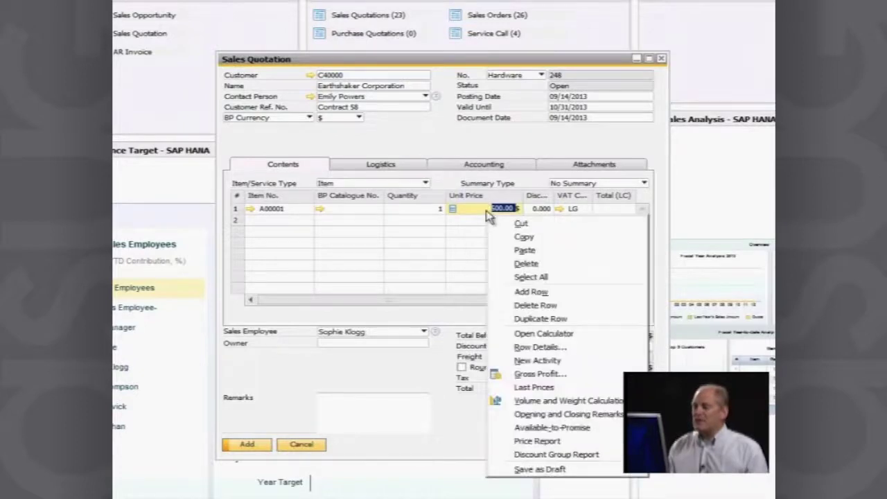
Open Last Prices for A00001, excluding down payments, deliveries, orders, returns, credit notes and quotations
{"action": "left_click", "coordinate": [545, 392]}
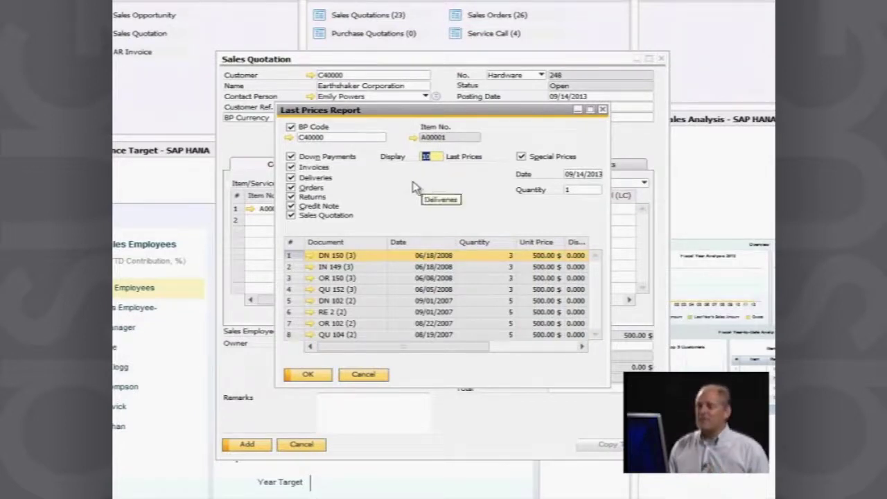
{"action": "left_click", "coordinate": [291, 158]}
{"action": "left_click", "coordinate": [290, 177]}
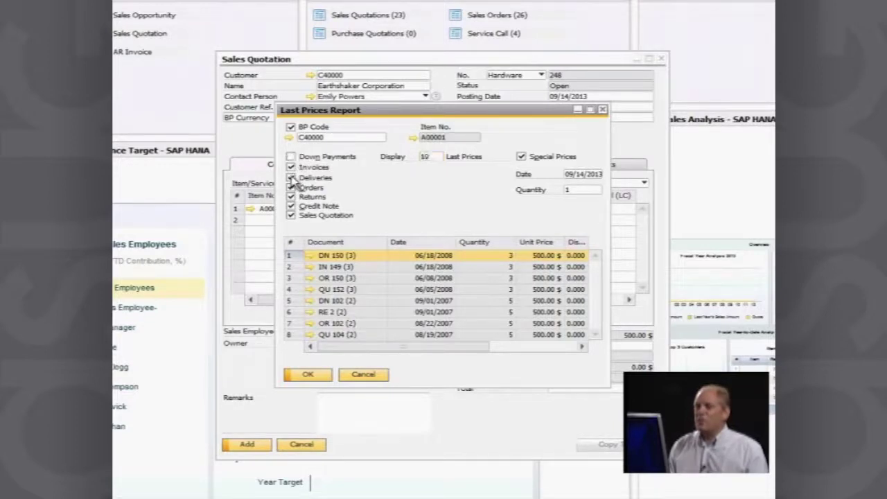
{"action": "left_click", "coordinate": [291, 188]}
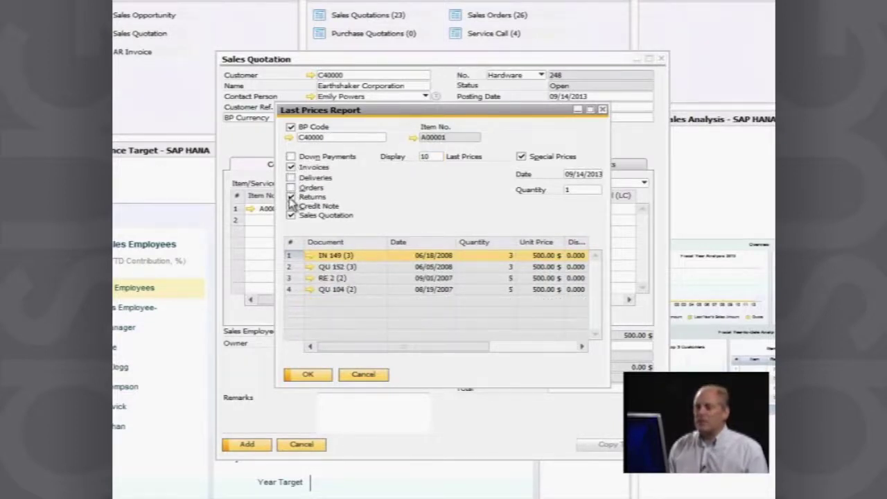
{"action": "left_click", "coordinate": [290, 197]}
{"action": "left_click", "coordinate": [291, 206]}
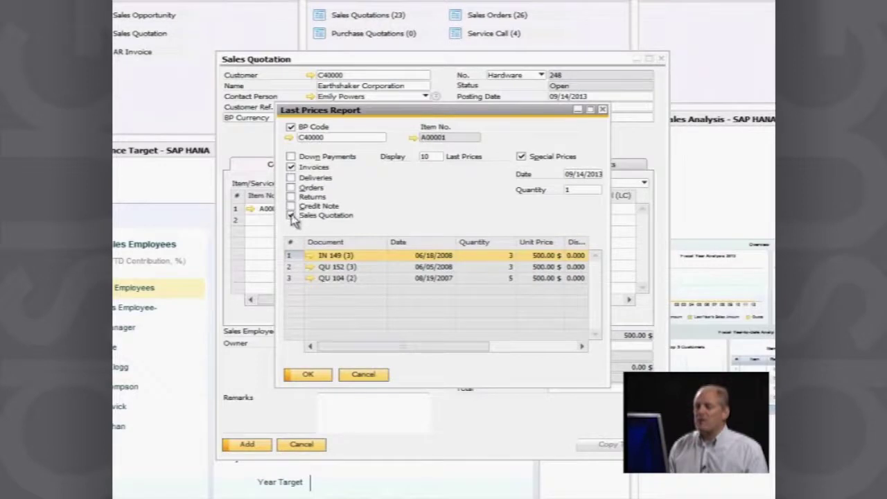
{"action": "left_click", "coordinate": [291, 215]}
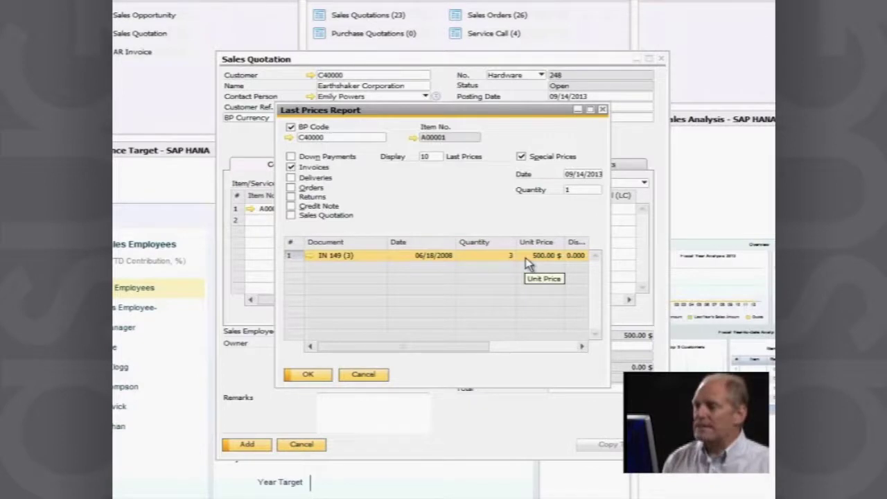
Close the Last Prices Report and bring back the Unit Price cell's line functions on quotation 248
{"action": "left_click", "coordinate": [603, 109]}
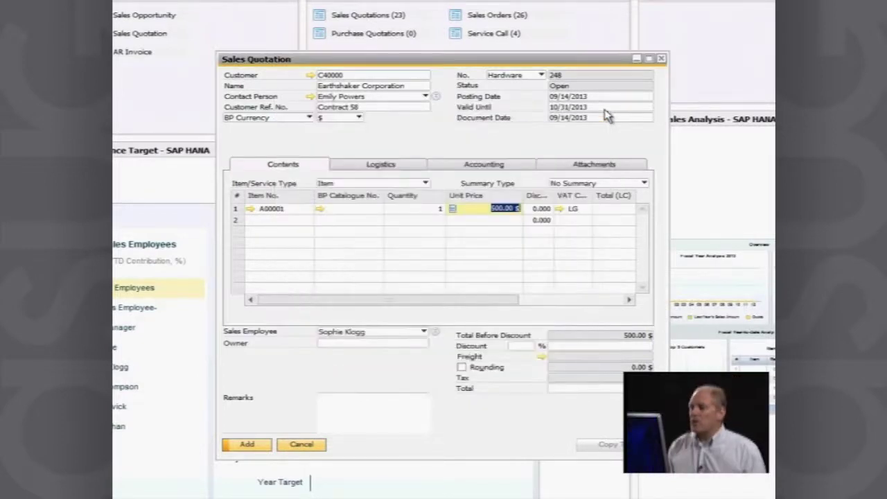
{"action": "right_click", "coordinate": [494, 205]}
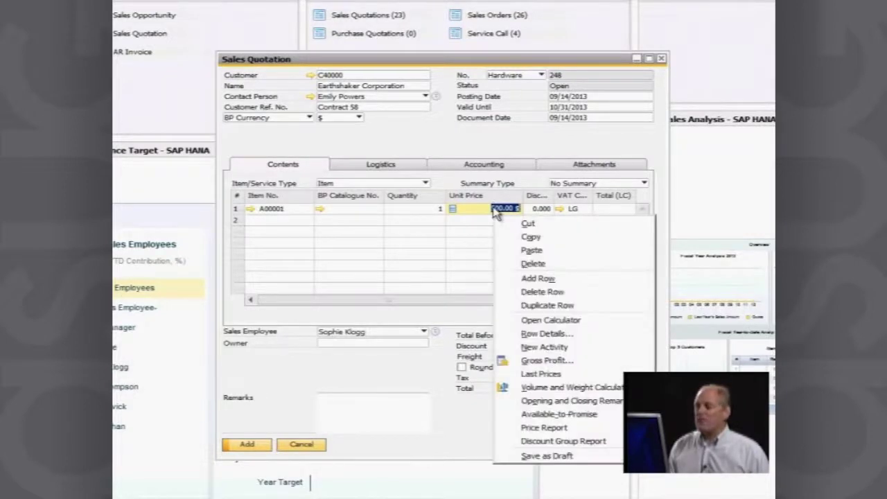
Review line 1's gross profit, 196.99 $ over 303.01 $ cost, try Distributor Sales Price, then cancel
{"action": "left_click", "coordinate": [537, 362]}
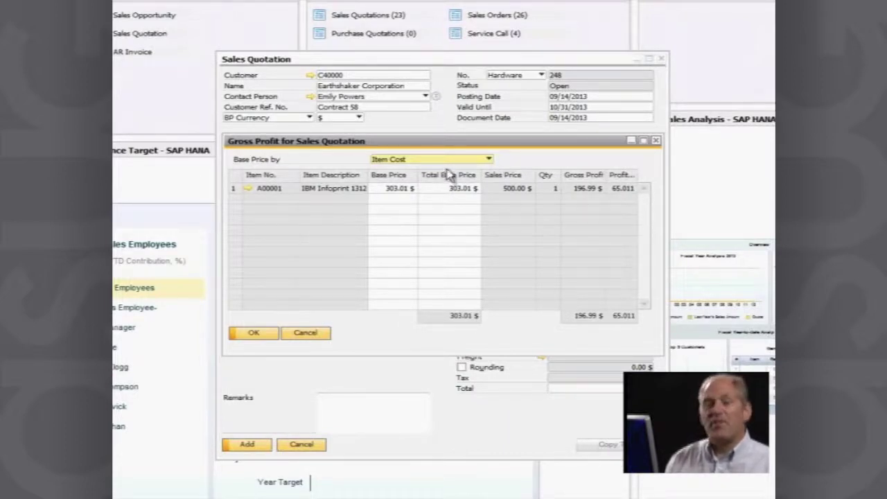
{"action": "left_click", "coordinate": [488, 159]}
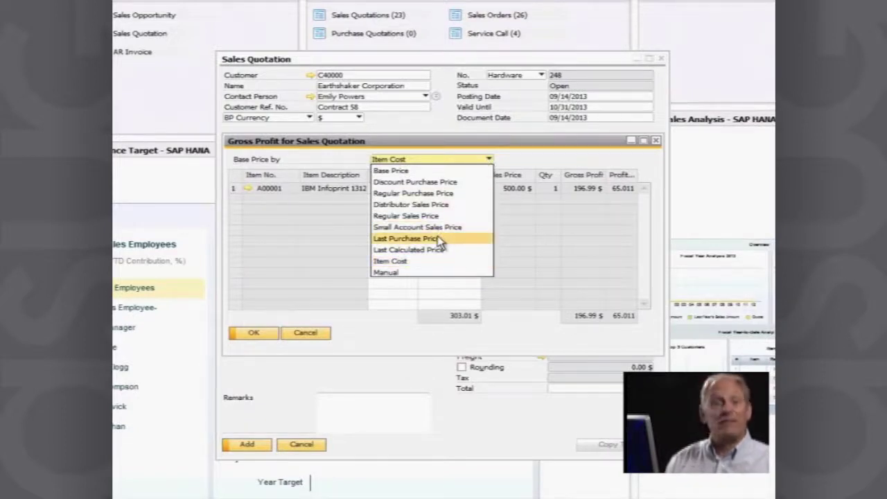
{"action": "left_click", "coordinate": [420, 205]}
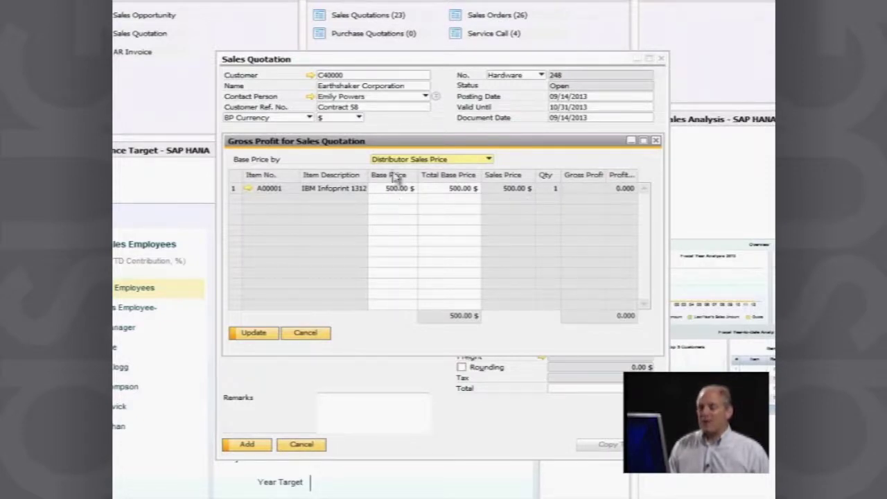
{"action": "left_click", "coordinate": [488, 160]}
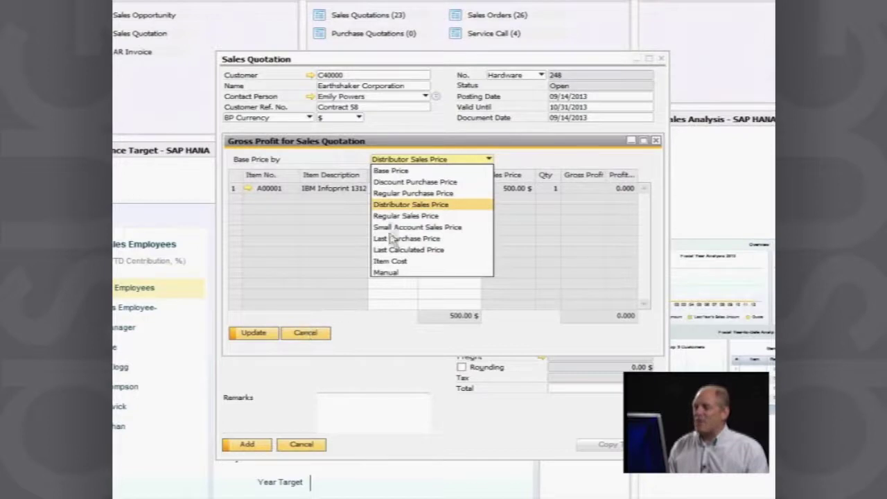
{"action": "left_click", "coordinate": [320, 335]}
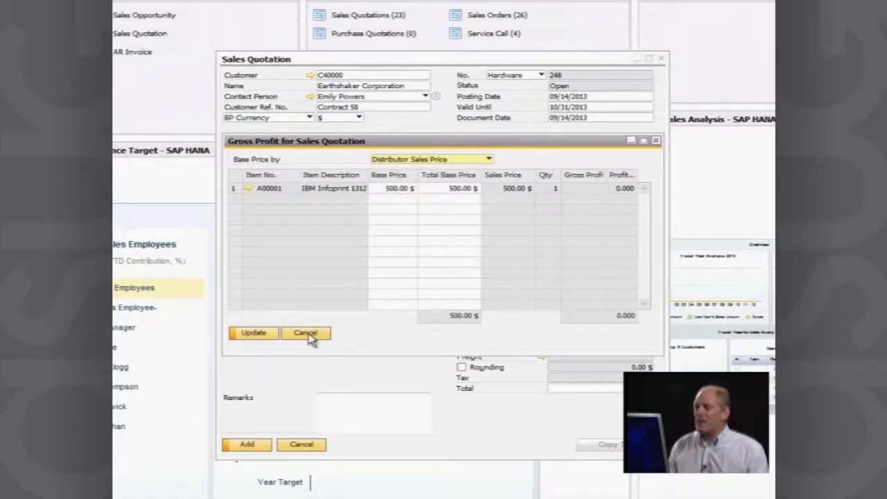
{"action": "left_click", "coordinate": [305, 334]}
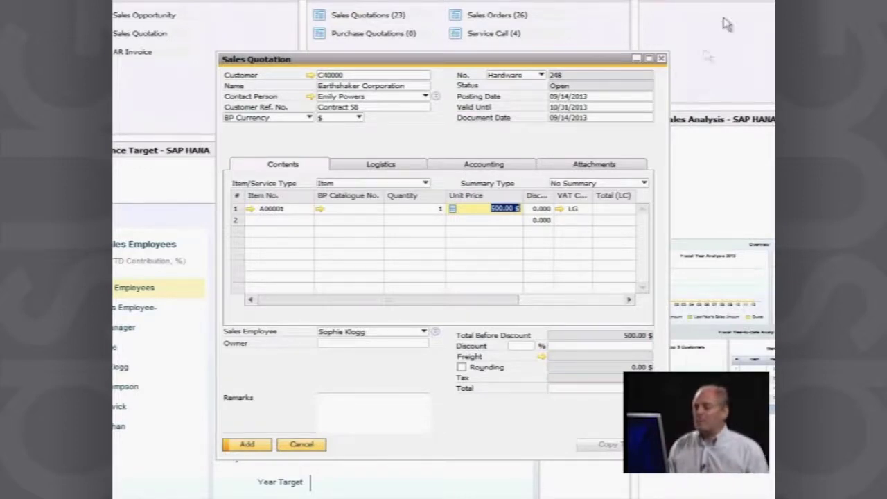
{"action": "left_click", "coordinate": [479, 209]}
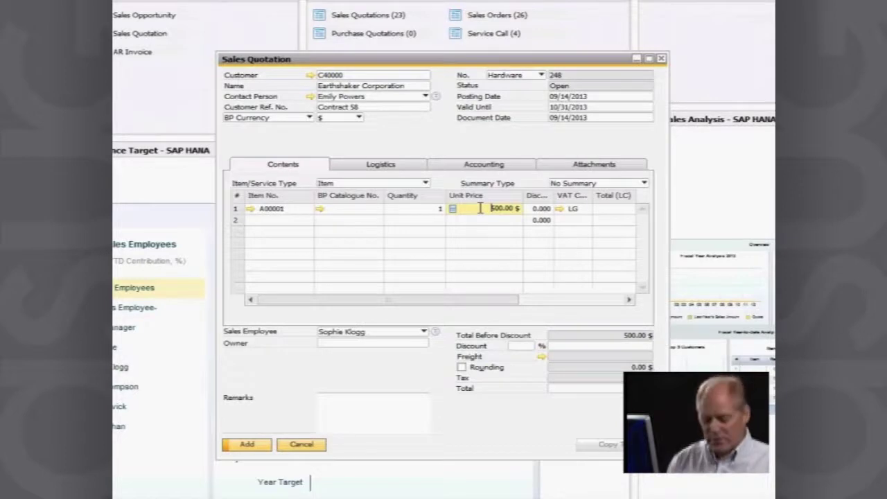
{"action": "key", "text": "ctrl+Tab"}
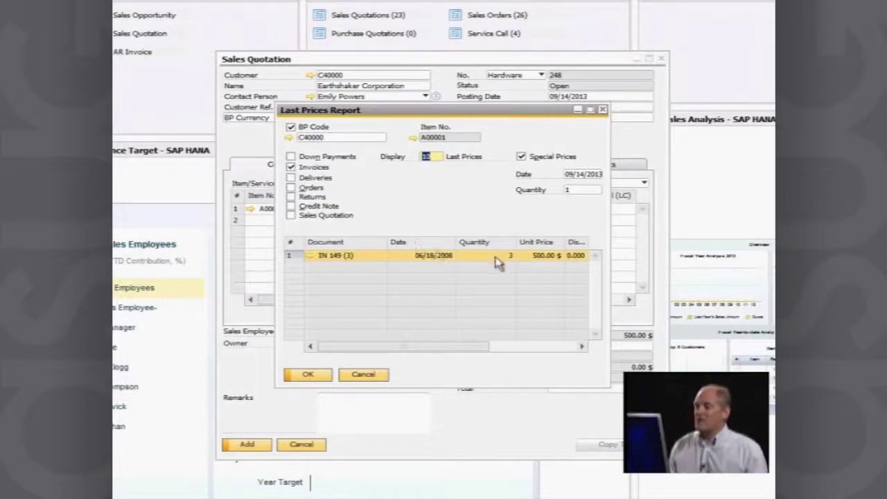
{"action": "left_click", "coordinate": [371, 375]}
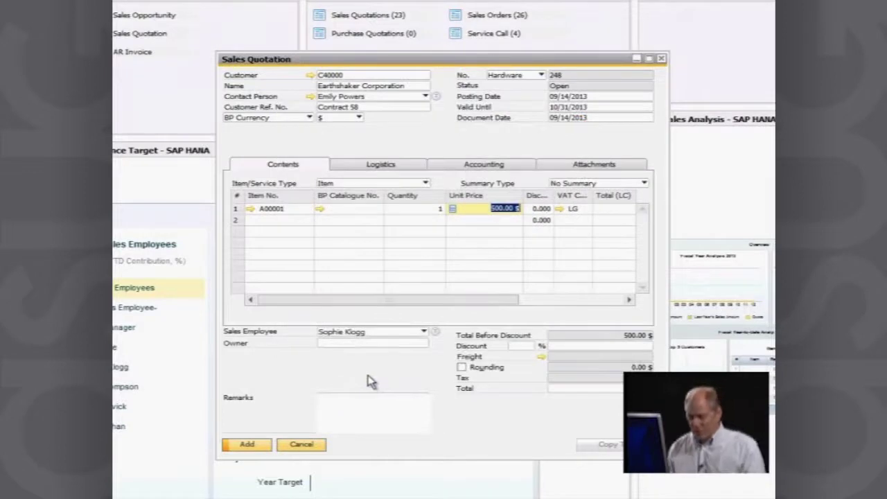
{"action": "key", "text": "ctrl+Tab"}
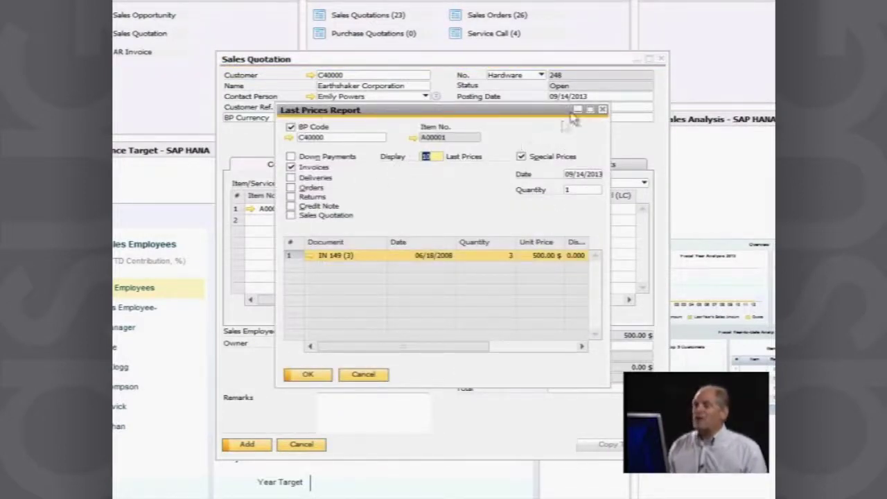
{"action": "left_click", "coordinate": [602, 110]}
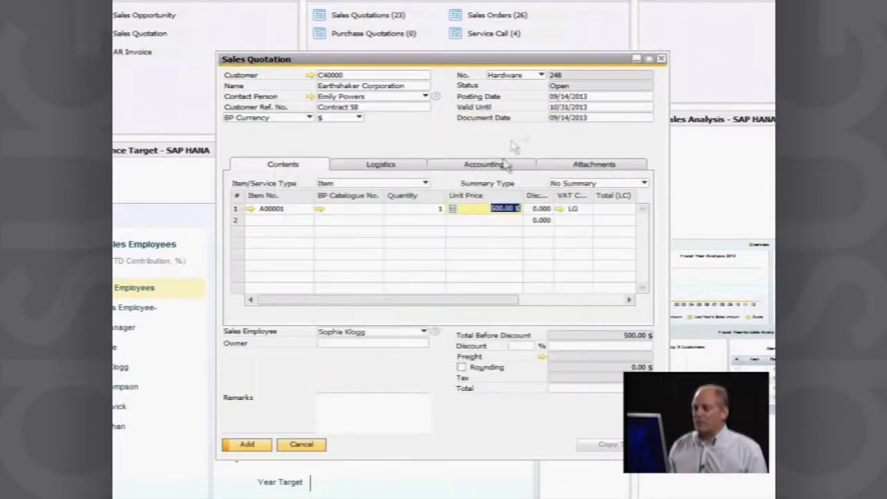
{"action": "right_click", "coordinate": [496, 205]}
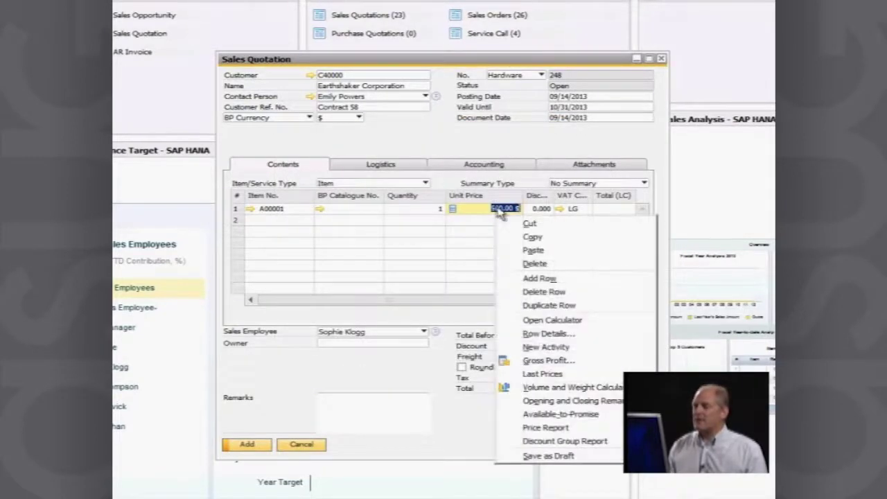
{"action": "left_click", "coordinate": [541, 360]}
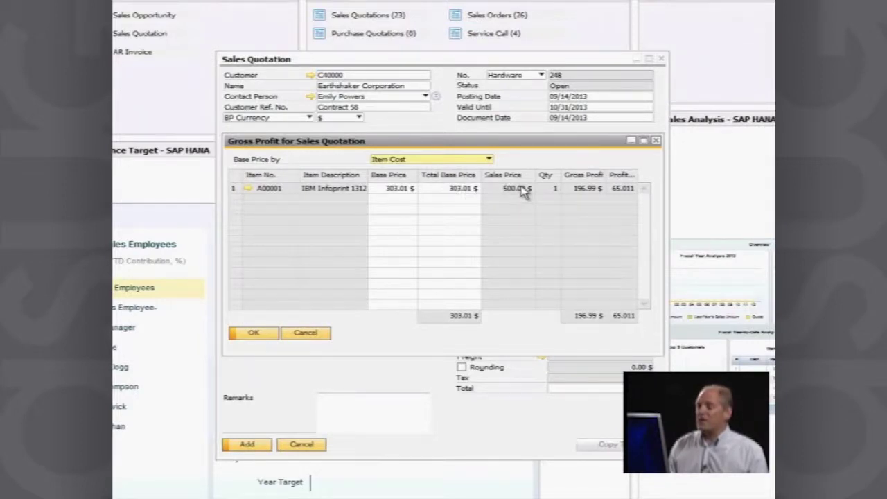
{"action": "left_click", "coordinate": [253, 336]}
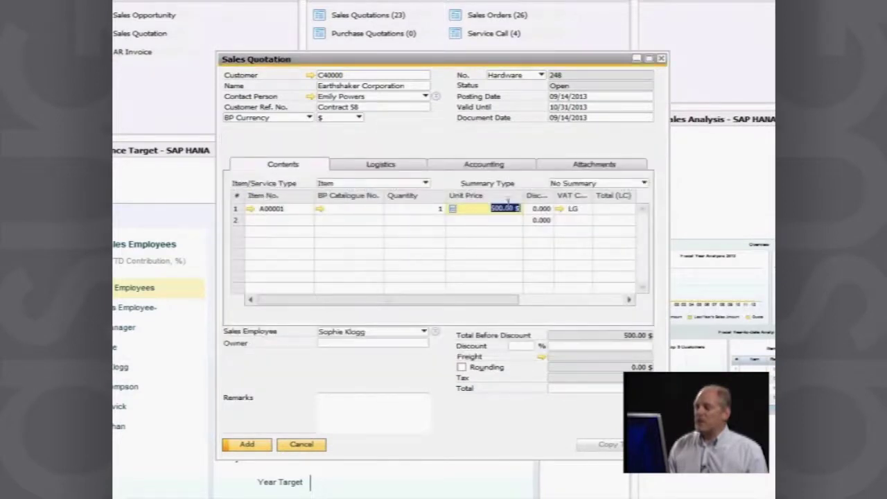
Give row 1 a 10% discount, bringing the total before discount to 450.00 $
{"action": "left_click", "coordinate": [538, 209]}
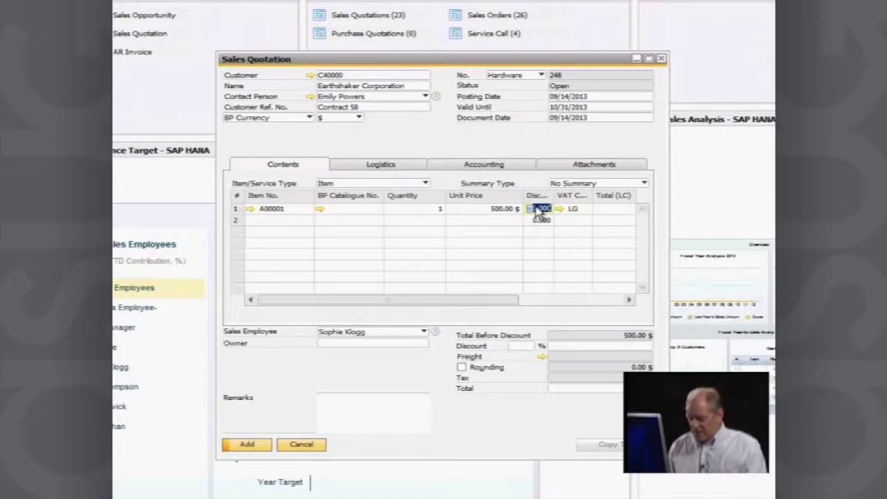
{"action": "type", "text": "10"}
{"action": "key", "text": "Tab"}
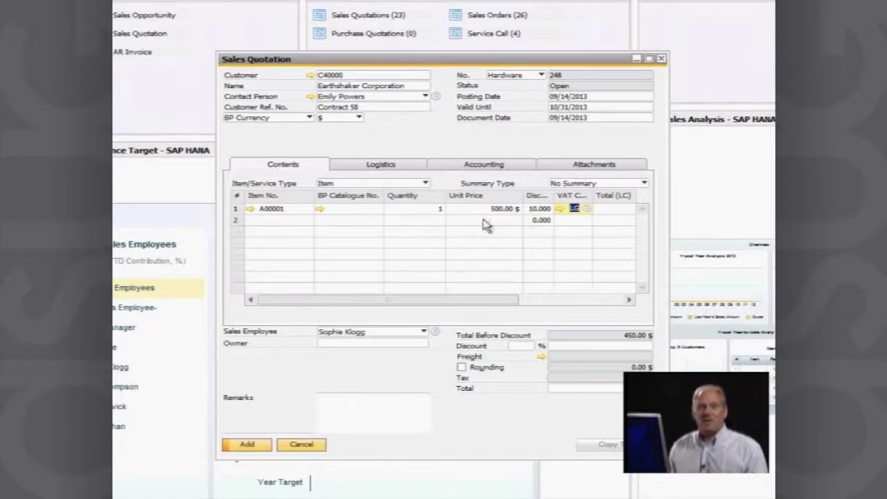
{"action": "left_click", "coordinate": [253, 222]}
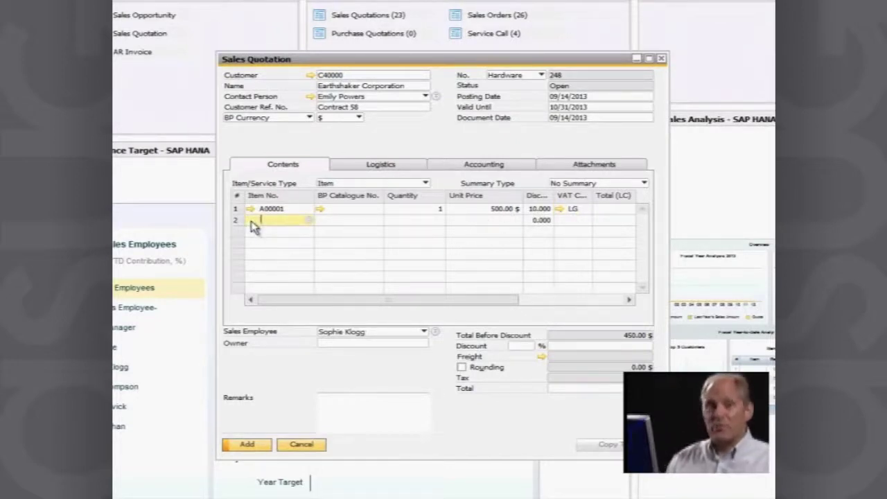
Add a second line of 10 × A00001 at 500.00 $ and save quotation 248 at 5,450.00 $
{"action": "left_click", "coordinate": [308, 220]}
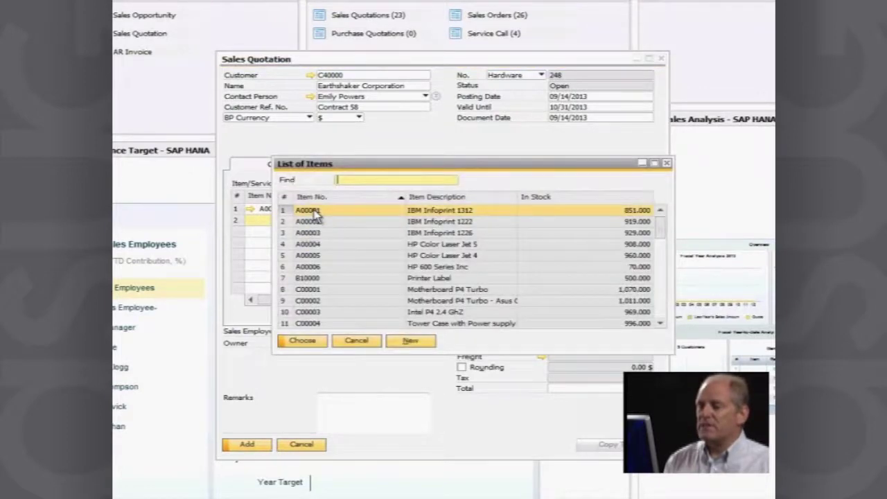
{"action": "double_click", "coordinate": [314, 212]}
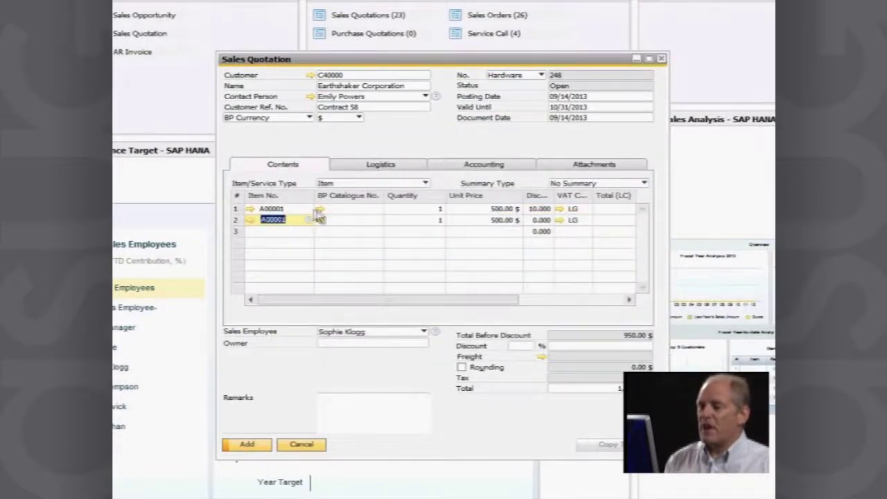
{"action": "left_click", "coordinate": [429, 222]}
{"action": "type", "text": "10"}
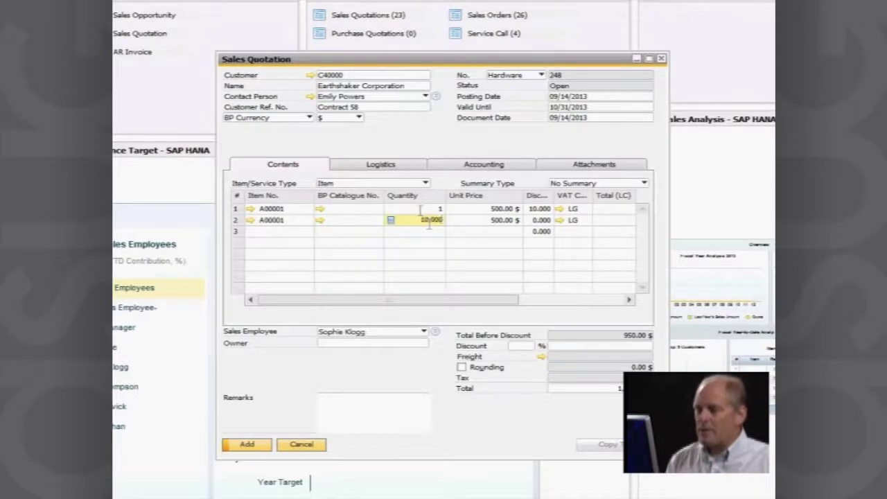
{"action": "key", "text": "Tab"}
{"action": "left_click", "coordinate": [267, 231]}
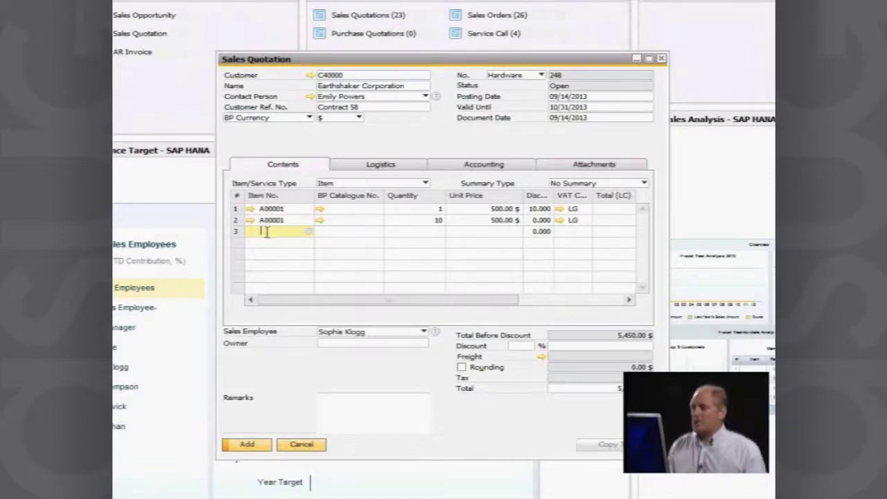
{"action": "left_click", "coordinate": [566, 303]}
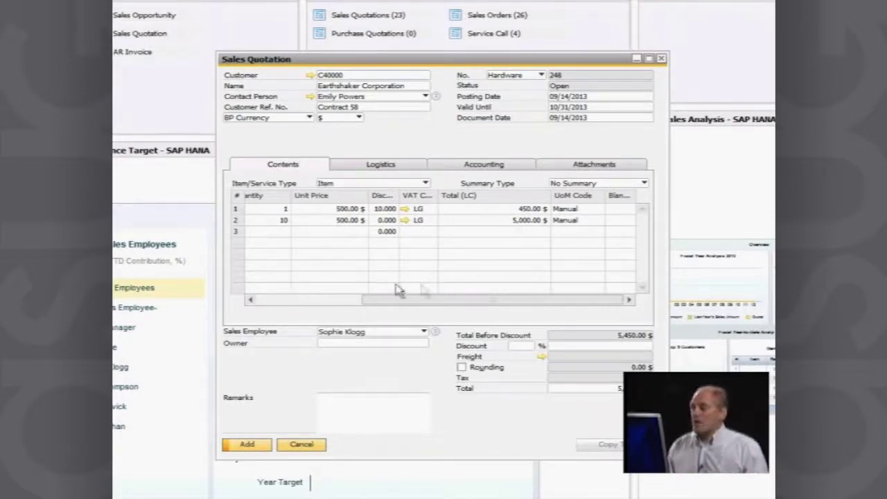
{"action": "left_click", "coordinate": [348, 305]}
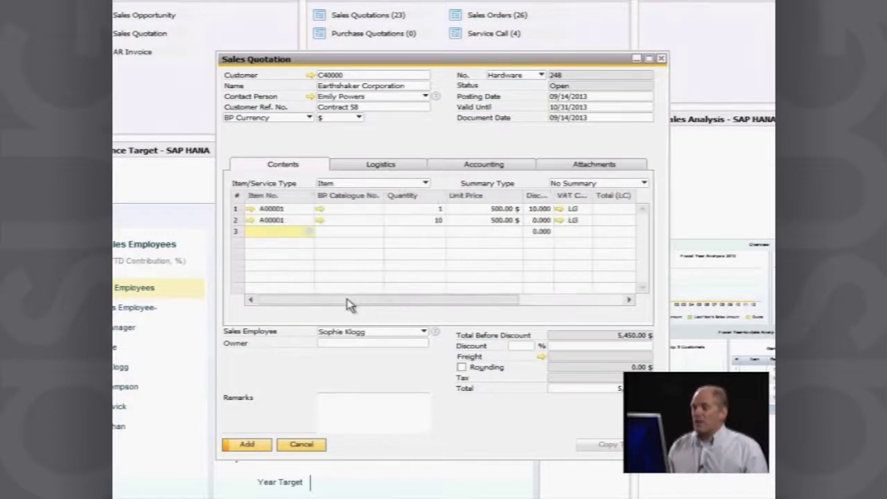
{"action": "left_click", "coordinate": [261, 446]}
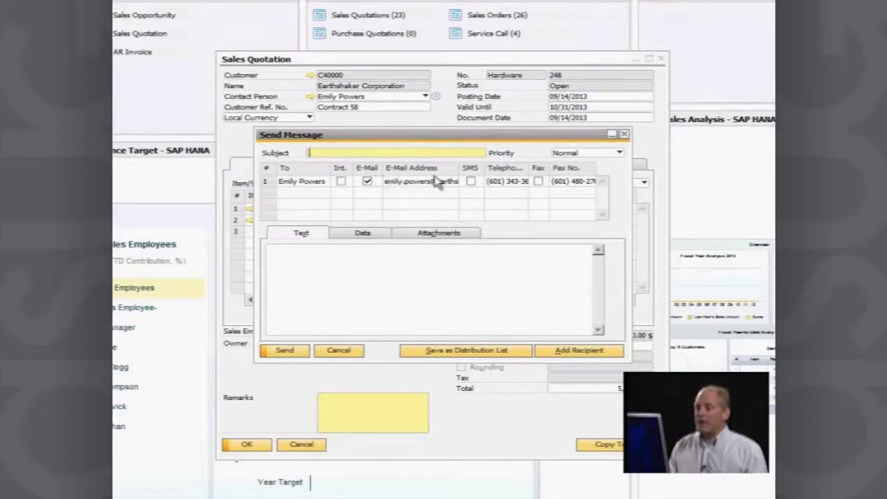
Check the quotation message's Text, Data and Attachments tabs, then bring up the user recipient list
{"action": "left_click", "coordinate": [390, 258]}
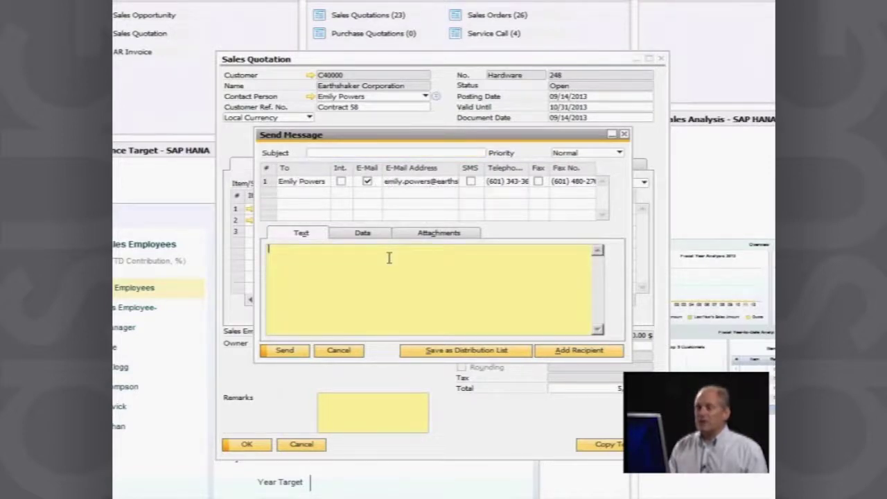
{"action": "left_click", "coordinate": [362, 234]}
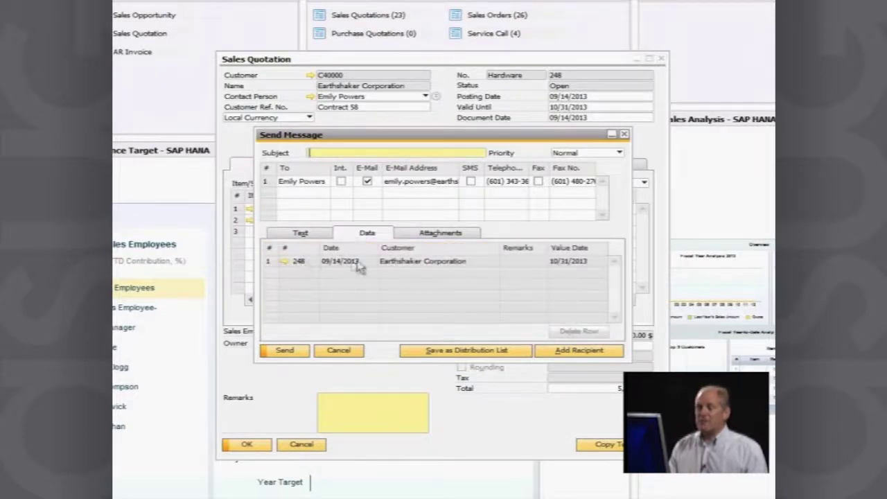
{"action": "left_click", "coordinate": [438, 234]}
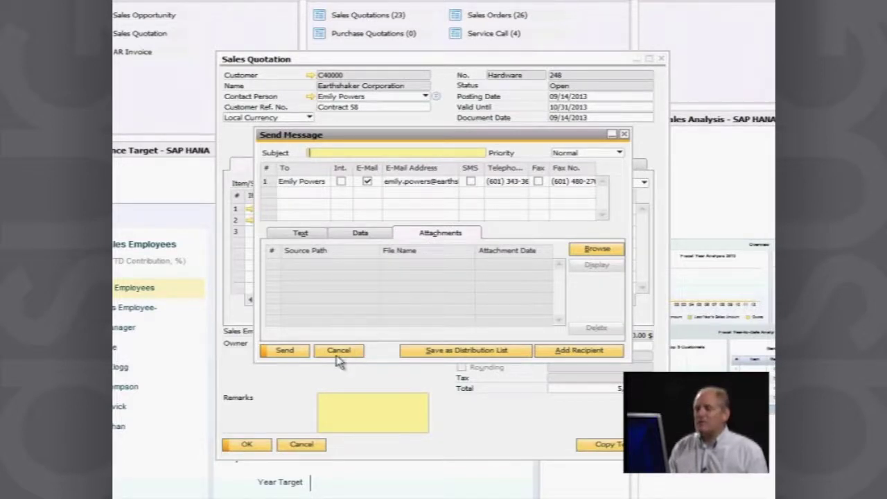
{"action": "left_click", "coordinate": [579, 352]}
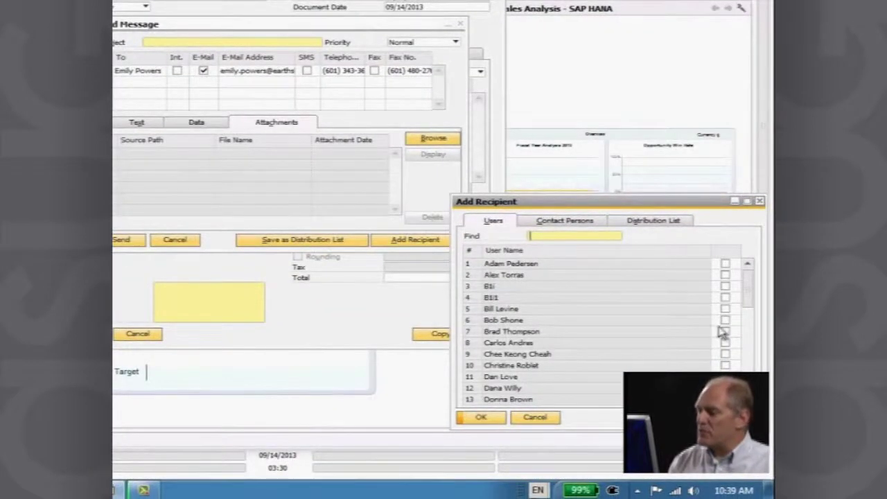
Add one more system user as a recipient, then discard the message without sending it
{"action": "left_click", "coordinate": [725, 321]}
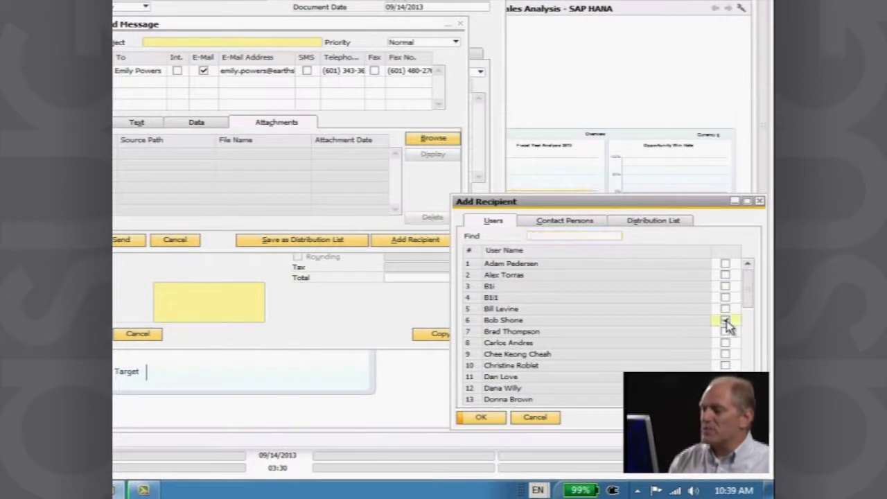
{"action": "left_click", "coordinate": [490, 423]}
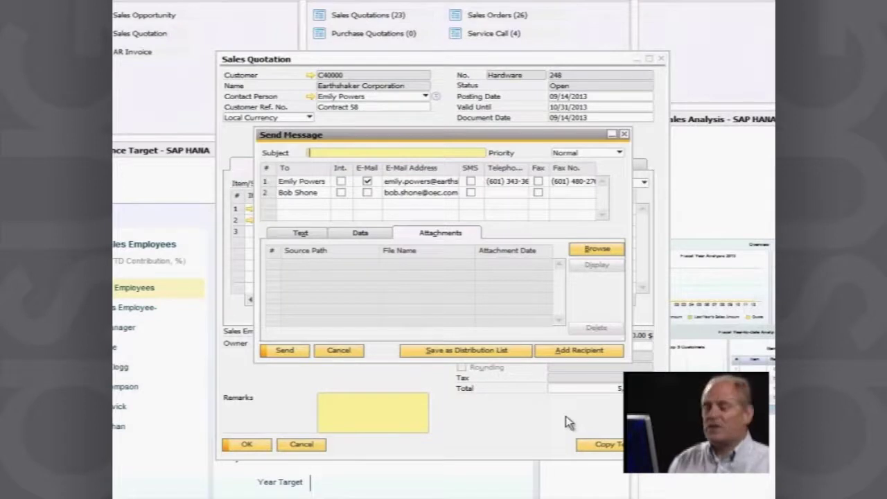
{"action": "left_click", "coordinate": [339, 351]}
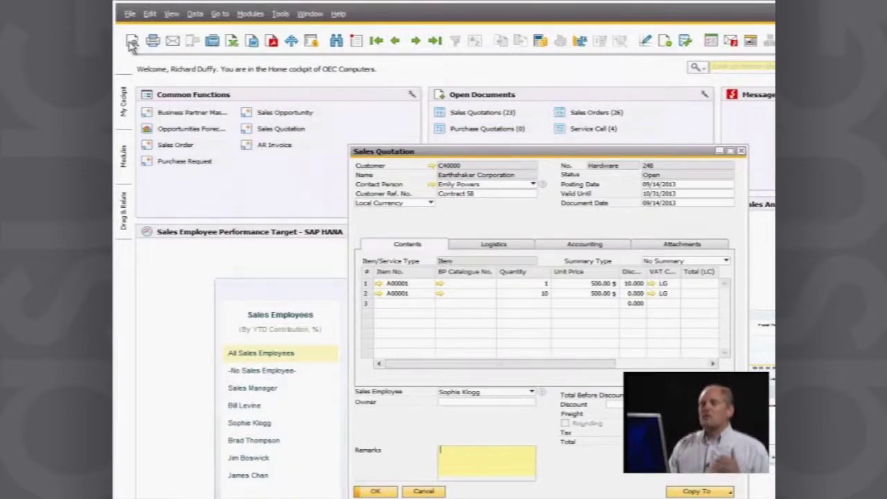
{"action": "left_click", "coordinate": [131, 41]}
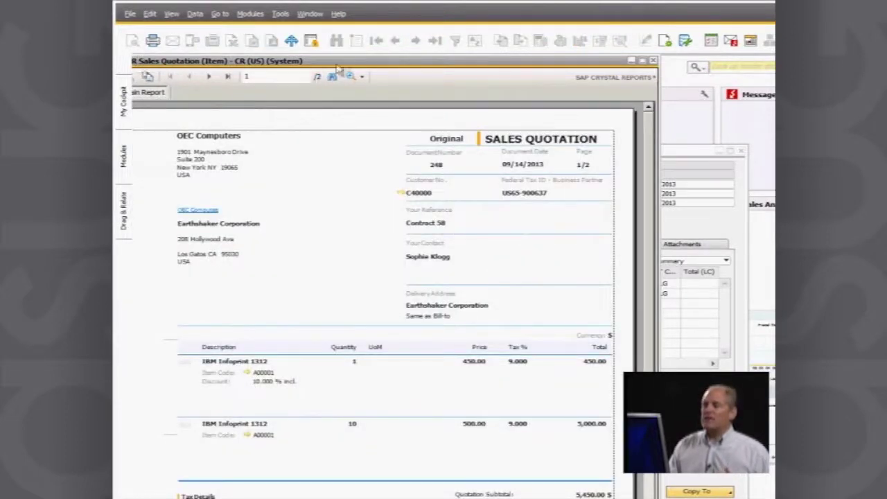
{"action": "left_click_drag", "start_coordinate": [379, 65], "coordinate": [490, 80]}
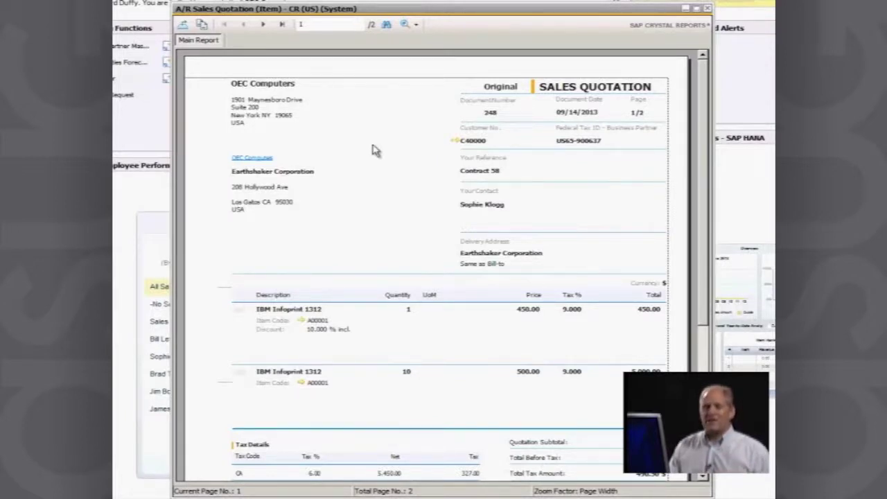
{"action": "left_click", "coordinate": [356, 170]}
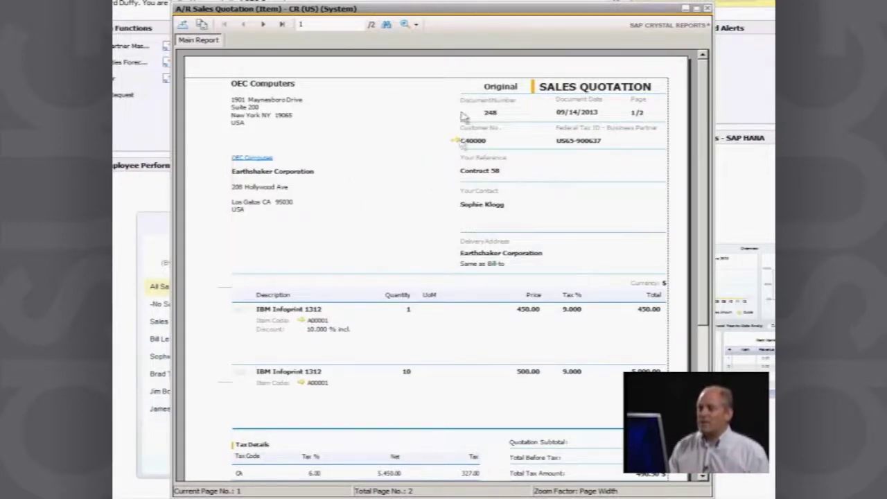
{"action": "left_click", "coordinate": [651, 476]}
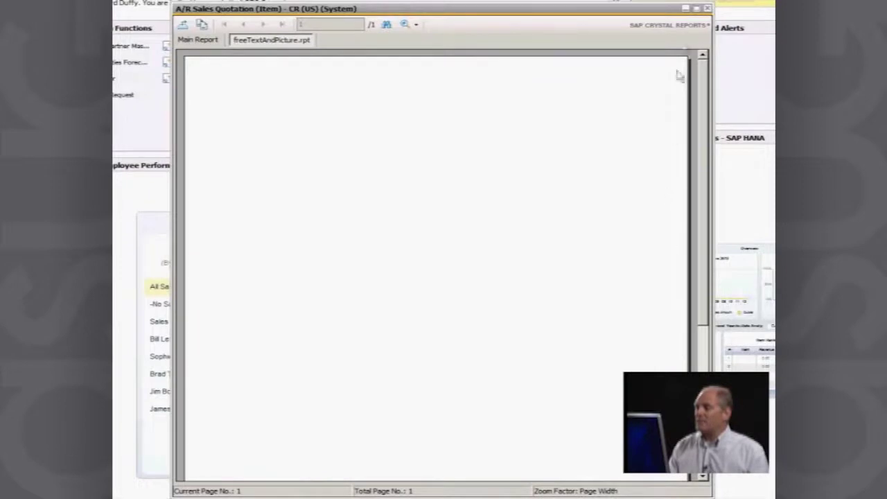
{"action": "left_click", "coordinate": [707, 9]}
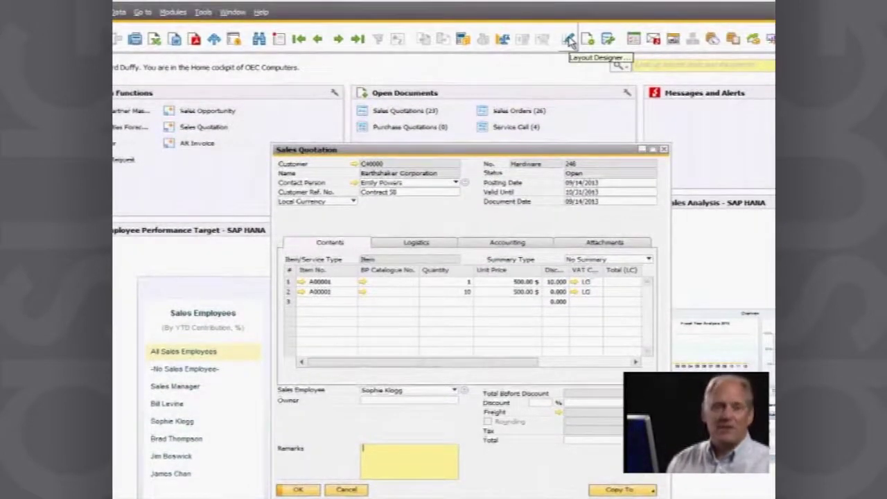
Dismiss the print layout choice and list the documents quotation 248 can be copied into
{"action": "left_click", "coordinate": [568, 39]}
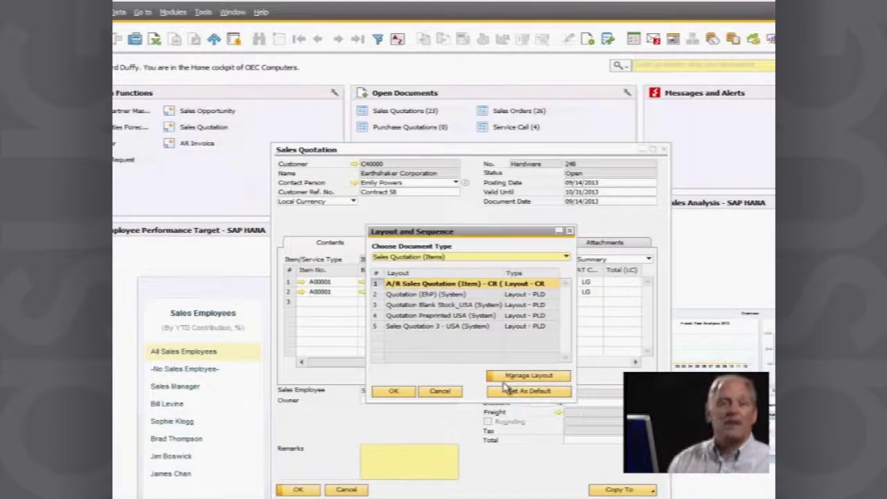
{"action": "left_click", "coordinate": [439, 391]}
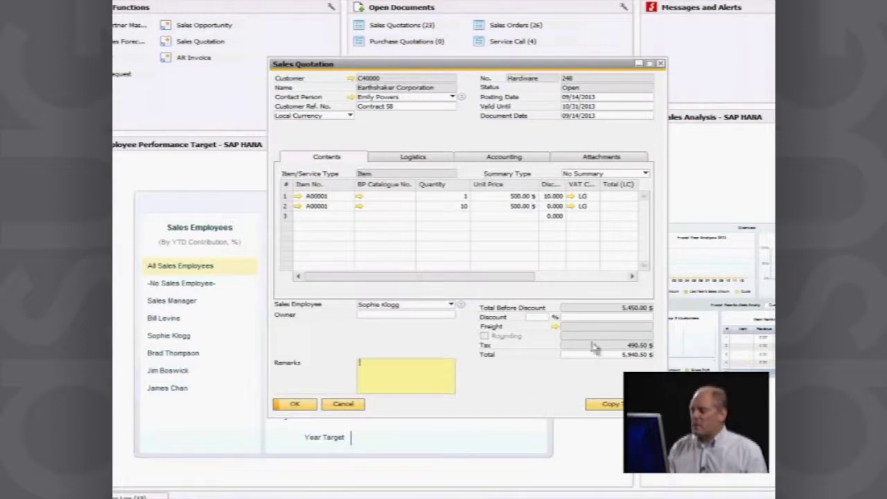
{"action": "left_click", "coordinate": [614, 404]}
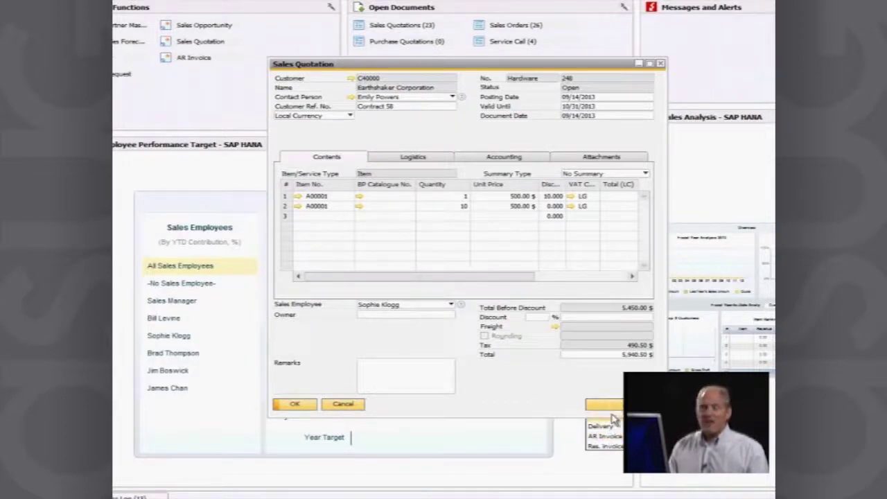
Copy quotation 248 into new sales order 247 for Earthshaker Corporation
{"action": "left_click", "coordinate": [609, 416]}
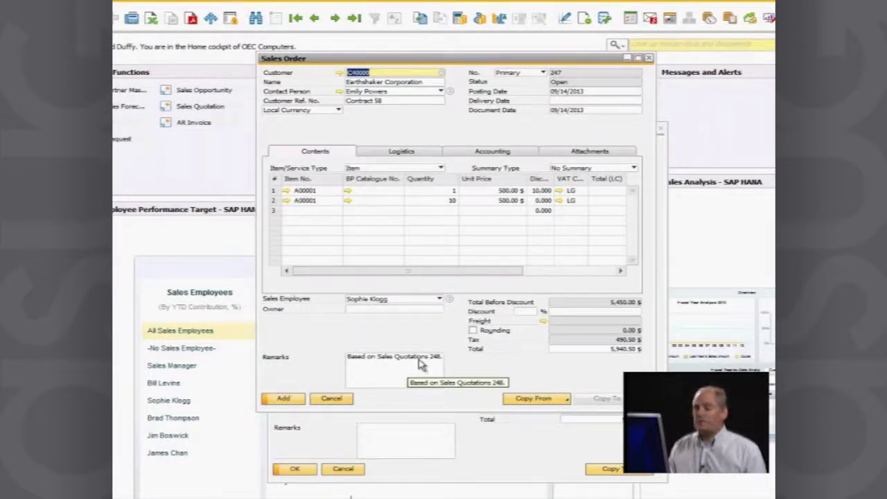
{"action": "left_click", "coordinate": [284, 401]}
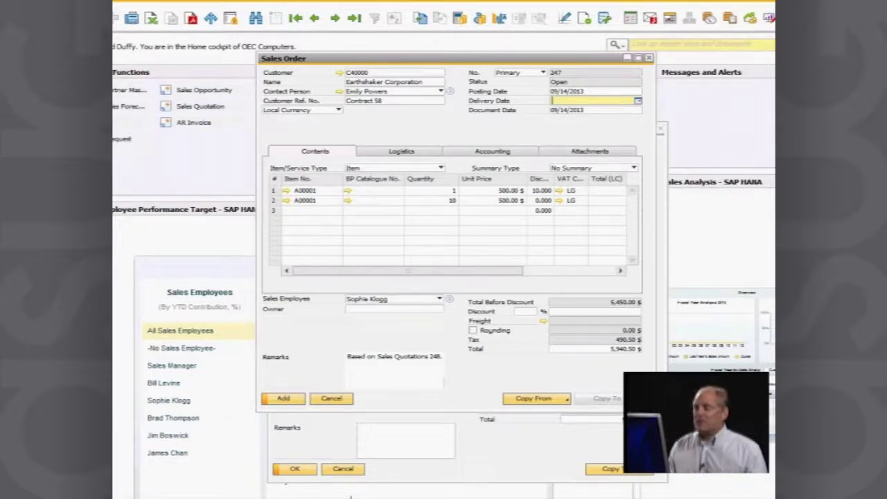
{"action": "left_click", "coordinate": [637, 101]}
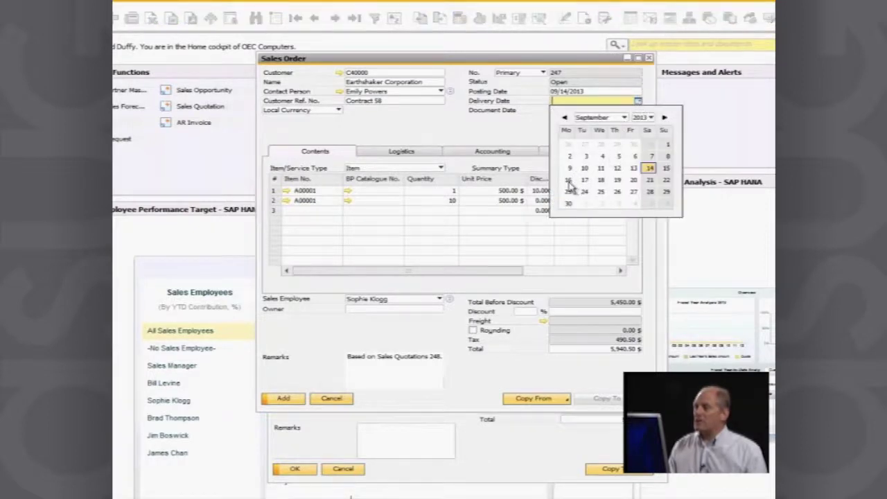
Set sales order 247's delivery date to 09/16/2013, apply it to every row, and add the order
{"action": "left_click", "coordinate": [569, 181]}
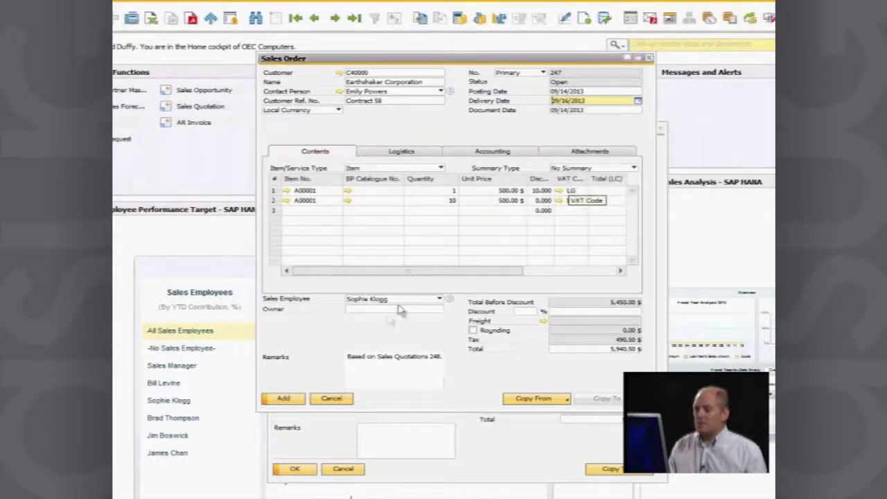
{"action": "left_click", "coordinate": [289, 401]}
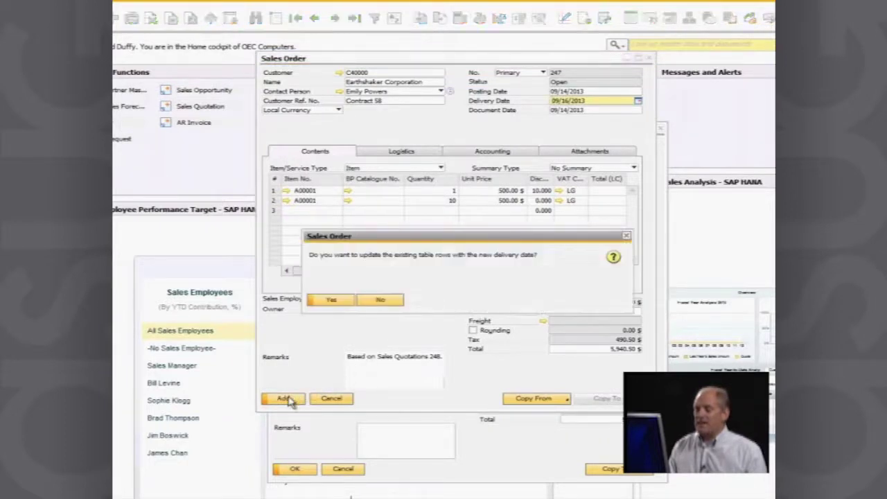
{"action": "left_click", "coordinate": [335, 300]}
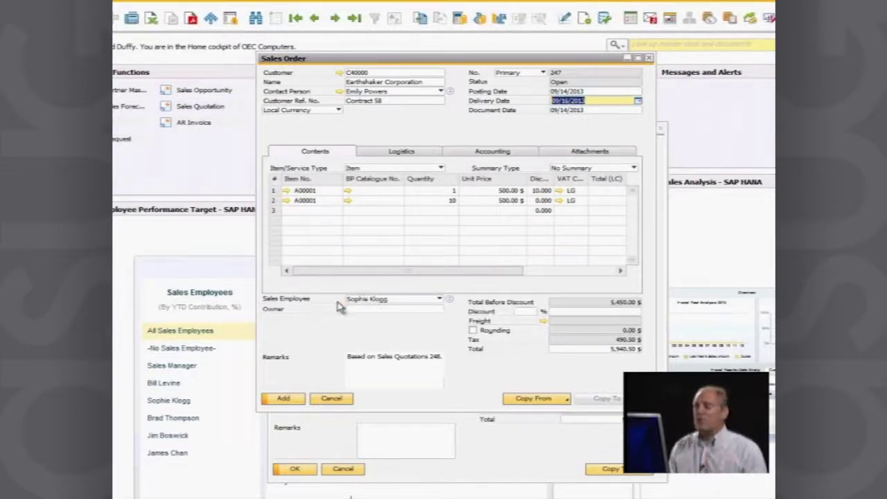
{"action": "left_click", "coordinate": [297, 406]}
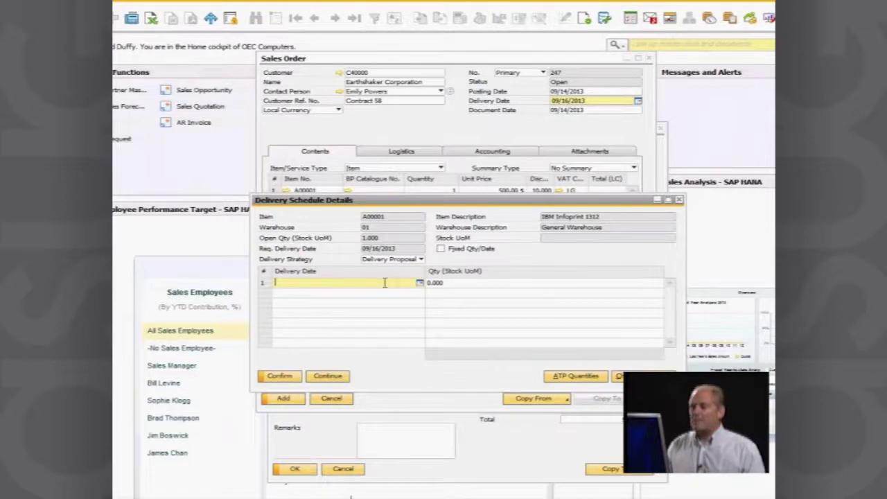
Choose the Delivery Proposal strategy and schedule row 1 of A00001 for the 16th
{"action": "left_click", "coordinate": [419, 260]}
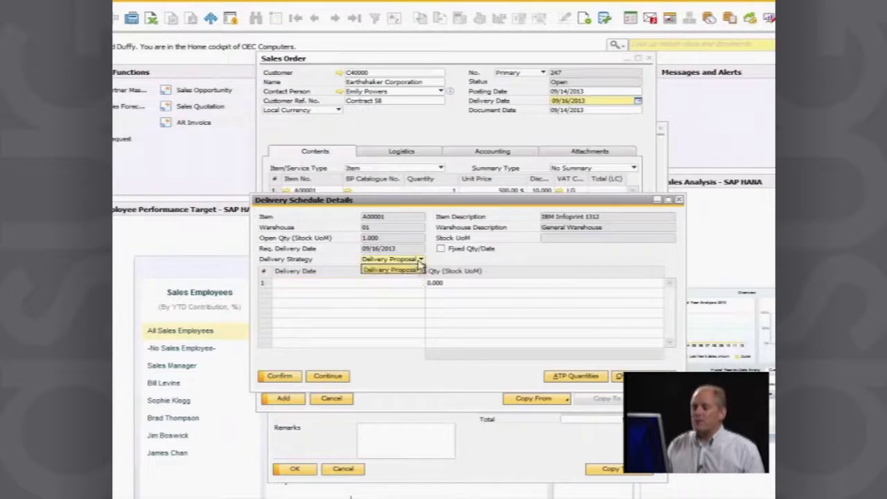
{"action": "left_click", "coordinate": [418, 283]}
{"action": "left_click", "coordinate": [418, 284]}
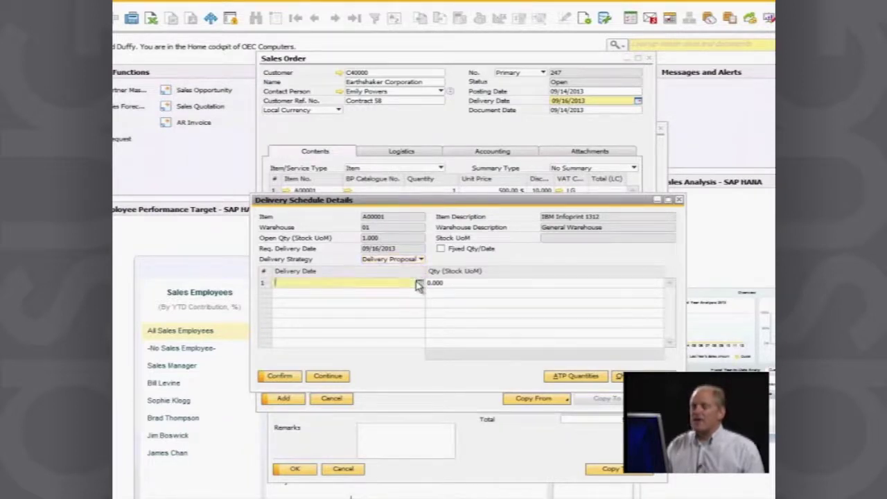
{"action": "left_click", "coordinate": [419, 283]}
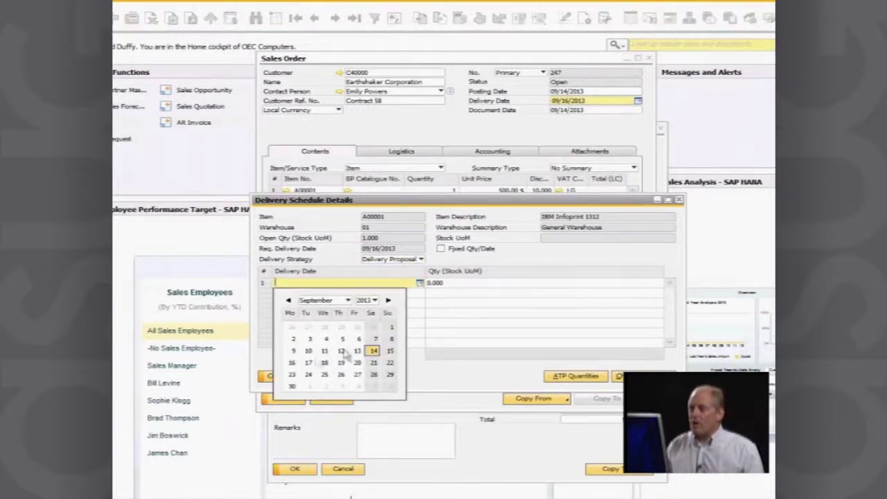
{"action": "left_click", "coordinate": [293, 363]}
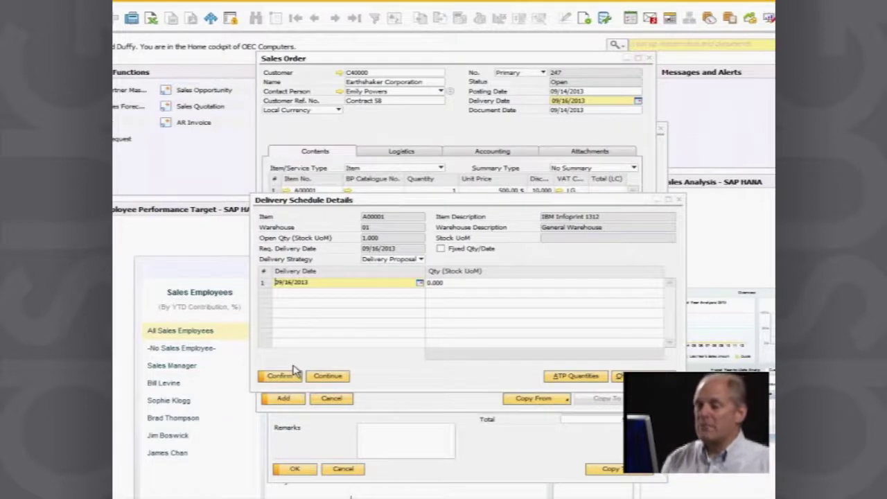
{"action": "left_click", "coordinate": [291, 376]}
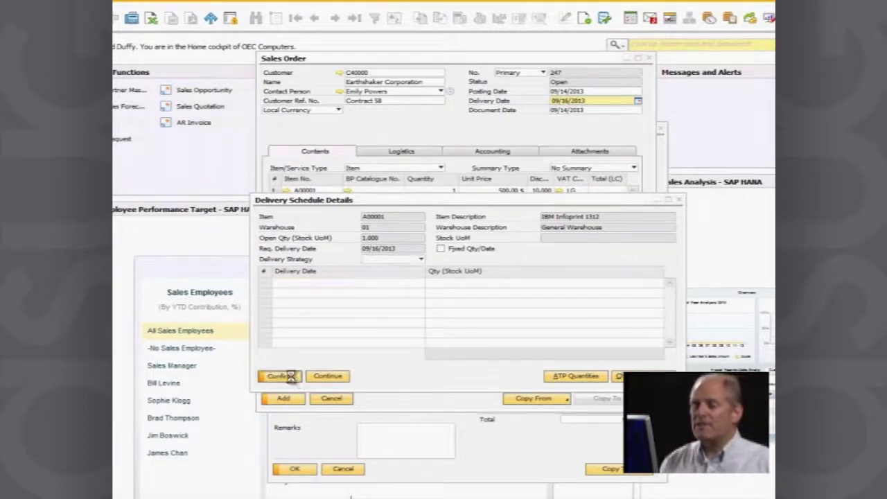
Re-enter row 1's delivery date as 09/16/2013, update the schedule, and return to the order
{"action": "left_click", "coordinate": [364, 284]}
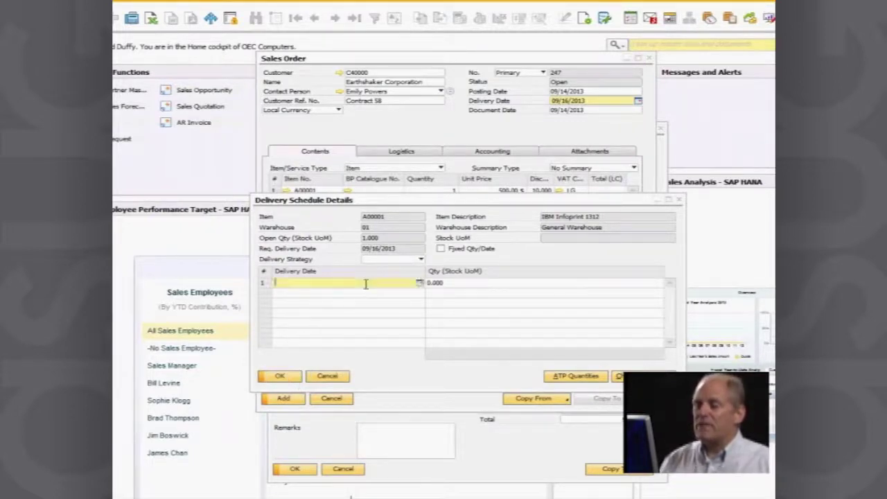
{"action": "left_click", "coordinate": [419, 283]}
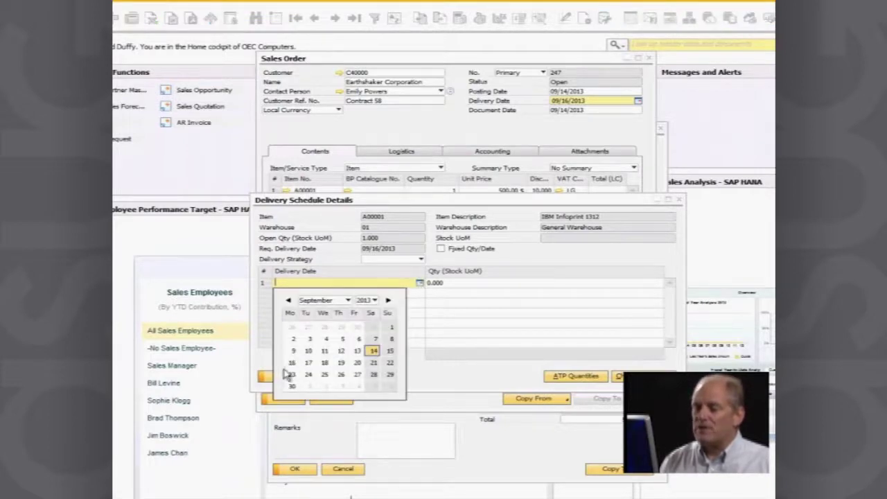
{"action": "left_click", "coordinate": [291, 363]}
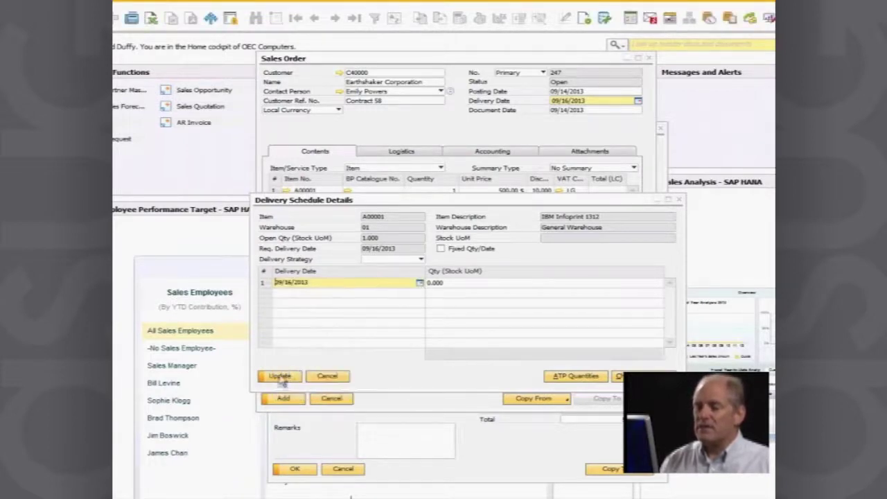
{"action": "left_click", "coordinate": [280, 378]}
{"action": "left_click", "coordinate": [283, 377]}
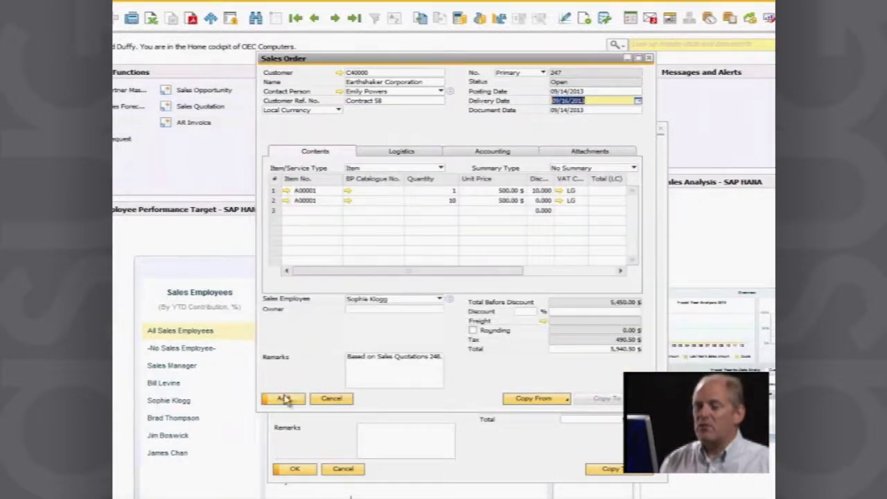
Add sales order 247, then recall it as the last record for review
{"action": "left_click", "coordinate": [287, 402]}
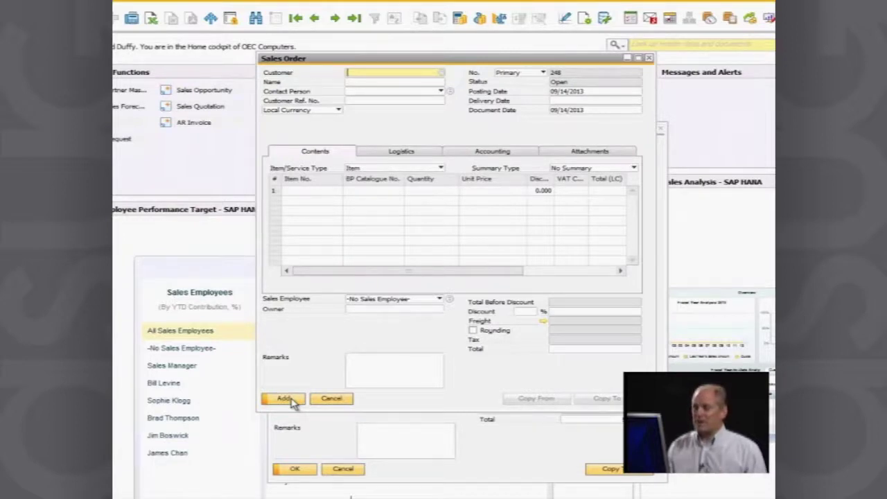
{"action": "left_click", "coordinate": [353, 19]}
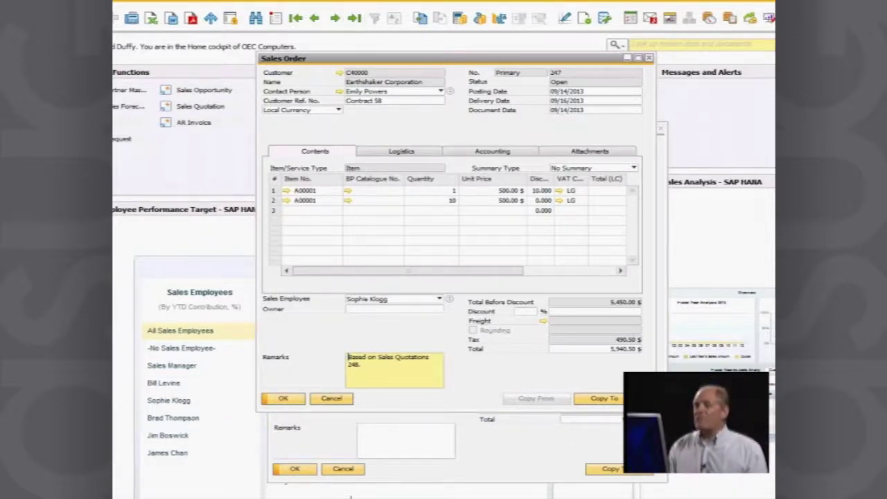
Copy sales order 247 into AR invoice 225 and decline adding it at zero total
{"action": "left_click", "coordinate": [604, 399]}
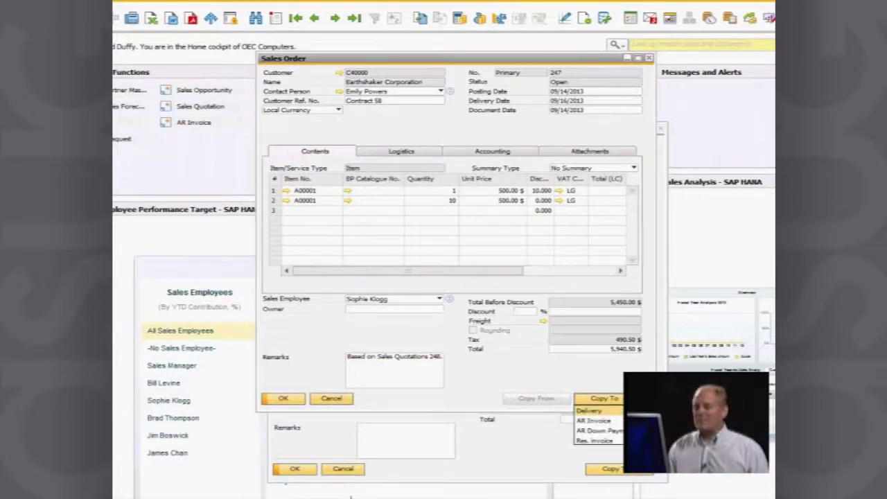
{"action": "left_click", "coordinate": [610, 421]}
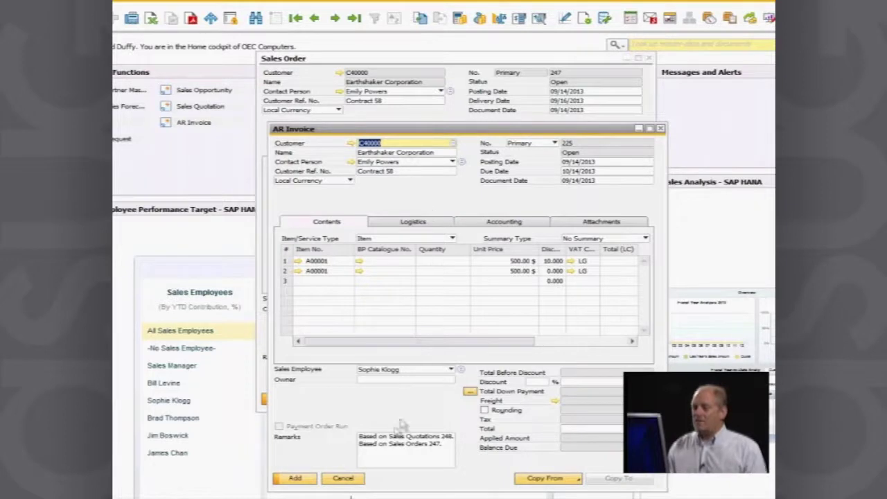
{"action": "left_click", "coordinate": [304, 478]}
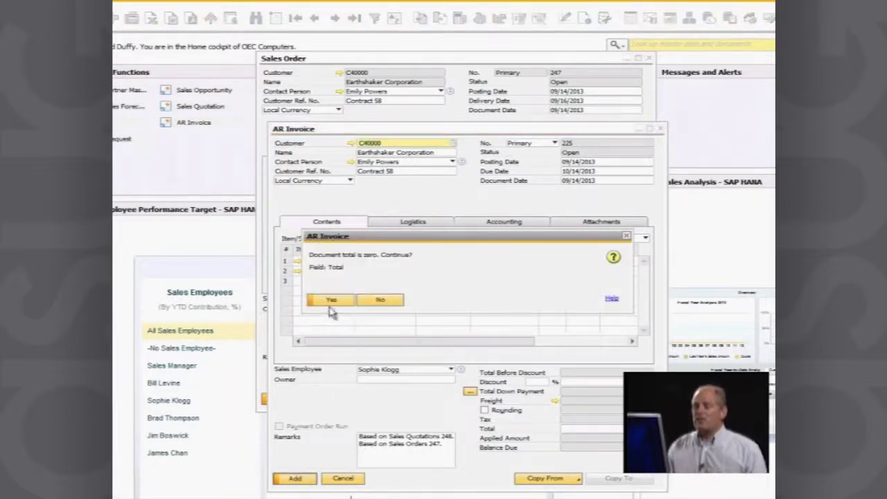
{"action": "left_click", "coordinate": [385, 302]}
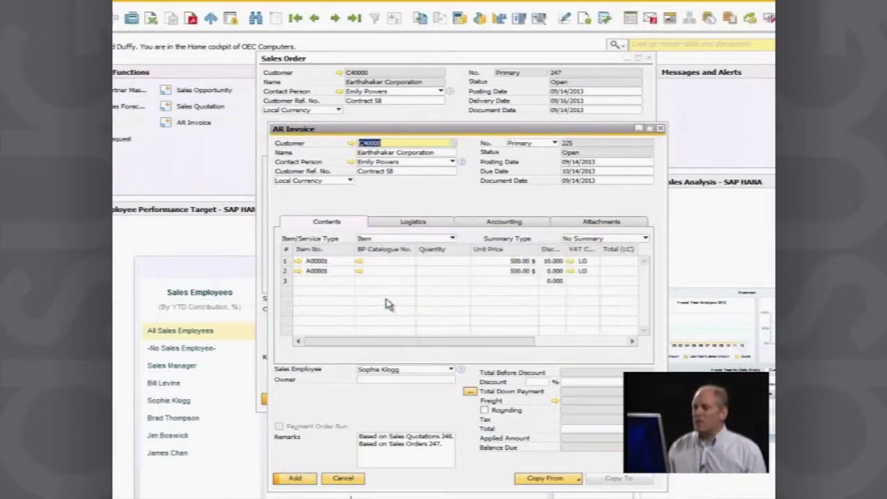
Set the quantity of both A00001 invoice lines to 1
{"action": "left_click", "coordinate": [437, 262]}
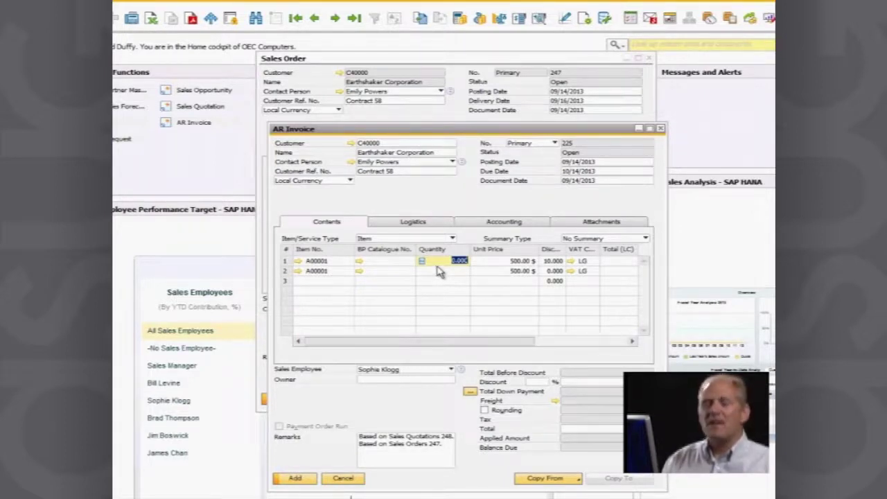
{"action": "type", "text": "1"}
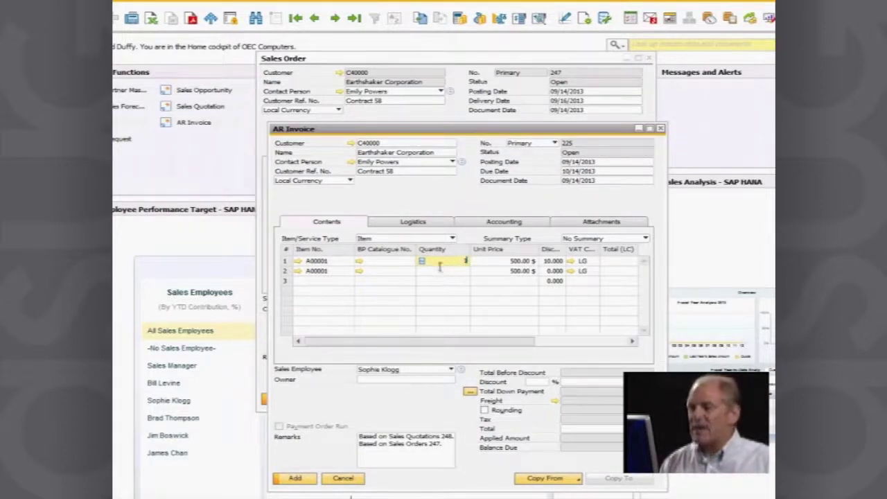
{"action": "left_click", "coordinate": [455, 271]}
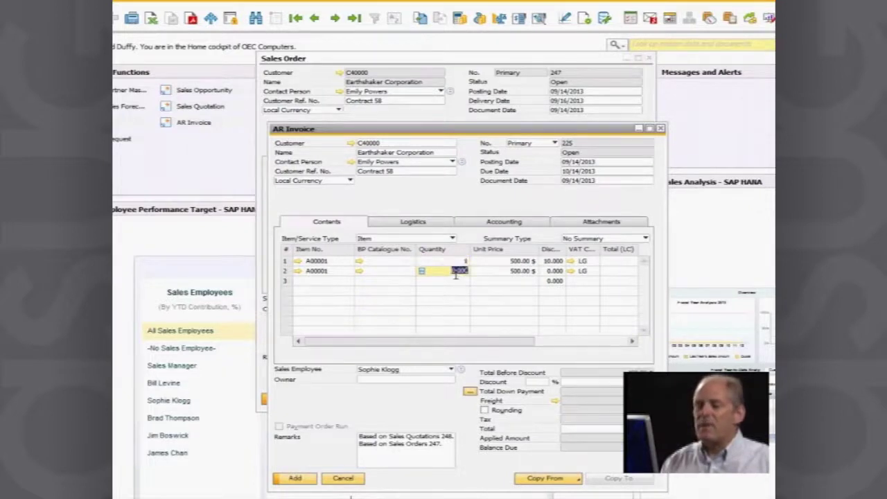
{"action": "type", "text": "1"}
{"action": "key", "text": "Tab"}
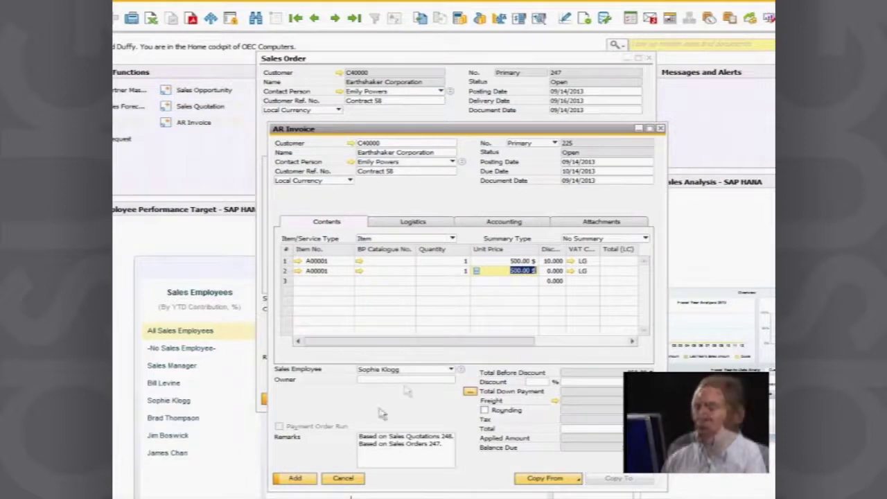
Add the AR invoice and confirm it cannot be changed afterwards
{"action": "left_click", "coordinate": [296, 478]}
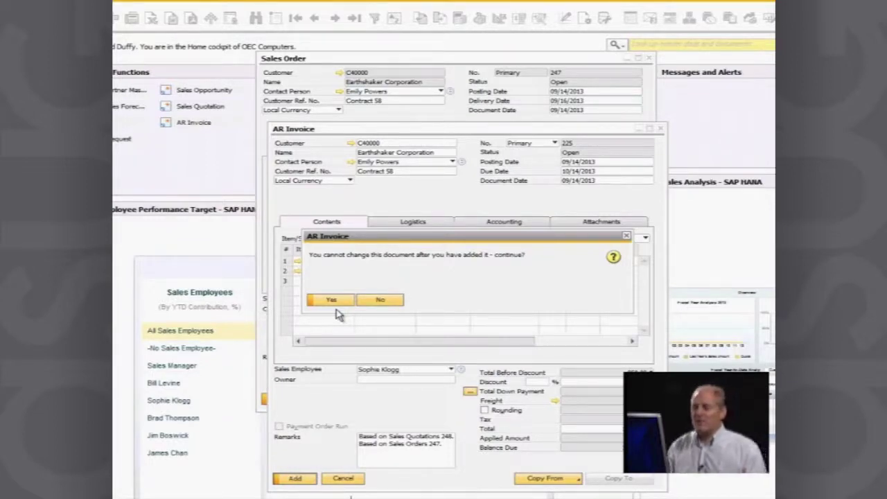
{"action": "left_click", "coordinate": [333, 300]}
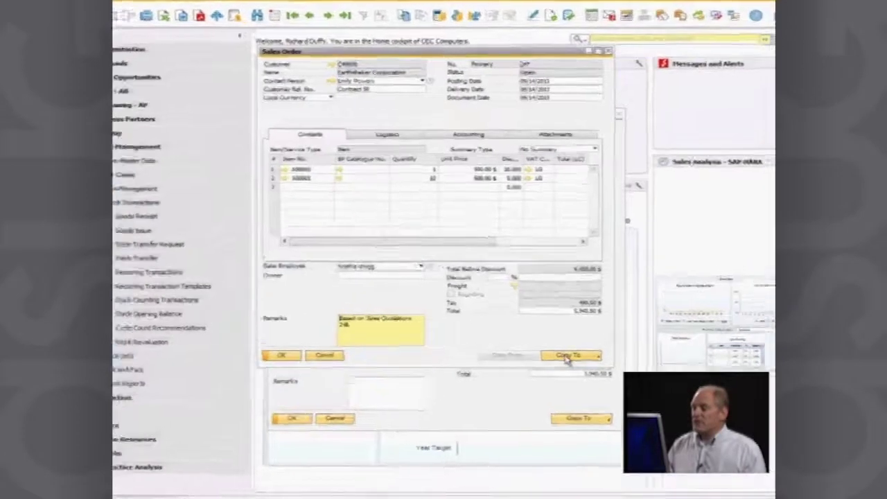
Copy sales order 247 to a delivery, add it as delivery 246, and reopen it
{"action": "left_click", "coordinate": [540, 320]}
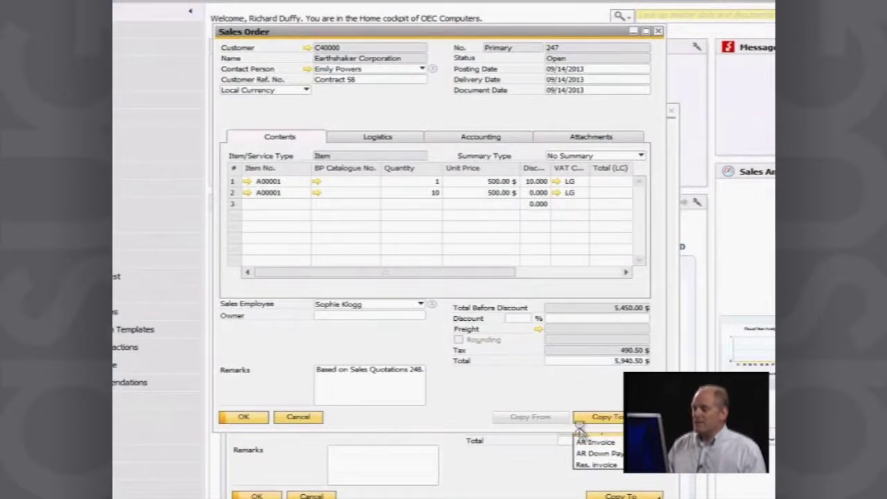
{"action": "left_click", "coordinate": [586, 431]}
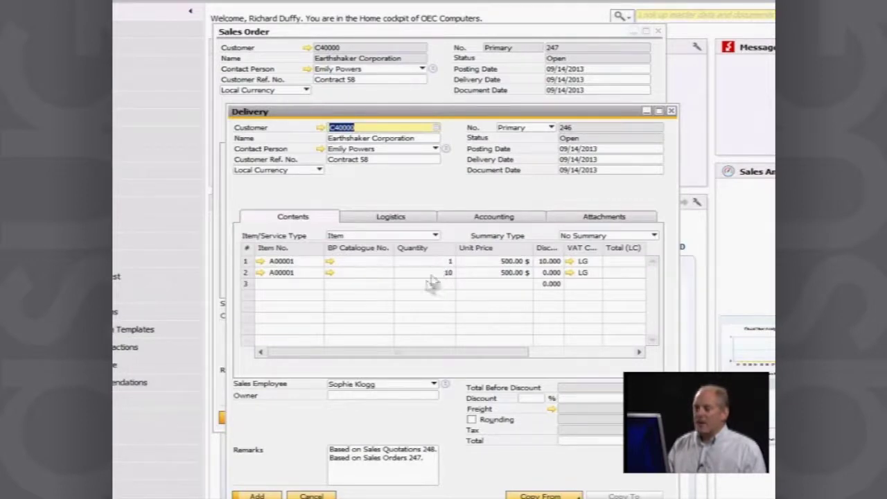
{"action": "left_click", "coordinate": [256, 496]}
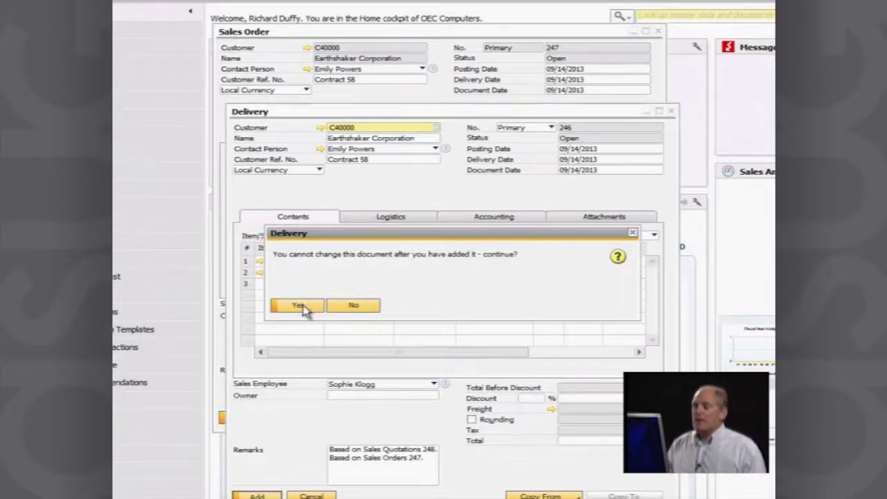
{"action": "left_click", "coordinate": [299, 306]}
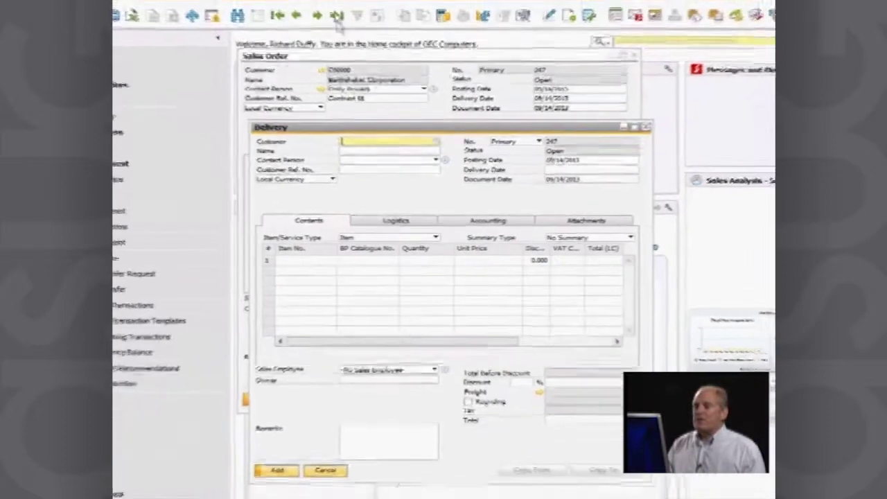
{"action": "left_click", "coordinate": [337, 19]}
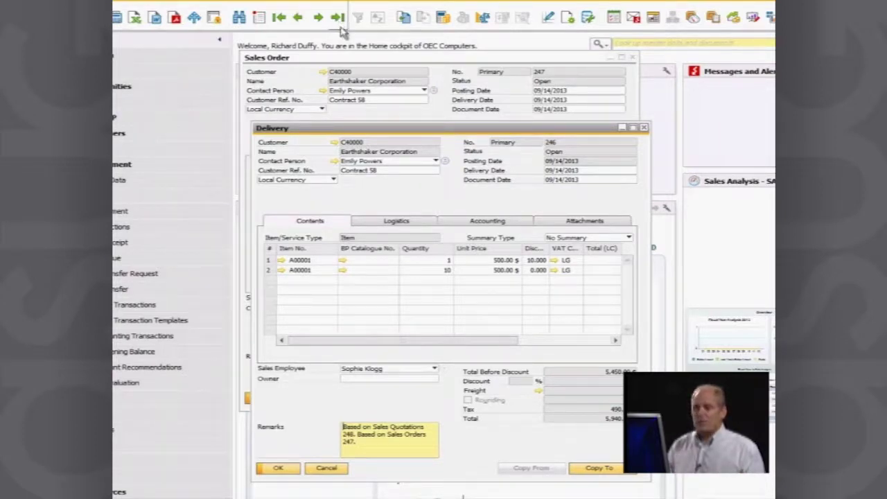
{"action": "left_click", "coordinate": [627, 472]}
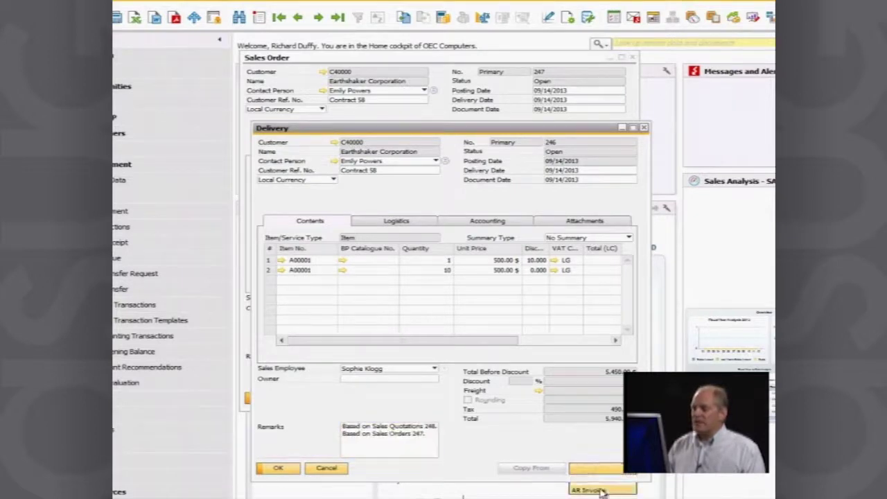
Copy delivery 246 into a new AR invoice via Copy To
{"action": "left_click", "coordinate": [600, 490]}
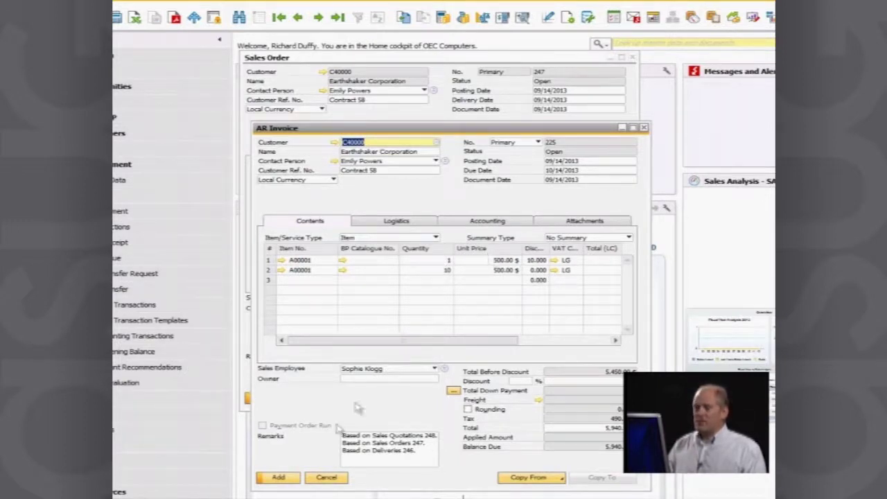
Add and confirm AR invoice 225, then cancel the blank invoice 226
{"action": "left_click", "coordinate": [286, 479]}
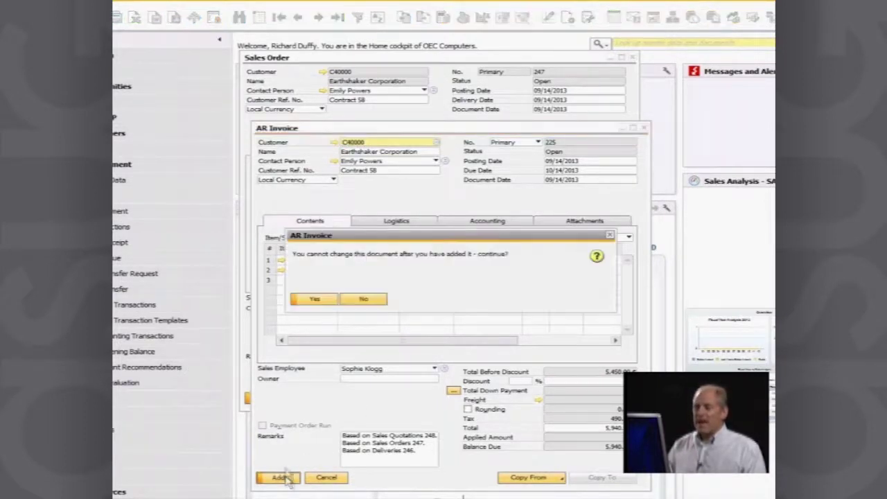
{"action": "left_click", "coordinate": [309, 300]}
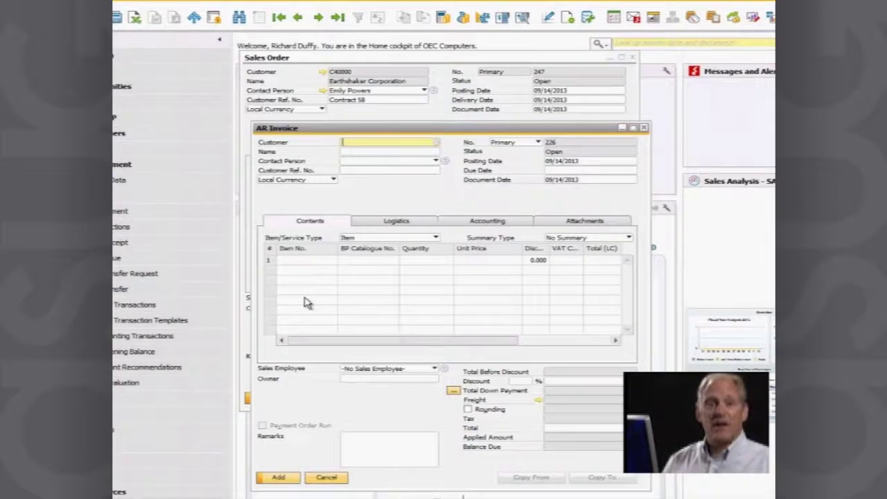
{"action": "left_click", "coordinate": [326, 478]}
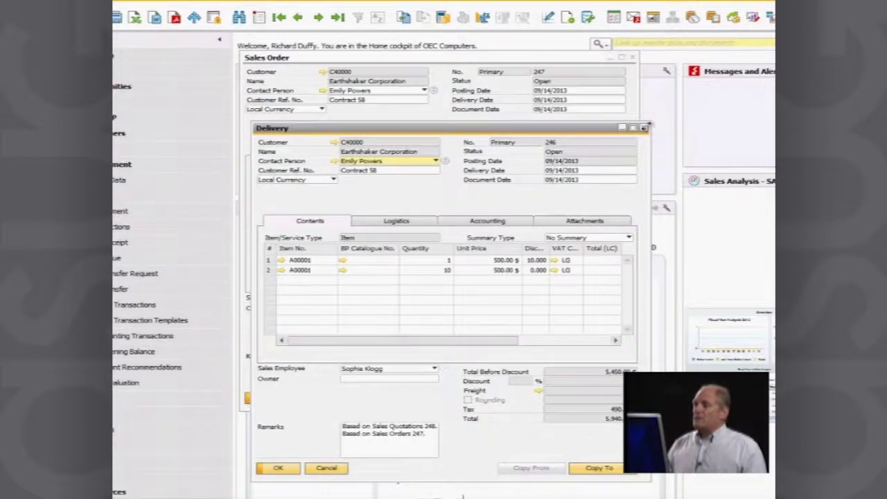
Close delivery 246, sales order 247 and quotation 248, then expand Banking
{"action": "left_click", "coordinate": [644, 129]}
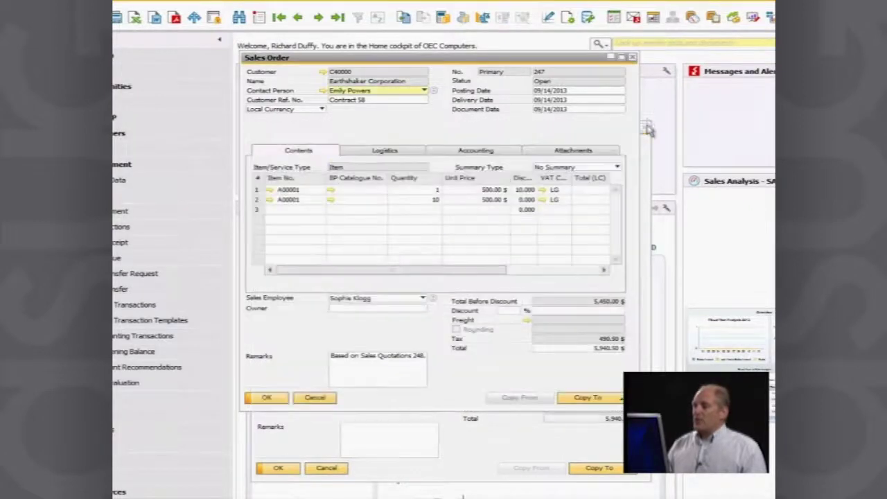
{"action": "left_click", "coordinate": [632, 59]}
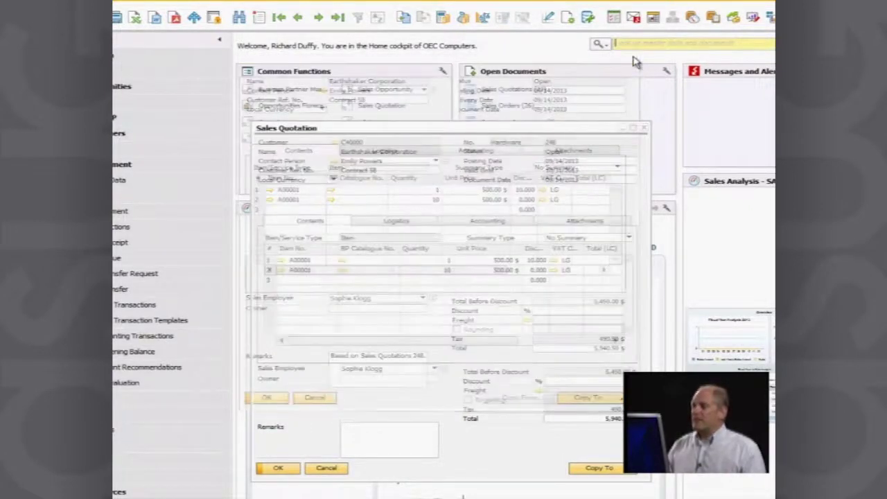
{"action": "left_click", "coordinate": [644, 128]}
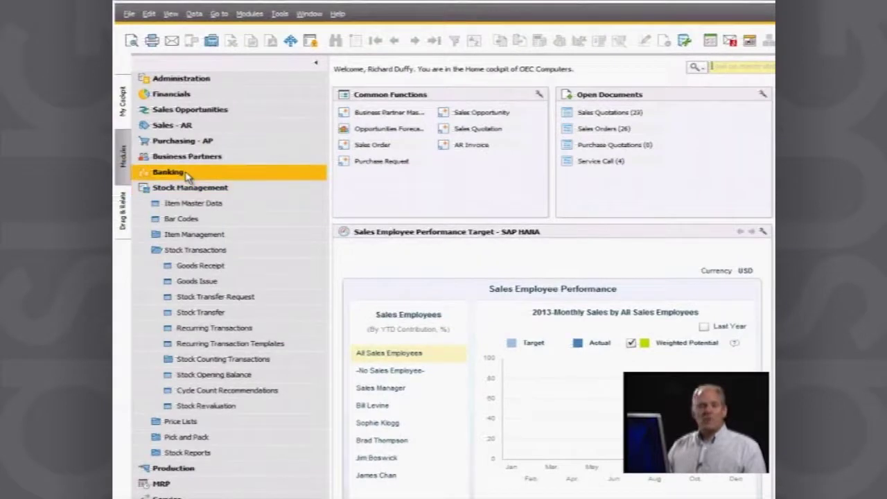
{"action": "left_click", "coordinate": [185, 175]}
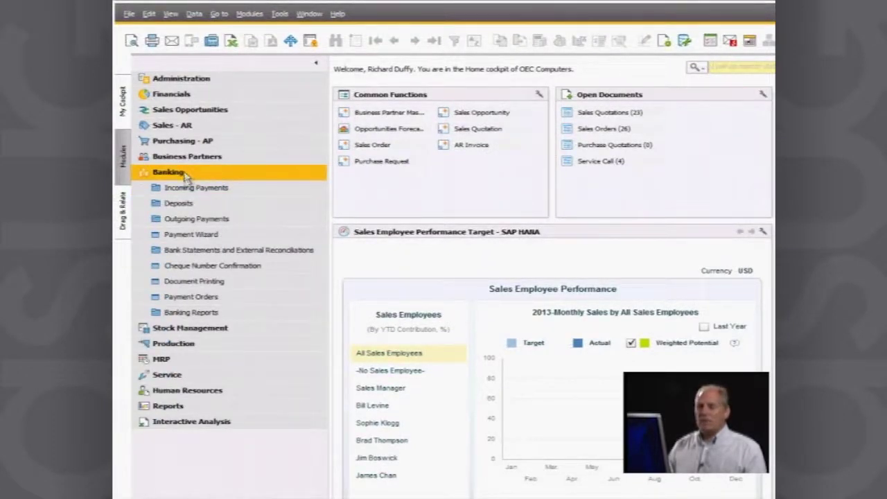
Open a blank Incoming Payments form, document 72, from Banking
{"action": "left_click", "coordinate": [187, 190]}
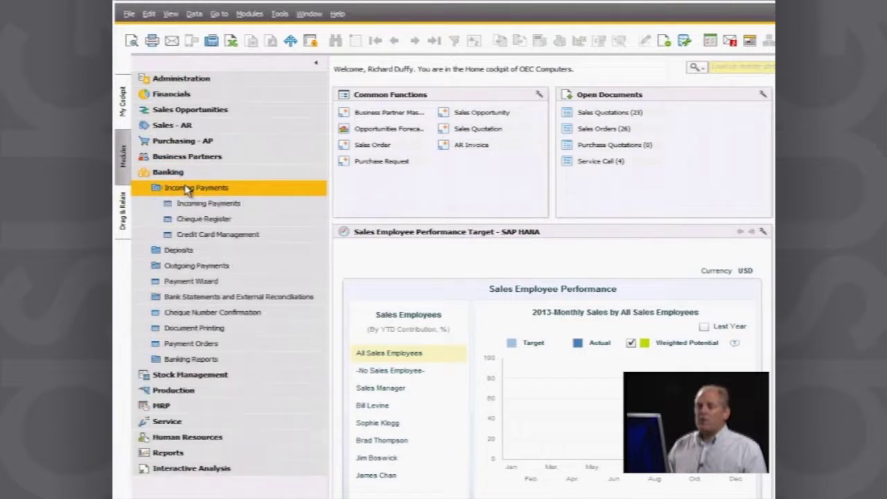
{"action": "left_click", "coordinate": [201, 206]}
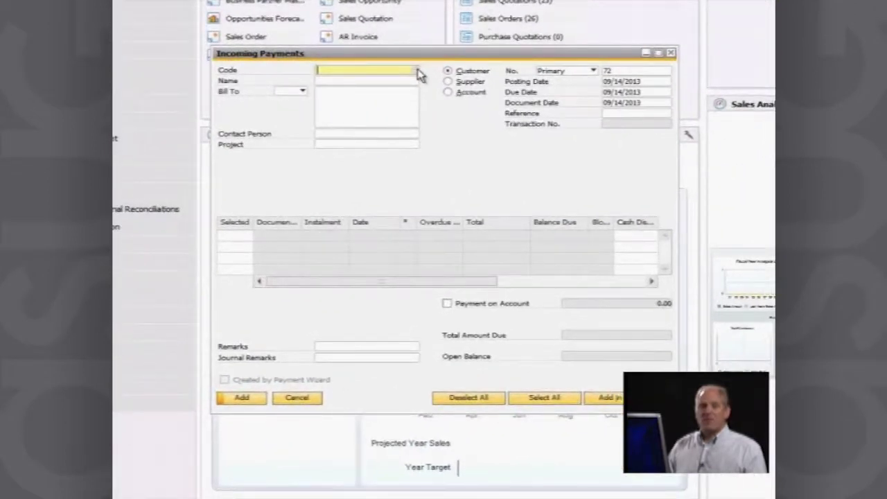
Set payment 72 to Earthshaker Corporation, tick invoice 225, and enter reference 'Ref 34'
{"action": "left_click", "coordinate": [416, 71]}
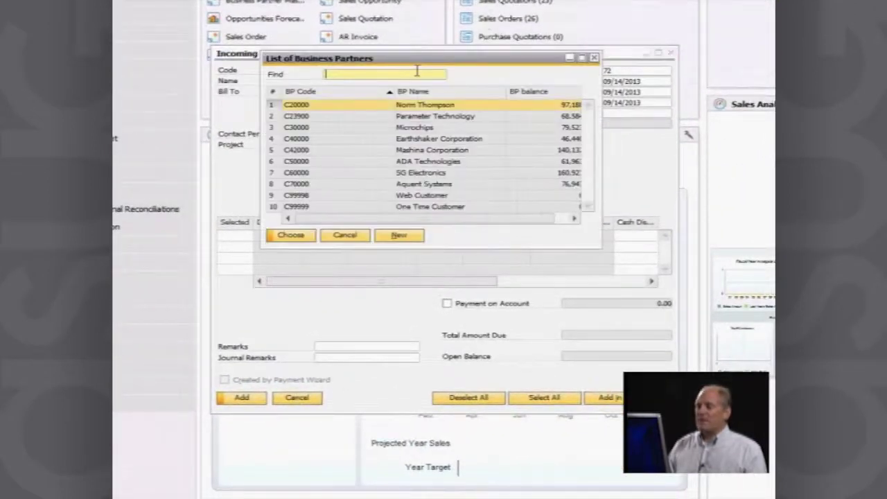
{"action": "double_click", "coordinate": [420, 141]}
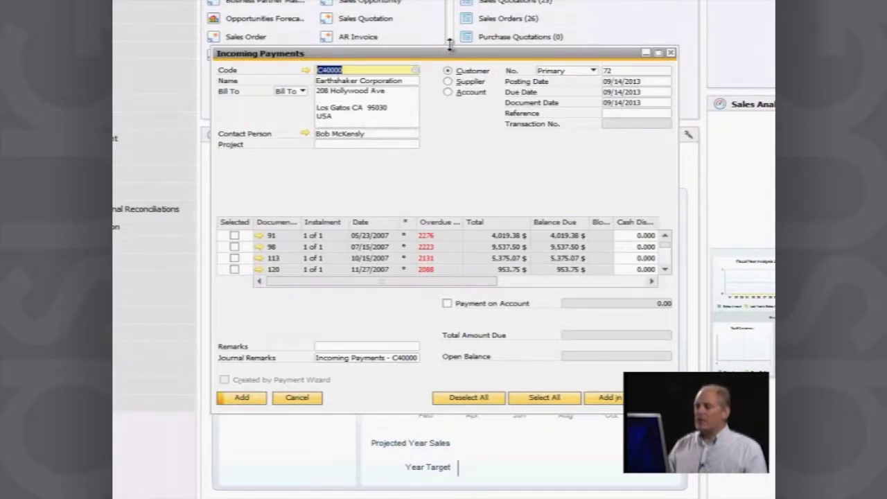
{"action": "left_click_drag", "start_coordinate": [450, 44], "coordinate": [436, 3]}
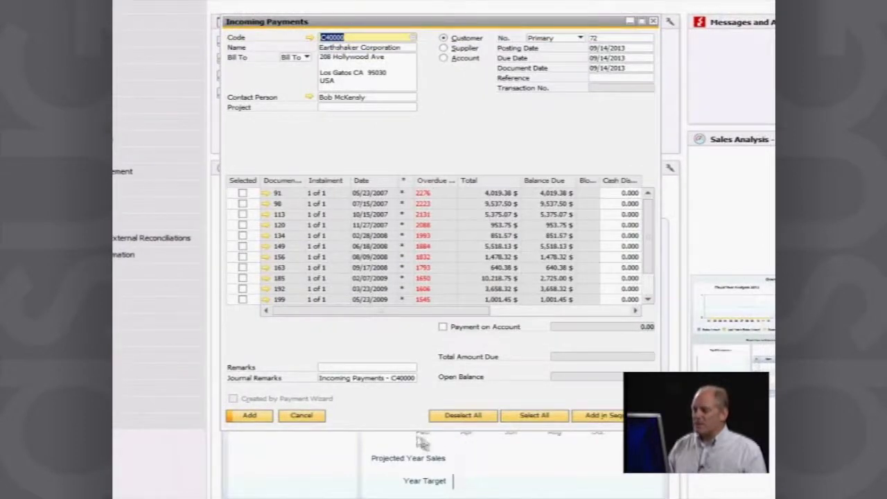
{"action": "left_click_drag", "start_coordinate": [413, 430], "coordinate": [408, 498]}
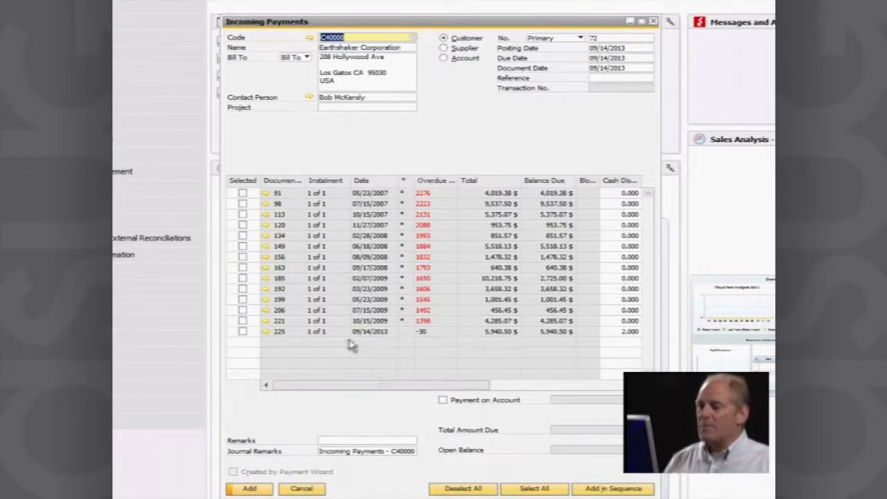
{"action": "left_click", "coordinate": [242, 332]}
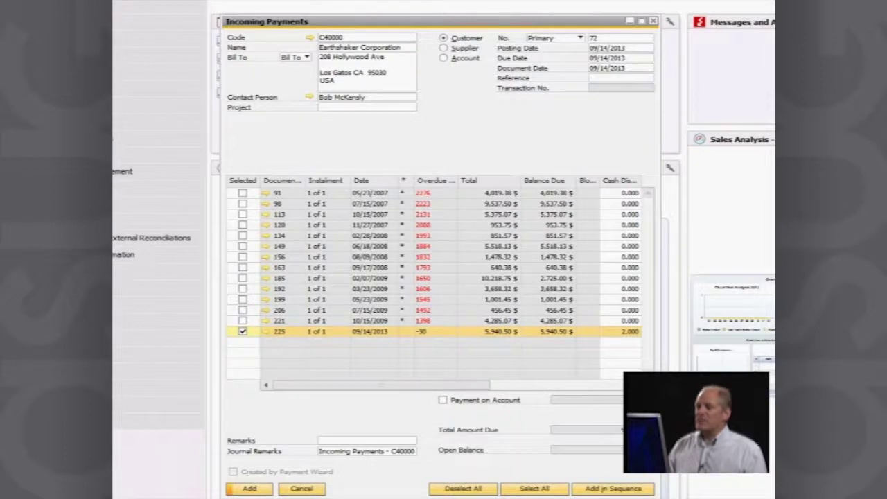
{"action": "left_click", "coordinate": [611, 77]}
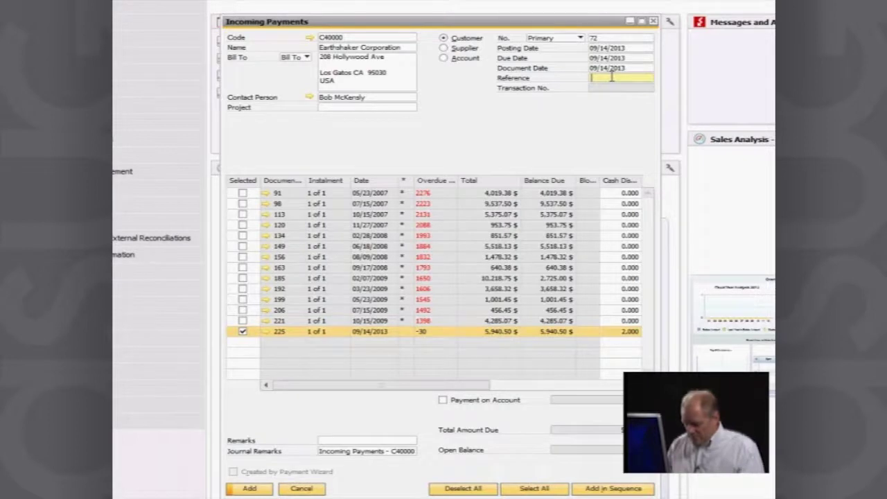
{"action": "type", "text": "Ref"}
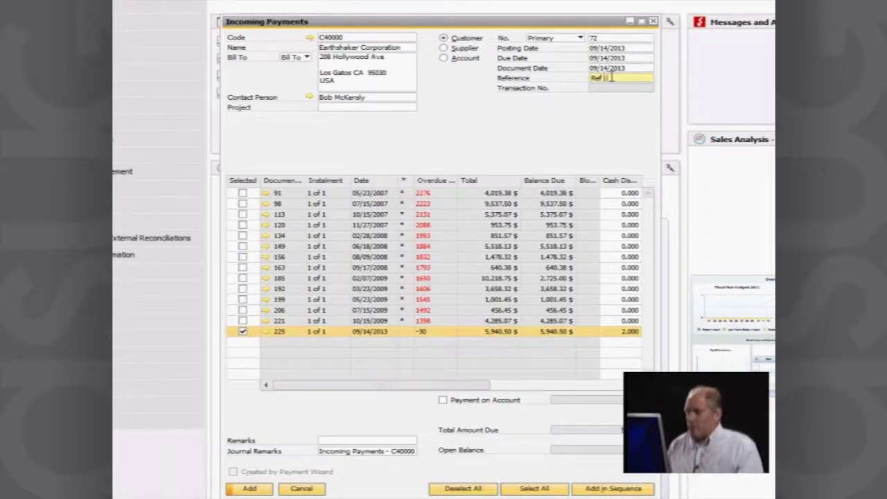
{"action": "type", "text": " 34"}
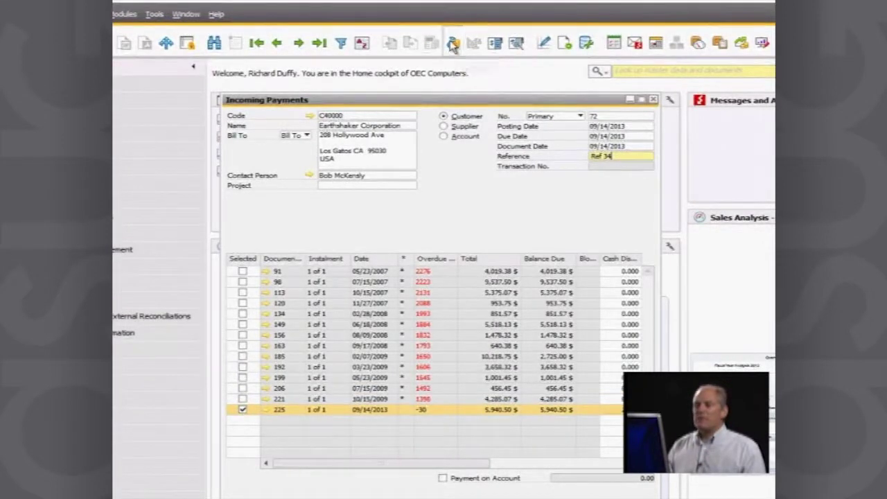
Record cheque number 3435 for 5,821.69 in Payment Means and accept it
{"action": "left_click", "coordinate": [452, 43]}
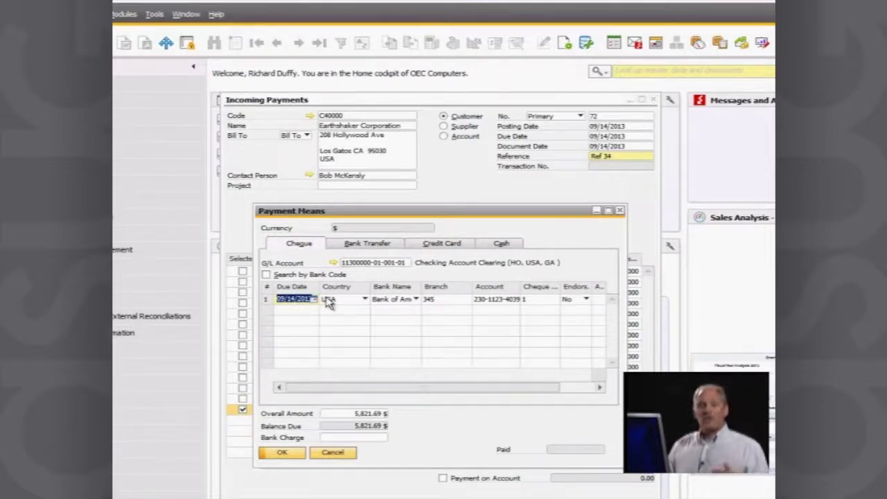
{"action": "left_click", "coordinate": [539, 300]}
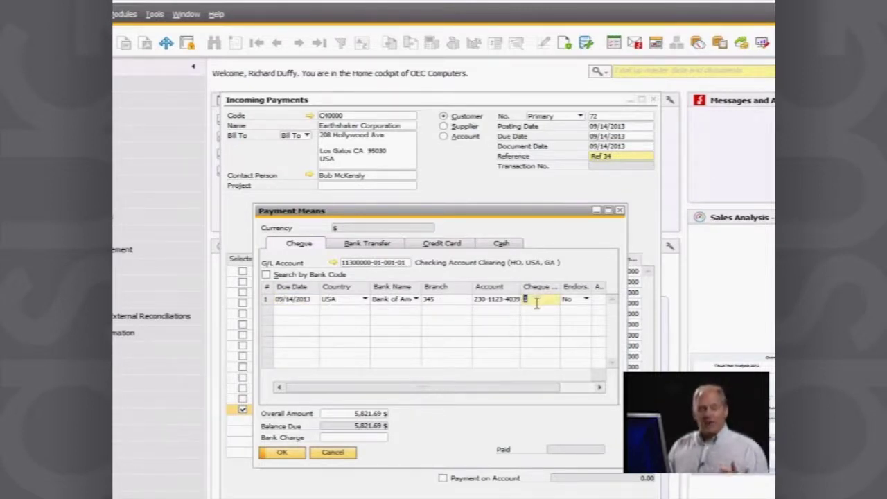
{"action": "type", "text": "3435"}
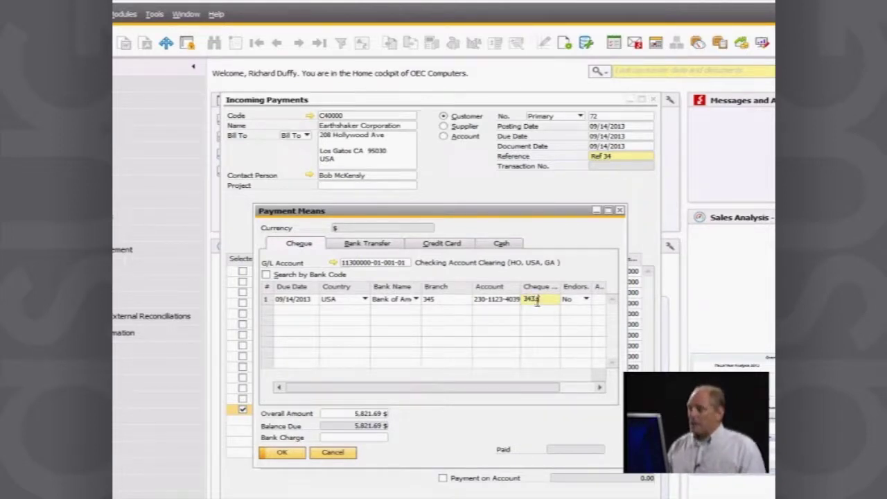
{"action": "key", "text": "Tab"}
{"action": "key", "text": "Tab"}
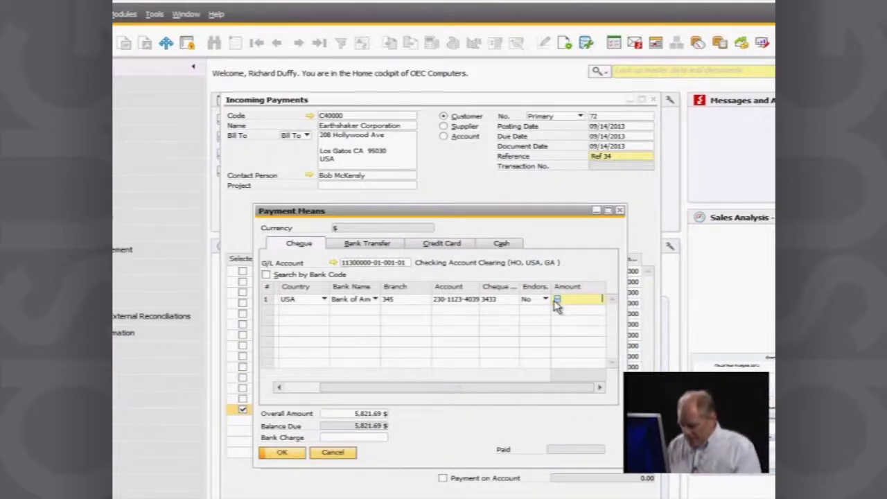
{"action": "type", "text": "21"}
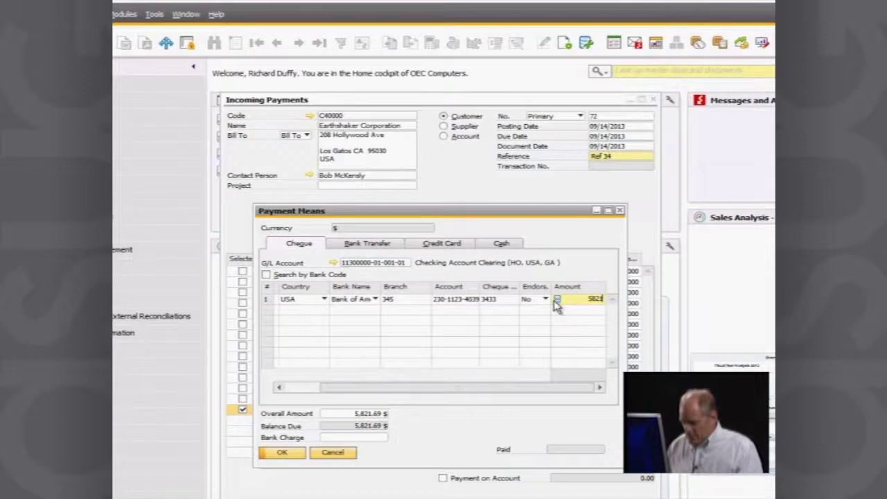
{"action": "type", "text": ".69"}
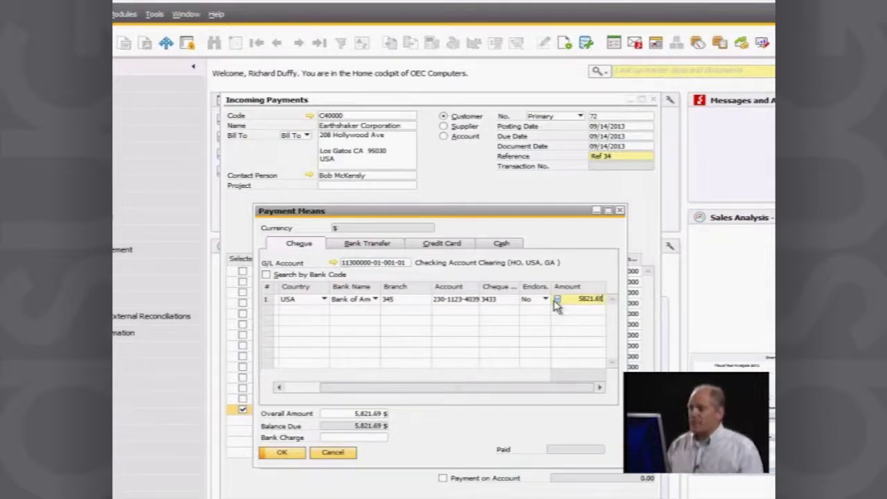
{"action": "key", "text": "Tab"}
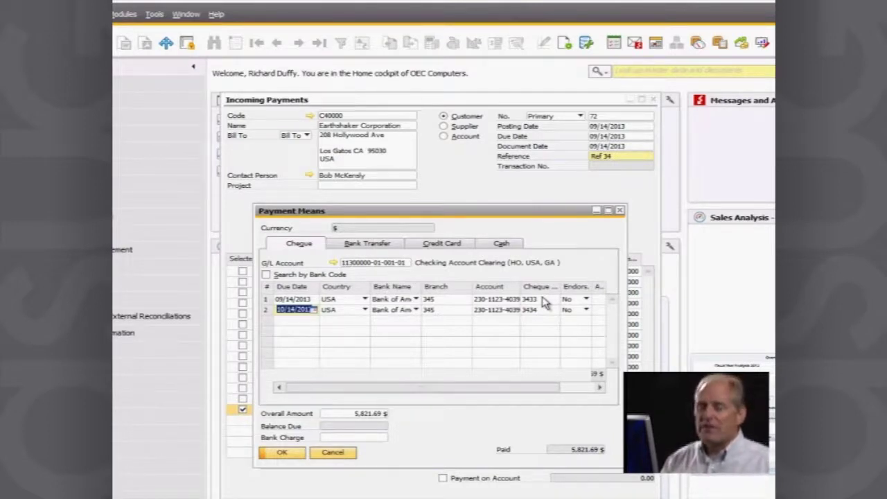
{"action": "left_click", "coordinate": [281, 454]}
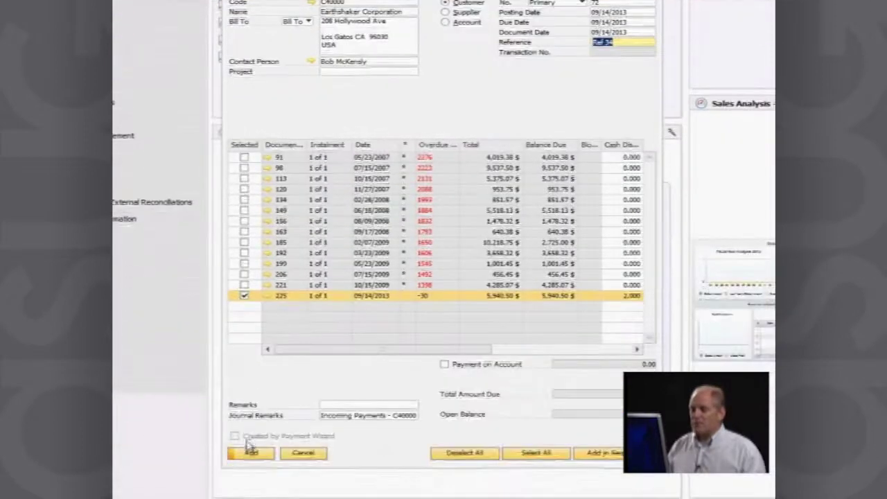
Add incoming payment 72 for invoice 225, accepting the warning, then close the empty payment form
{"action": "left_click", "coordinate": [251, 457]}
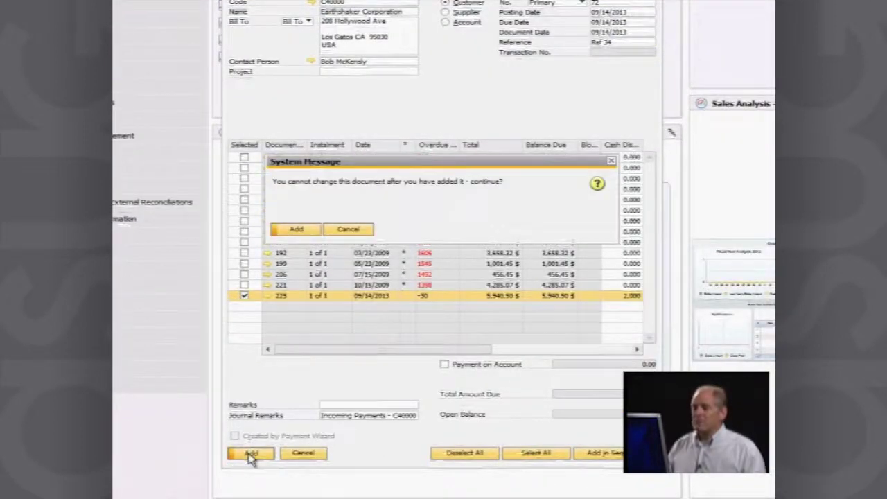
{"action": "left_click", "coordinate": [296, 229]}
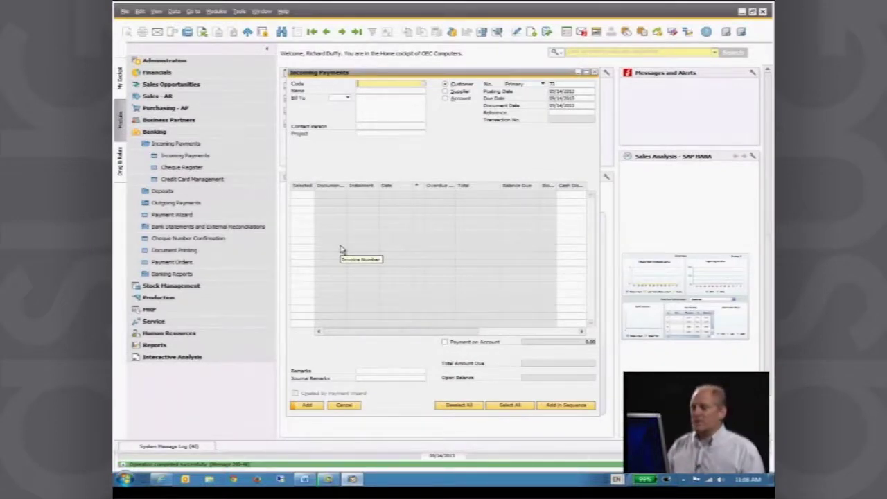
{"action": "left_click", "coordinate": [594, 72]}
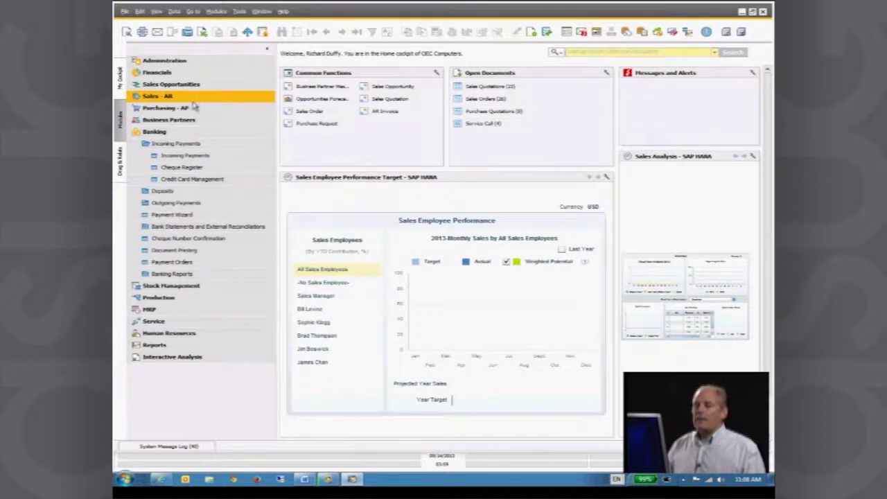
Search the cockpit for 'earth' to list Earthshaker records
{"action": "left_click", "coordinate": [221, 108]}
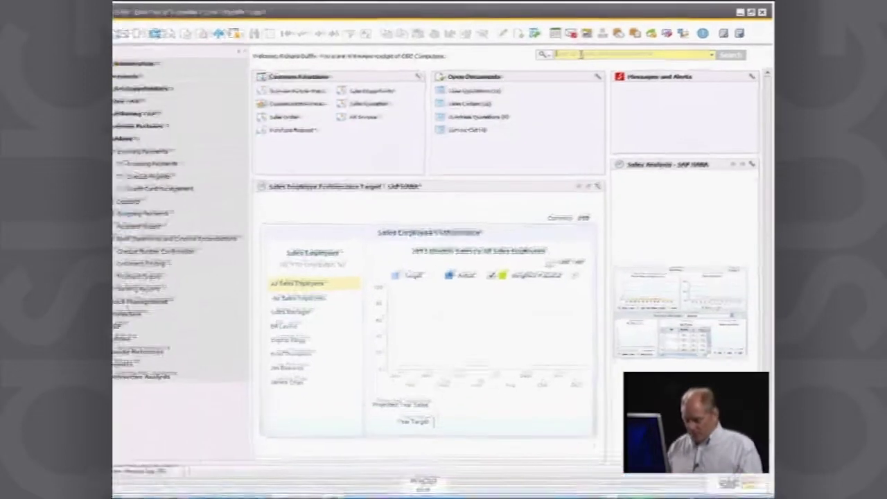
{"action": "type", "text": "eart"}
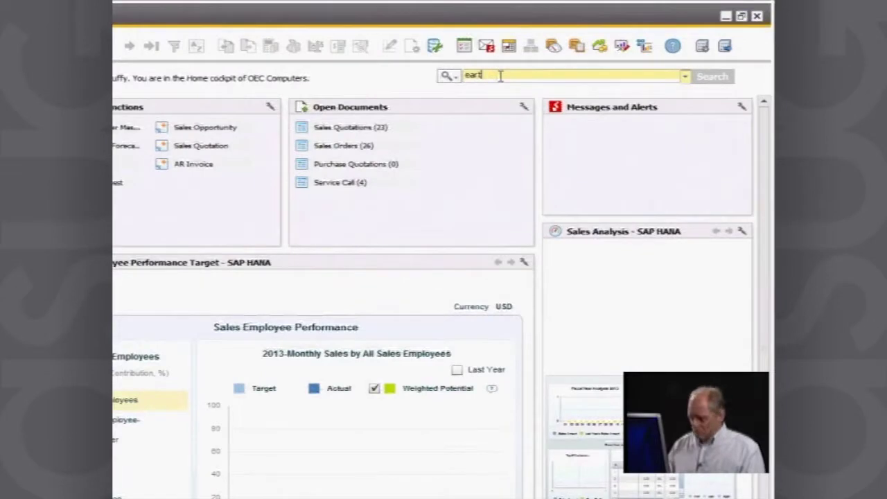
{"action": "type", "text": "h"}
{"action": "key", "text": "Return"}
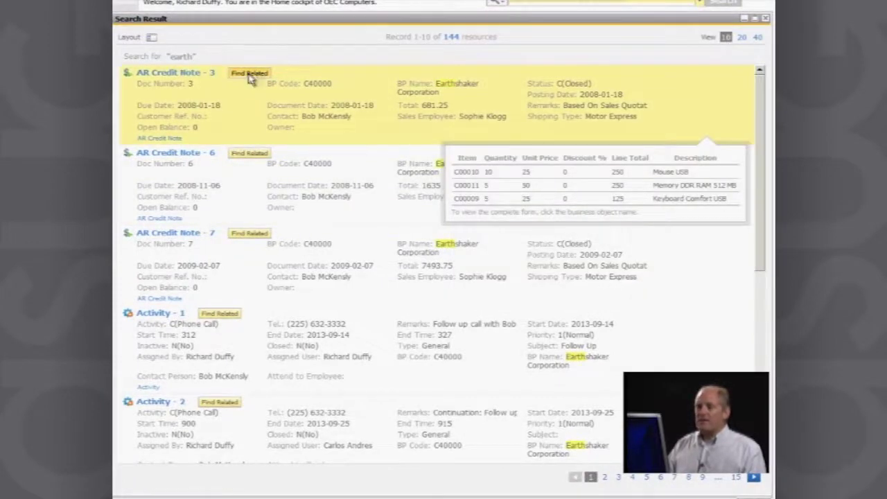
Browse related objects from AR Credit Note 3 to customer C40000's Sales Order 257
{"action": "left_click", "coordinate": [250, 74]}
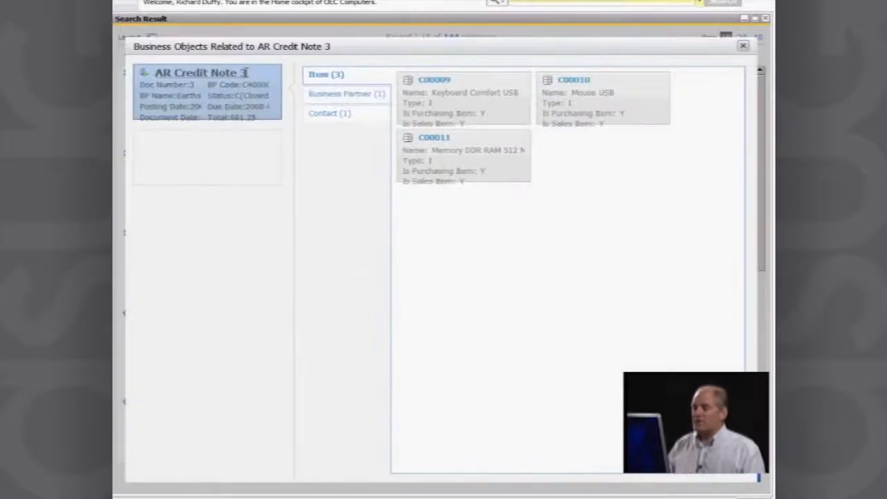
{"action": "left_click", "coordinate": [336, 99]}
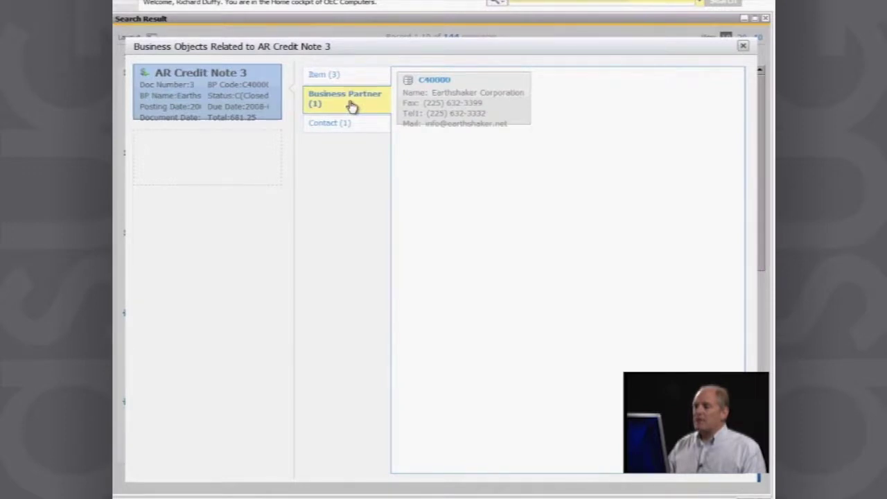
{"action": "left_click", "coordinate": [488, 90]}
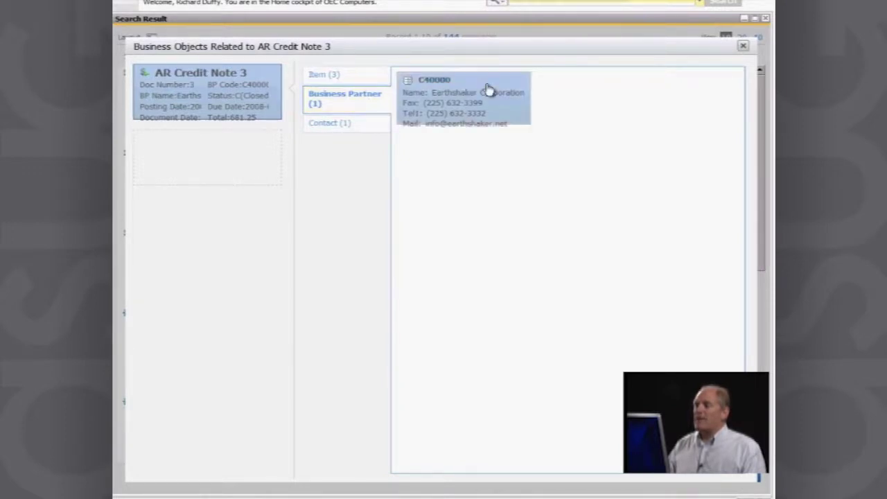
{"action": "double_click", "coordinate": [488, 90]}
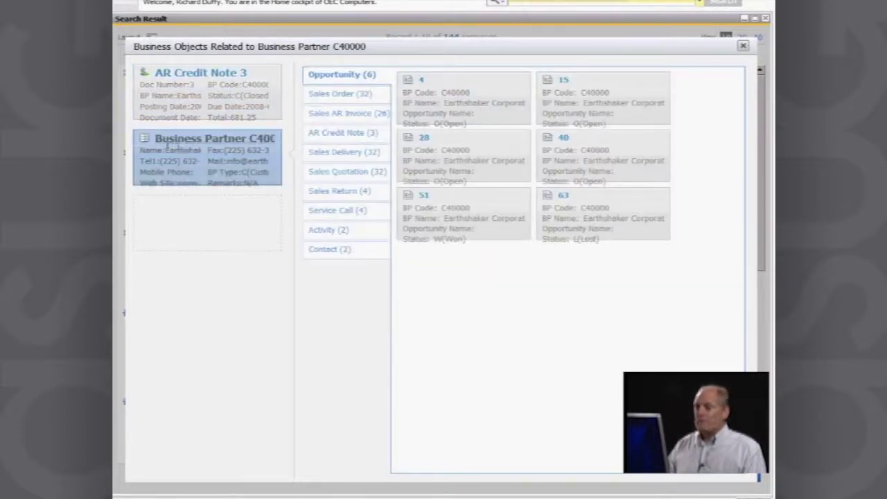
{"action": "left_click", "coordinate": [243, 111]}
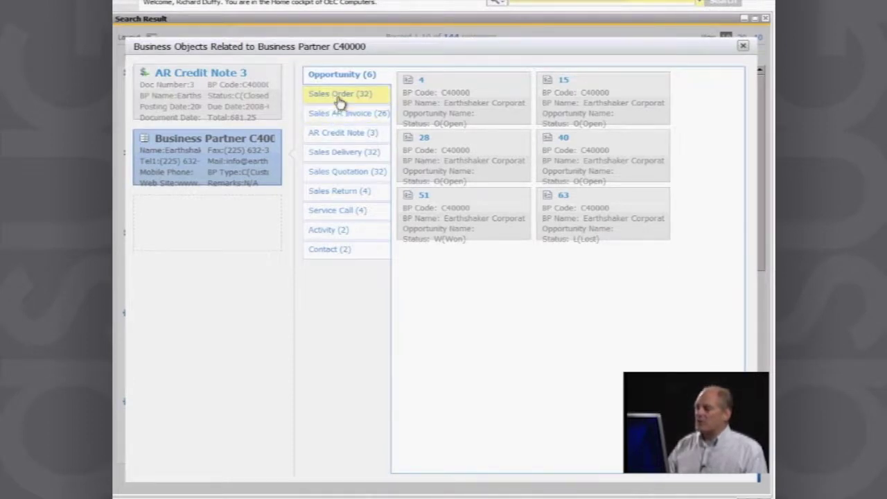
{"action": "left_click", "coordinate": [340, 97]}
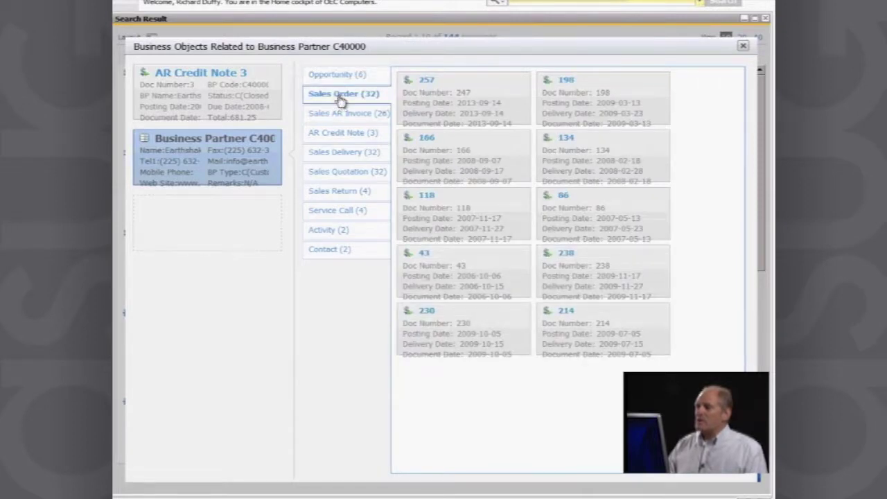
{"action": "left_click", "coordinate": [464, 113]}
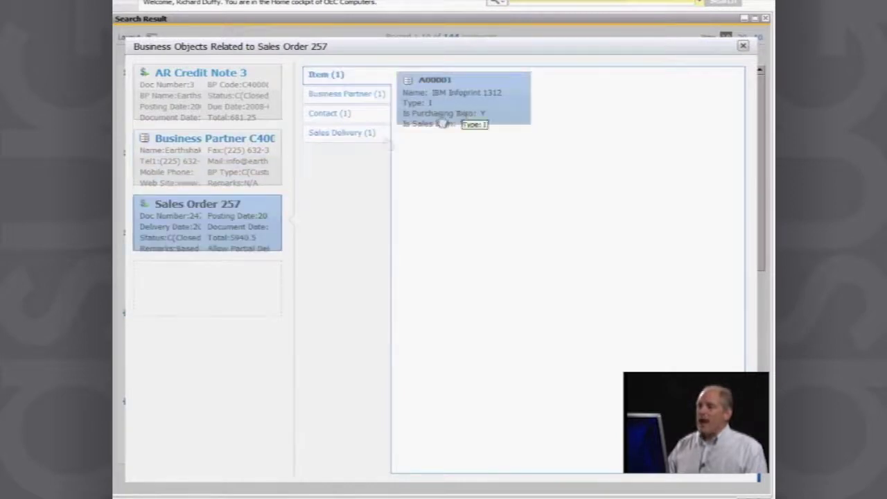
Open Sales Order 257 and display its Relationship Map maximised to show the full document chain
{"action": "left_click", "coordinate": [193, 204]}
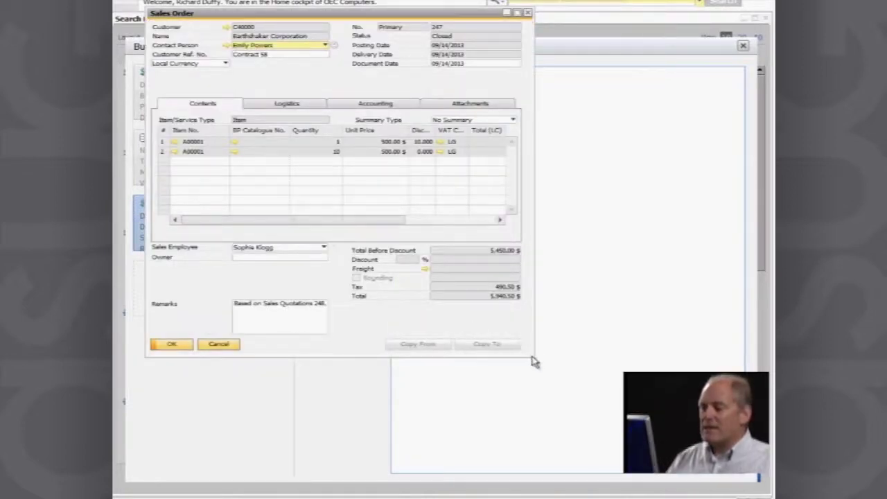
{"action": "left_click_drag", "start_coordinate": [534, 359], "coordinate": [664, 421]}
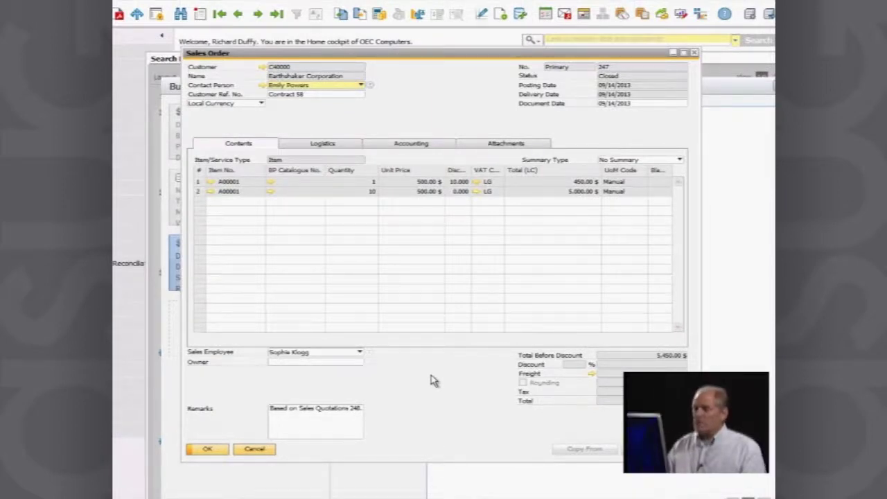
{"action": "right_click", "coordinate": [431, 376]}
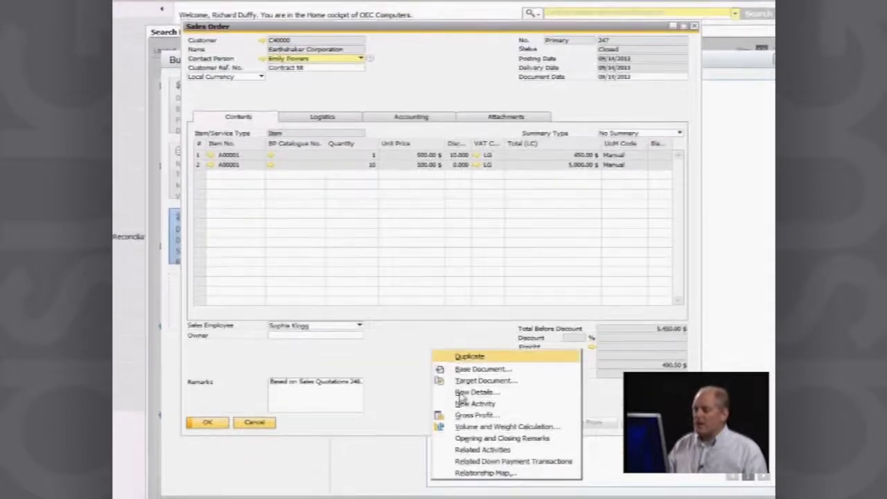
{"action": "left_click", "coordinate": [483, 474]}
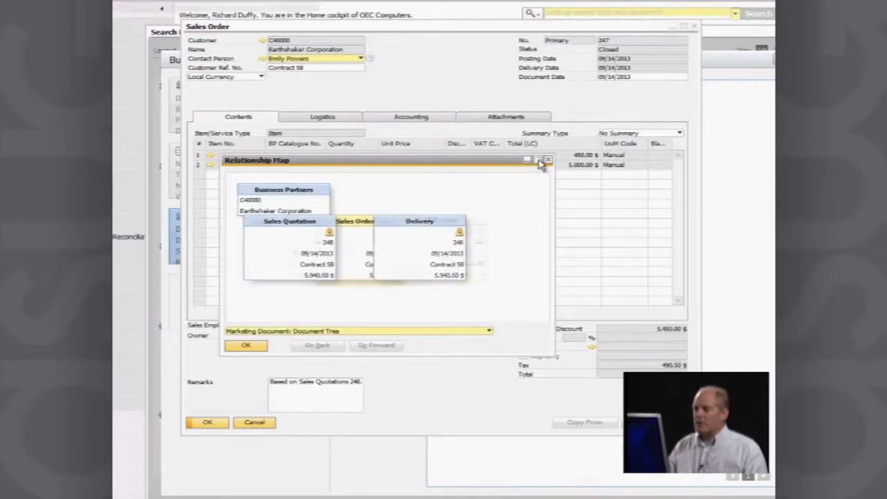
{"action": "left_click", "coordinate": [539, 161]}
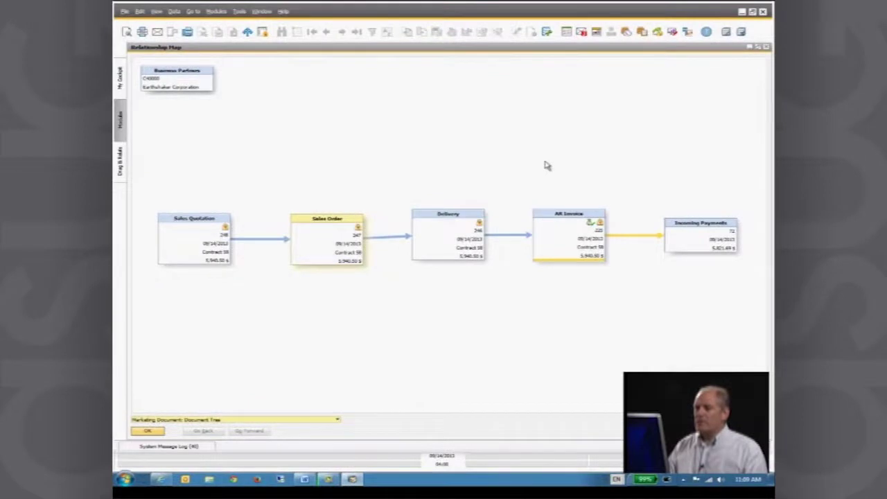
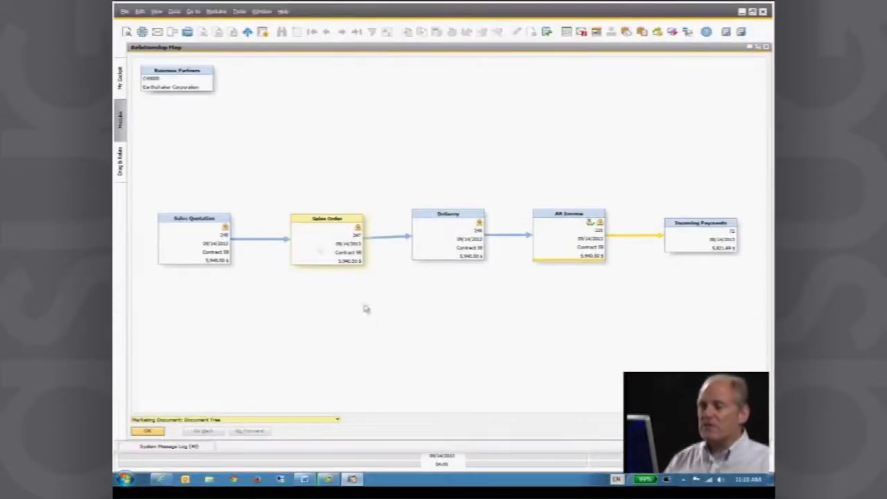
Review Incoming Payment 72 from its map card, then bring up the relationship map views list
{"action": "double_click", "coordinate": [697, 229]}
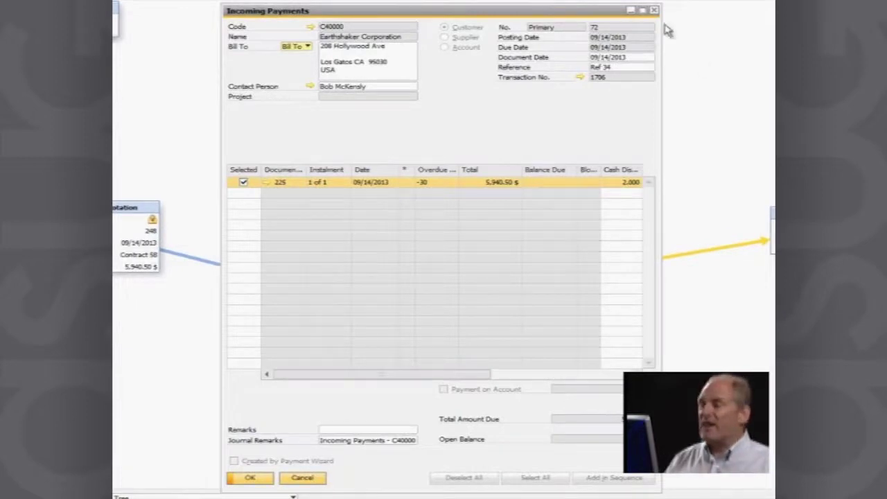
{"action": "left_click", "coordinate": [654, 10]}
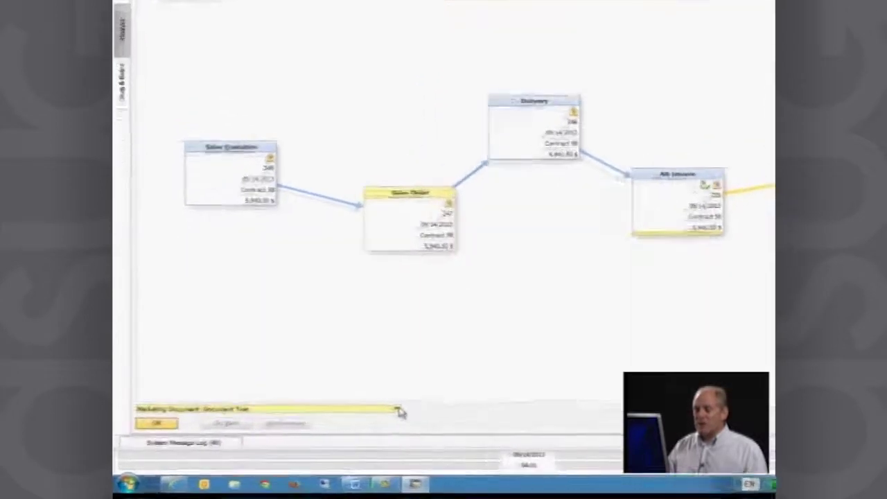
{"action": "left_click", "coordinate": [397, 410]}
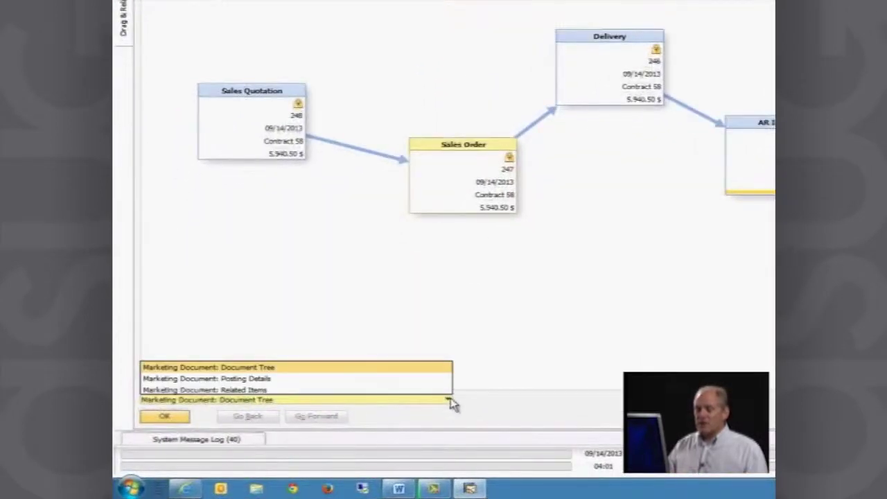
Show the map's posting details and check Sales Order 247's Accounting tab
{"action": "left_click", "coordinate": [342, 379]}
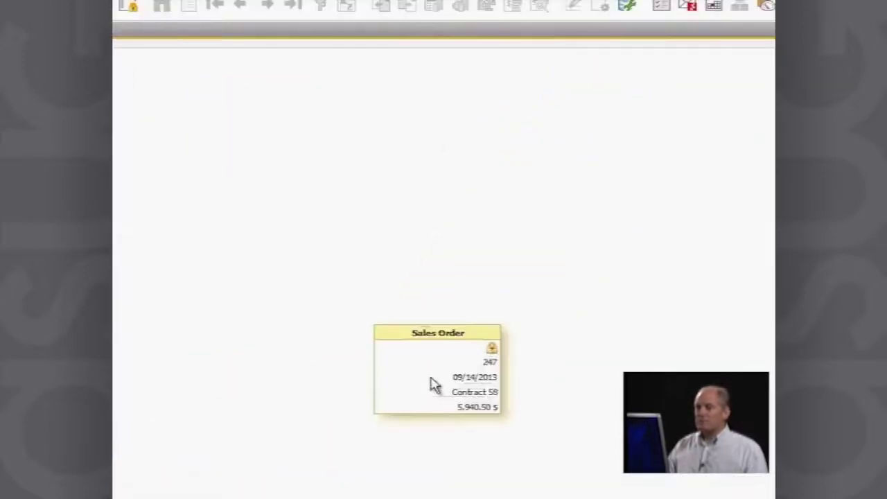
{"action": "double_click", "coordinate": [431, 381]}
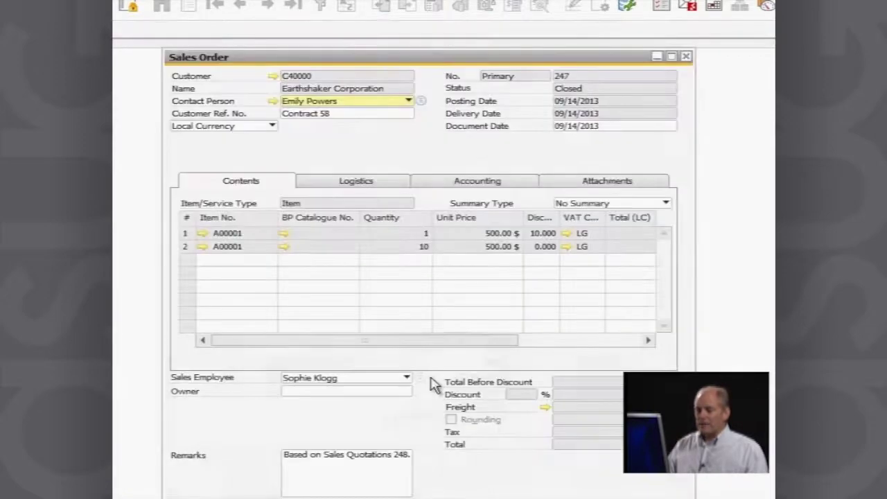
{"action": "left_click", "coordinate": [466, 183]}
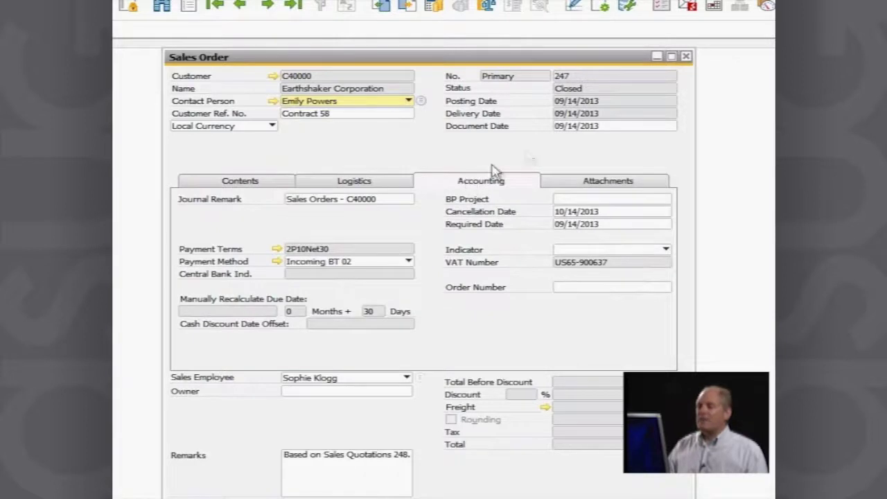
{"action": "left_click", "coordinate": [686, 58]}
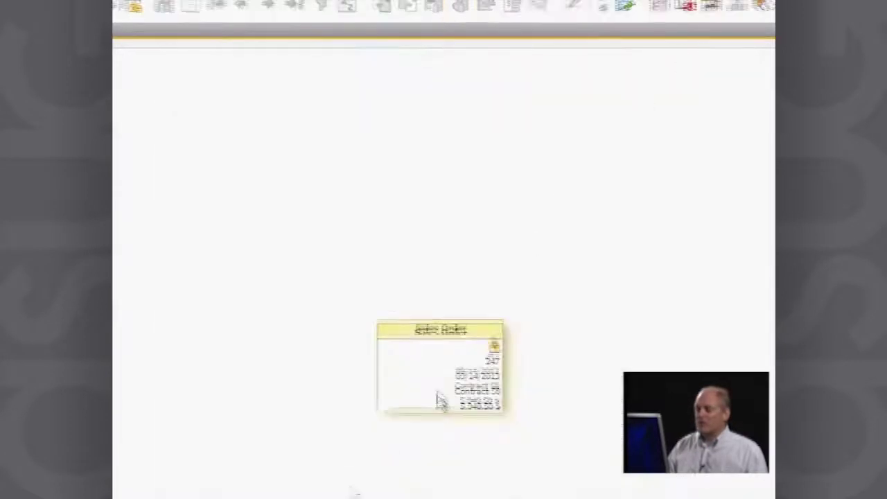
Switch the map to Related Items, then back to the full Document Tree view
{"action": "left_click", "coordinate": [336, 420]}
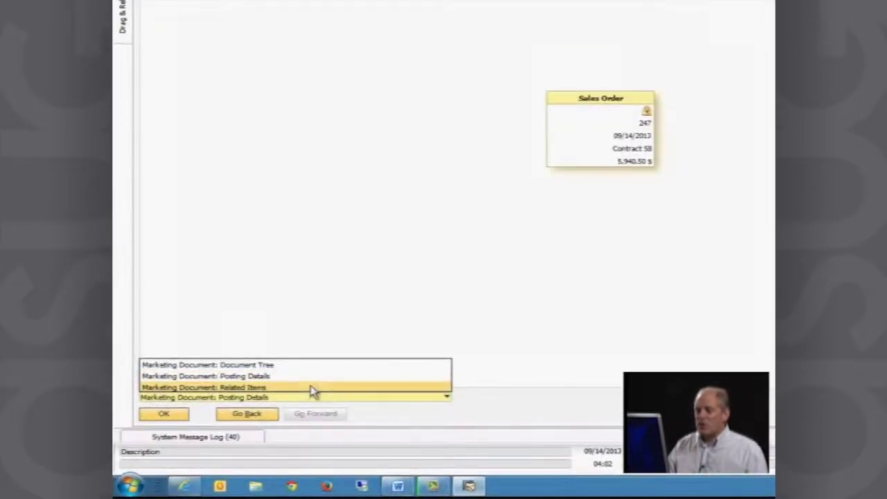
{"action": "left_click", "coordinate": [308, 389]}
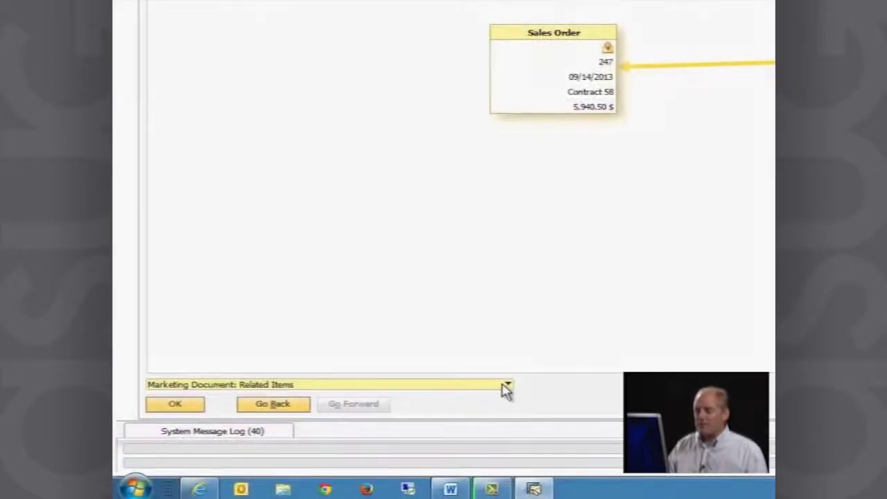
{"action": "left_click", "coordinate": [507, 385]}
{"action": "left_click", "coordinate": [391, 352]}
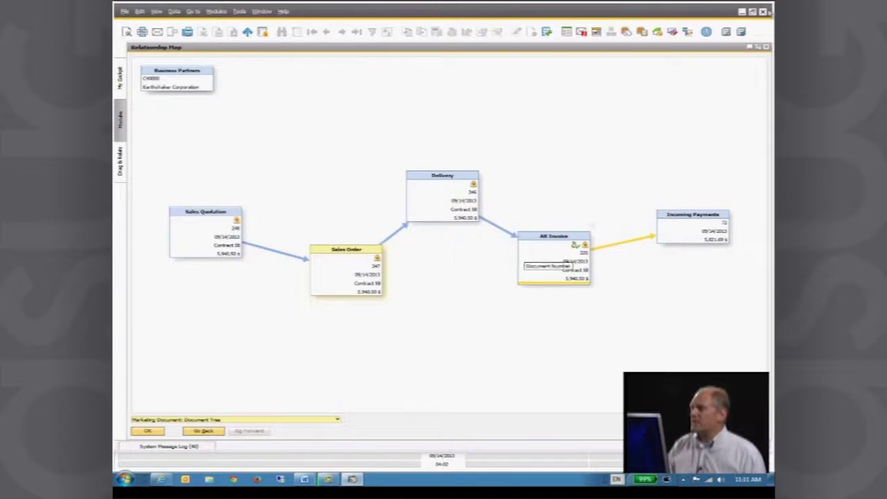
Close the Relationship Map, Sales Order, Business Objects Related and Search Result windows
{"action": "left_click", "coordinate": [765, 46]}
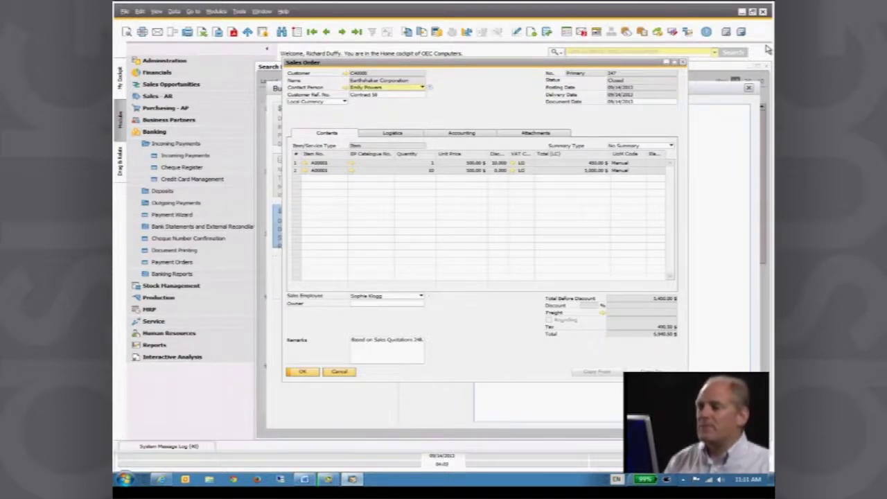
{"action": "left_click", "coordinate": [682, 62]}
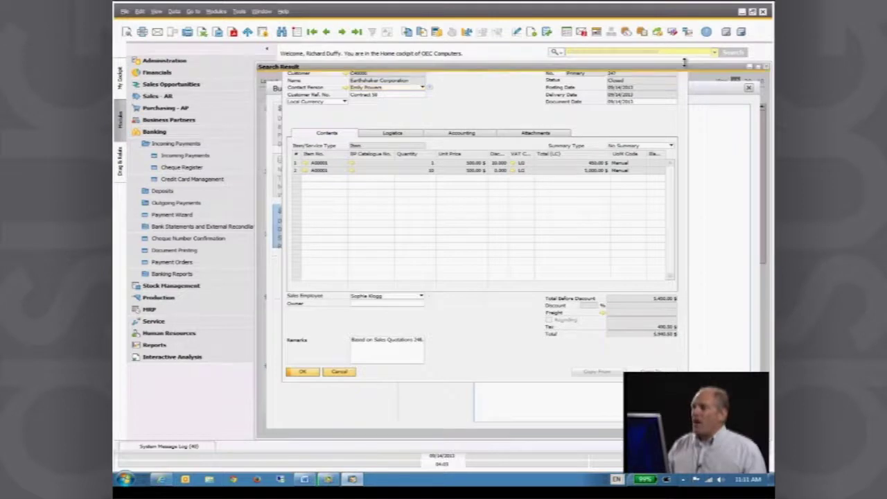
{"action": "left_click", "coordinate": [750, 91]}
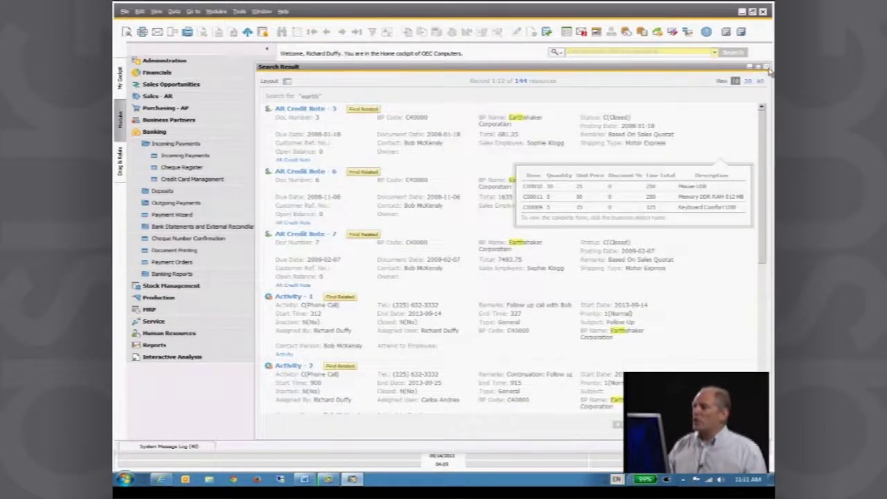
{"action": "left_click", "coordinate": [766, 67]}
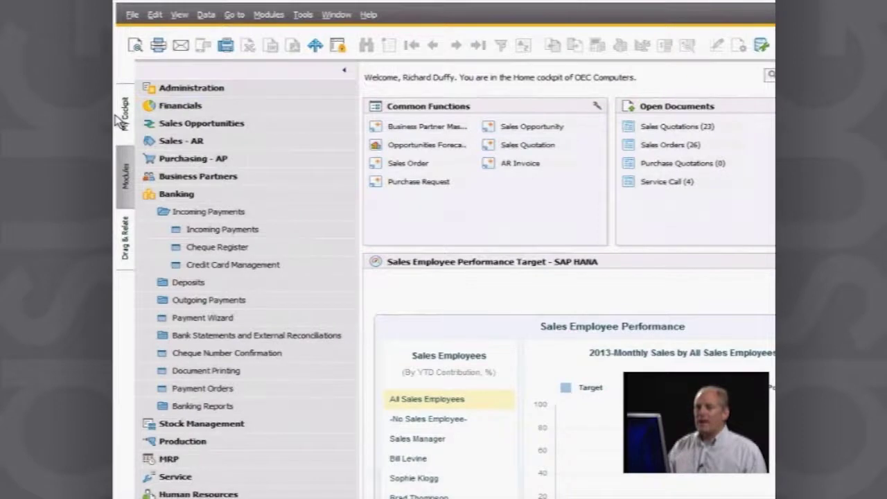
Show My Cockpit with the side panel collapsed, and refresh the Sales Analysis and Sales Employee Performance widgets
{"action": "left_click", "coordinate": [121, 118]}
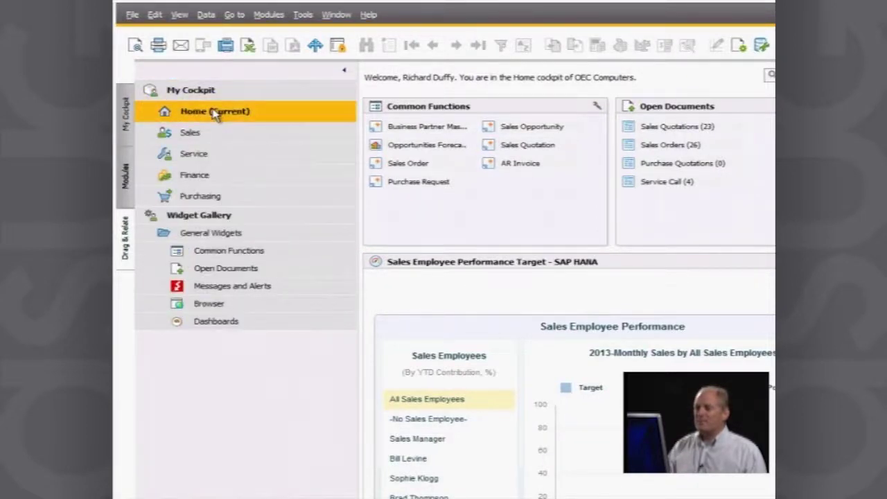
{"action": "left_click", "coordinate": [345, 73]}
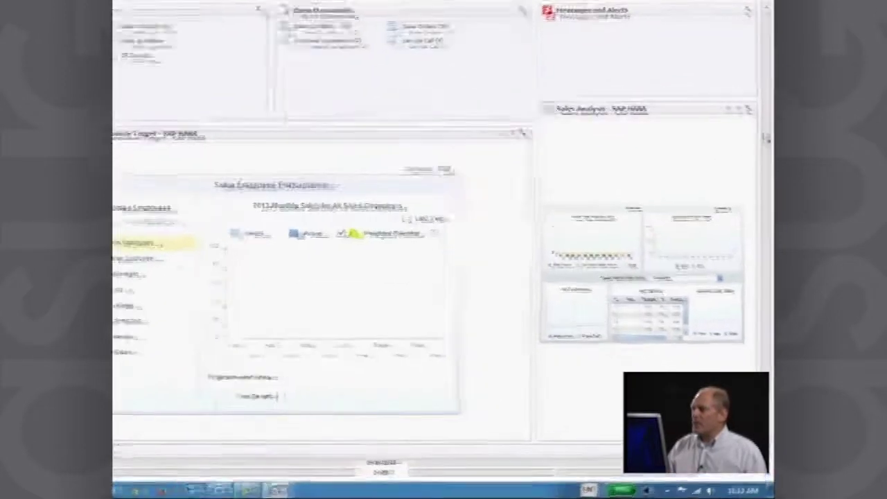
{"action": "left_click", "coordinate": [742, 43]}
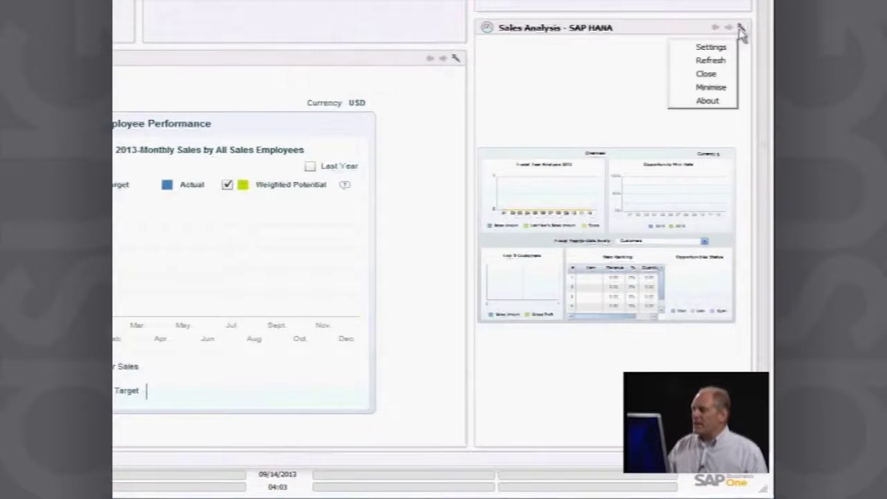
{"action": "left_click", "coordinate": [723, 61]}
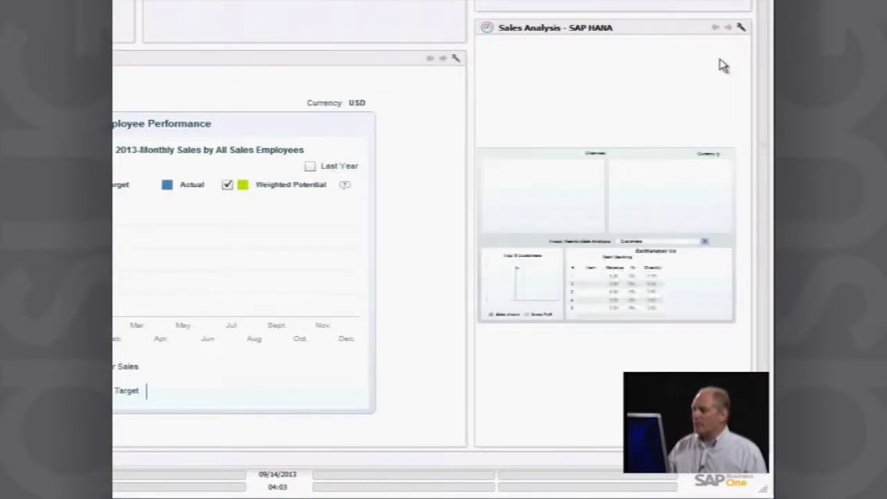
{"action": "left_click", "coordinate": [457, 58]}
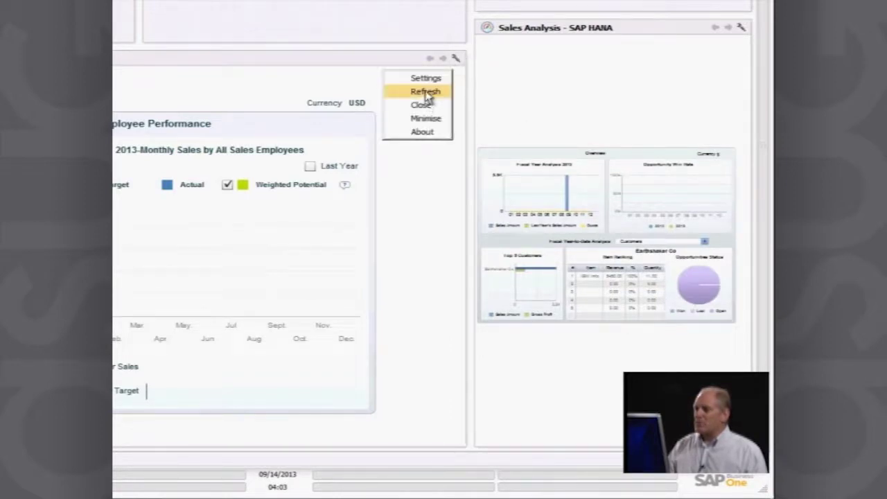
{"action": "left_click", "coordinate": [427, 92]}
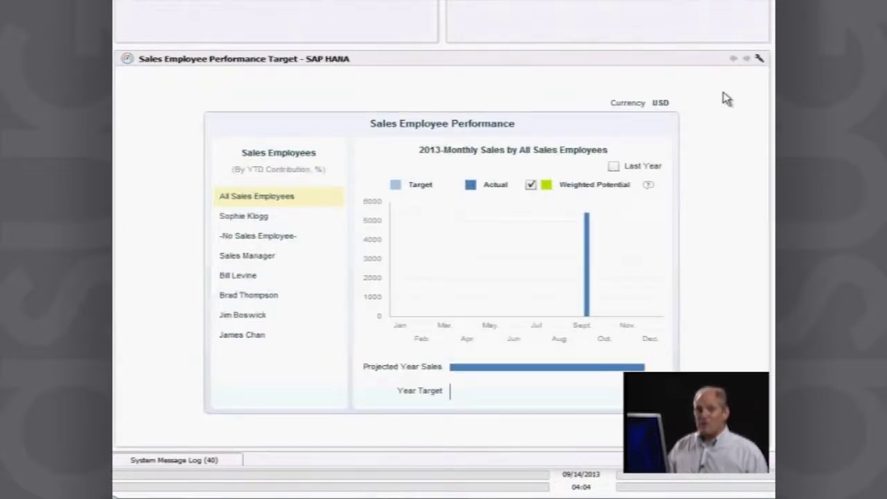
{"action": "mouse_move", "coordinate": [586, 247]}
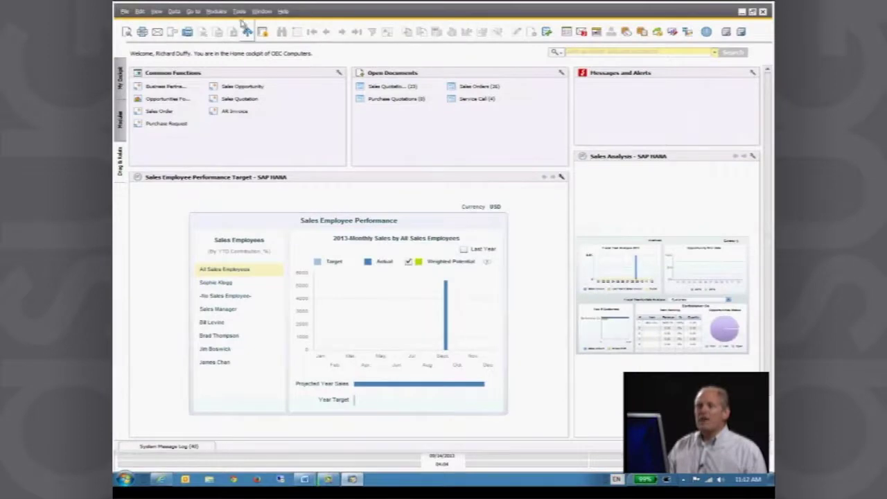
Launch Dashboard Designer from the Tools menu
{"action": "left_click", "coordinate": [237, 12]}
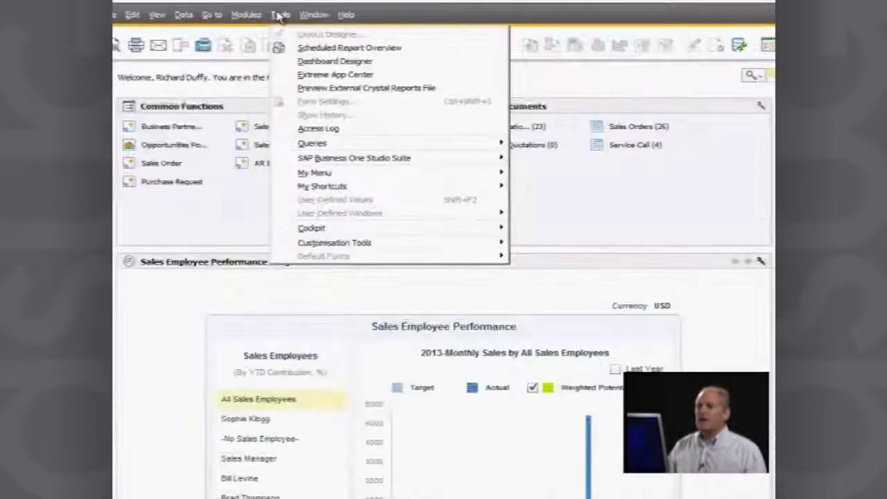
{"action": "left_click", "coordinate": [324, 61]}
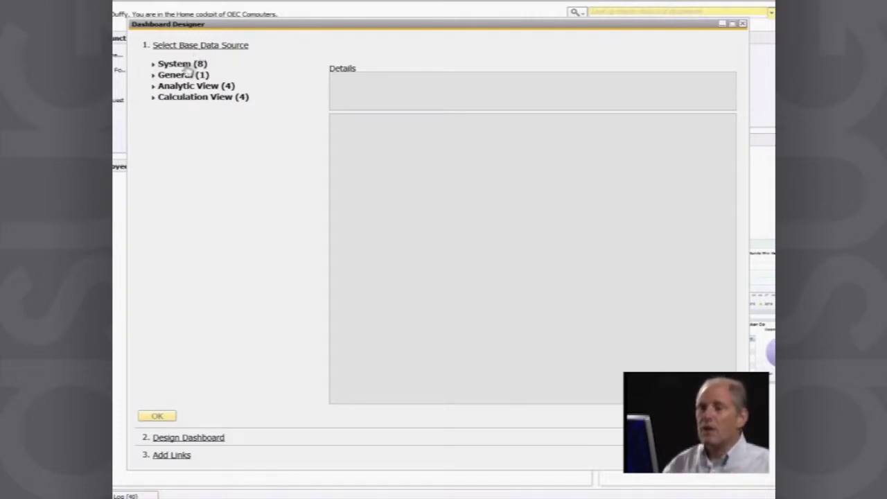
Expand the Analytic View category and select AN_SALES_REVENUE as the base data source
{"action": "left_click", "coordinate": [188, 87]}
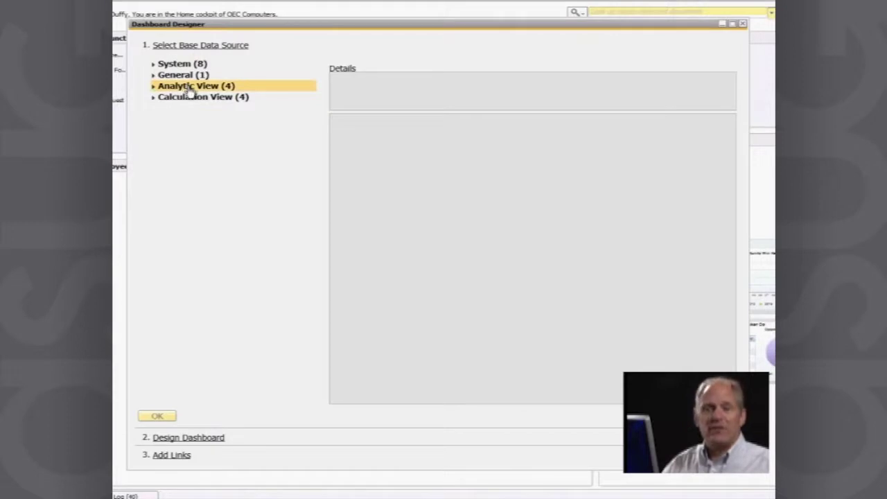
{"action": "left_click", "coordinate": [190, 92]}
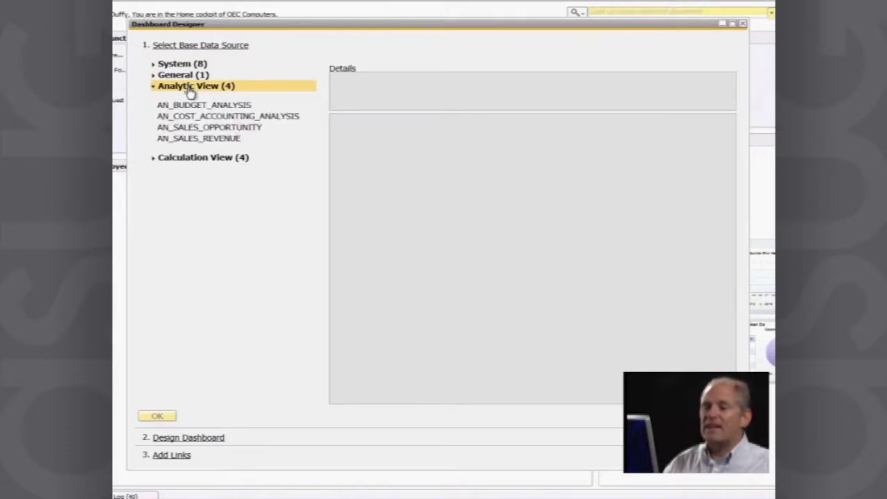
{"action": "left_click", "coordinate": [210, 139]}
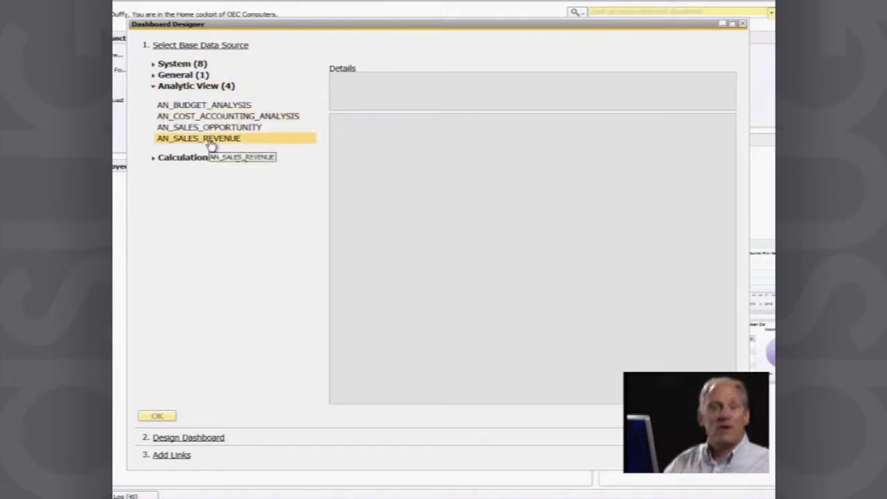